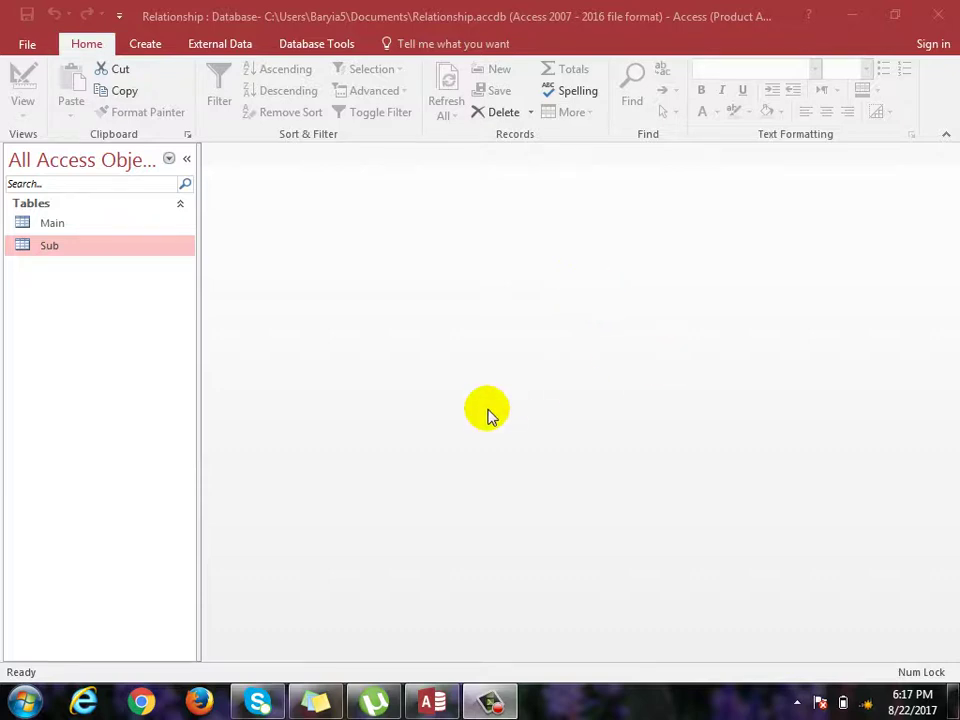
Bring up the Create tab's commands for new tables, queries, forms and reports.
{"action": "left_click", "coordinate": [155, 46]}
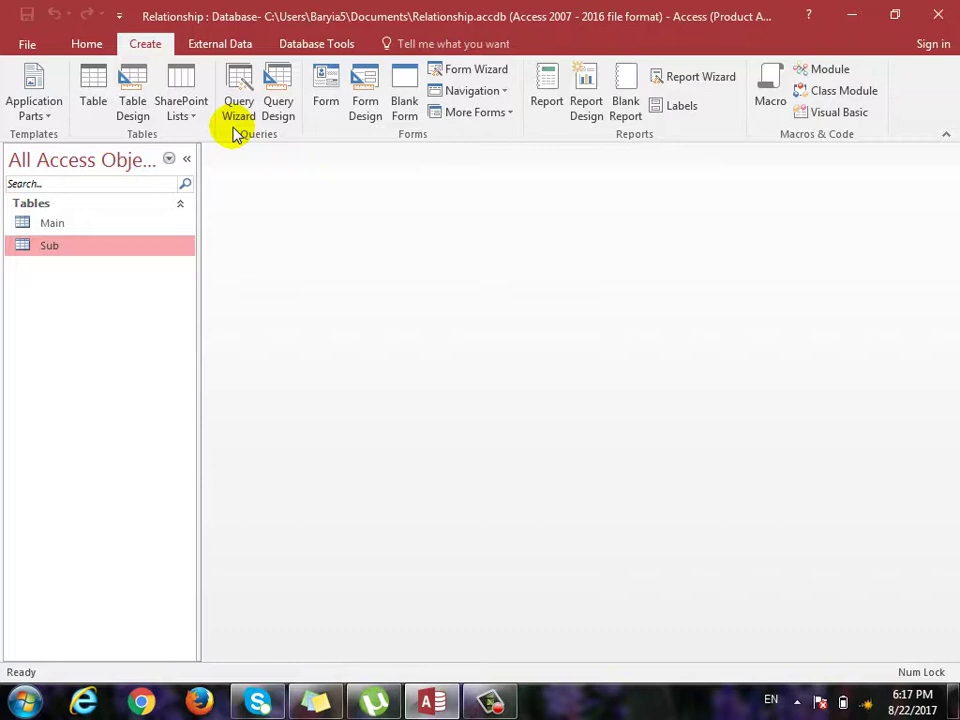
{"action": "double_click", "coordinate": [60, 223]}
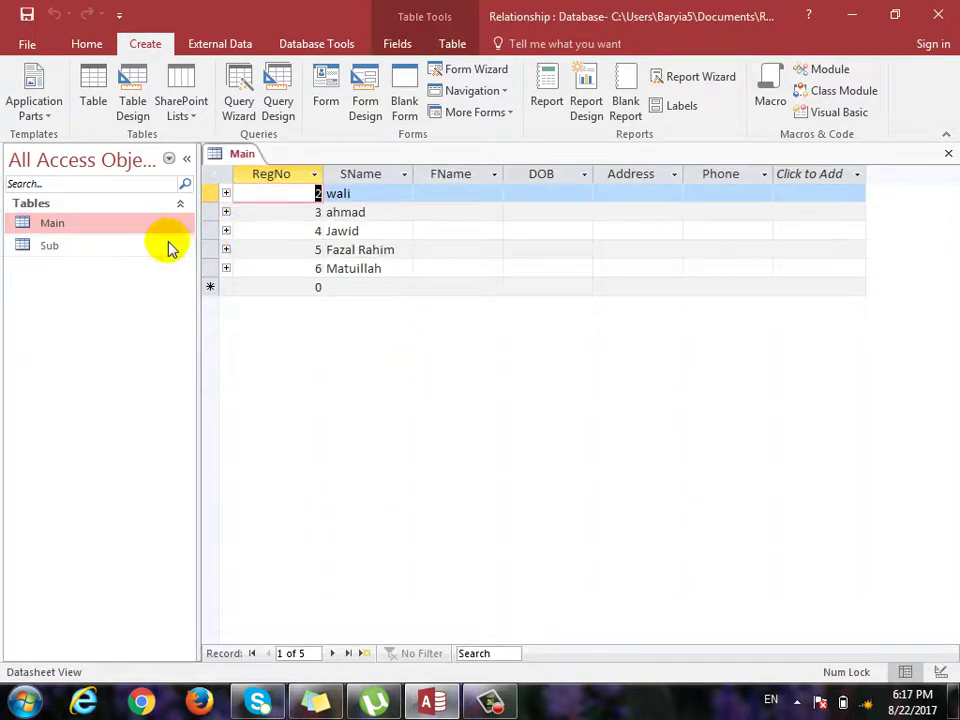
{"action": "double_click", "coordinate": [50, 247]}
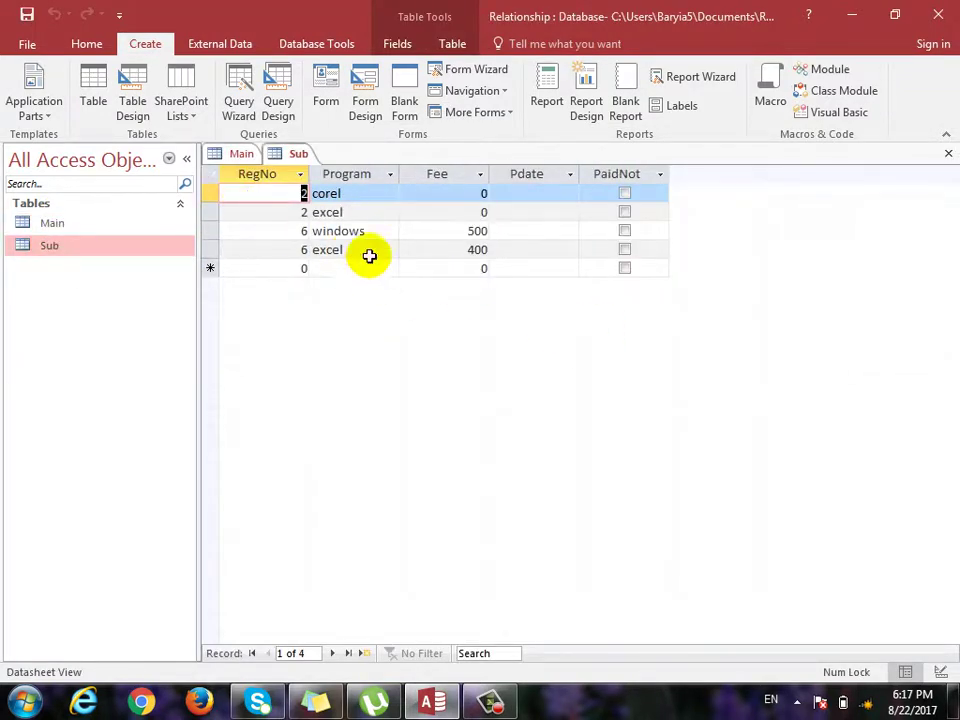
{"action": "double_click", "coordinate": [387, 232]}
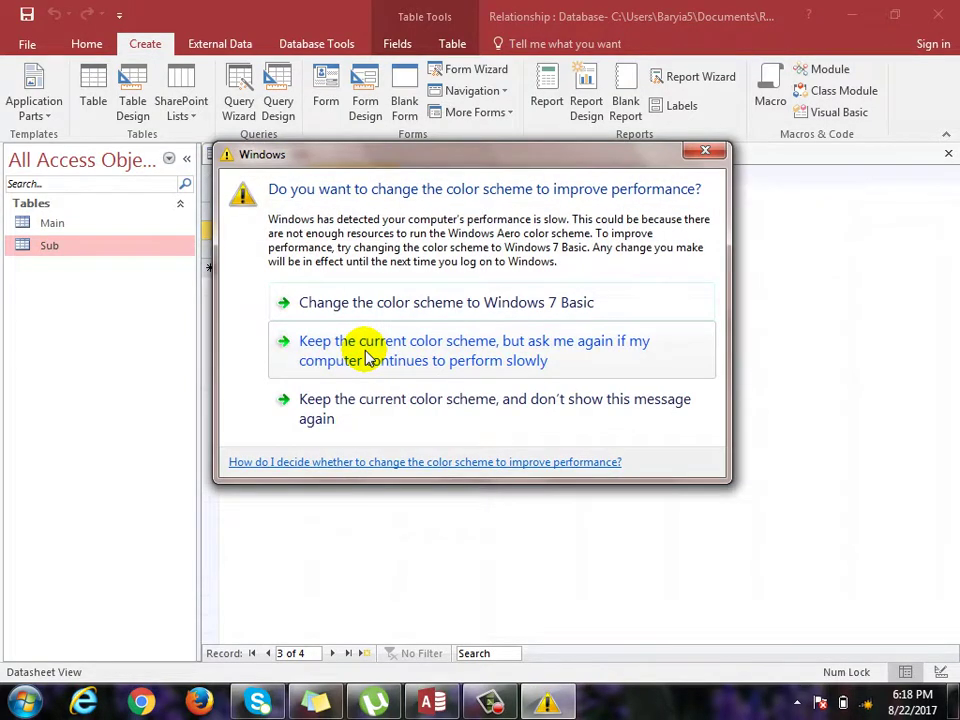
{"action": "left_click", "coordinate": [551, 336]}
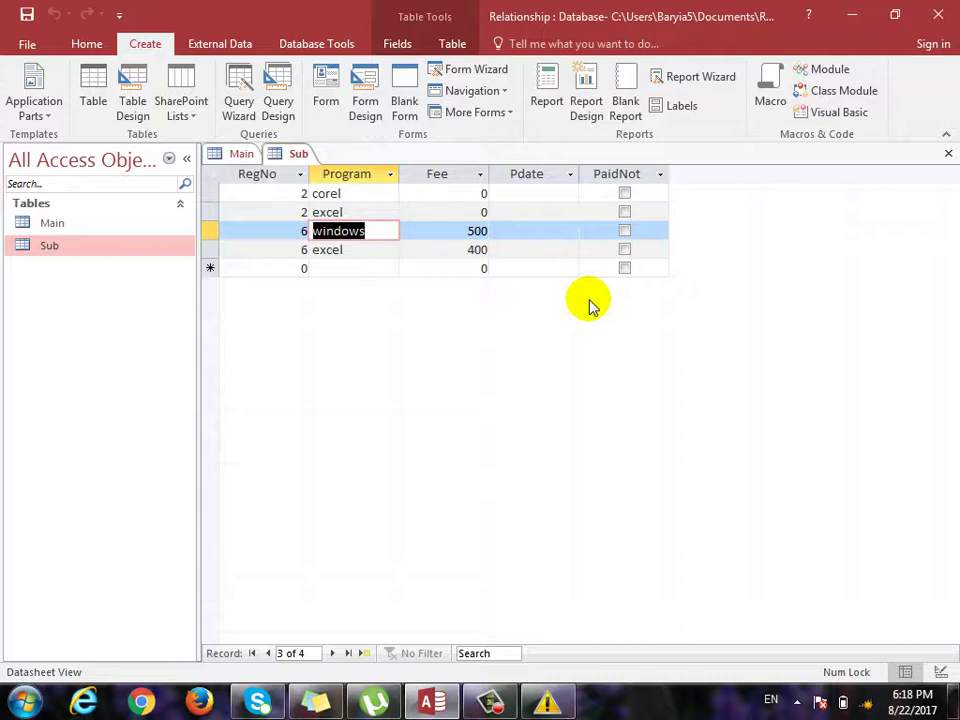
{"action": "left_click", "coordinate": [947, 154]}
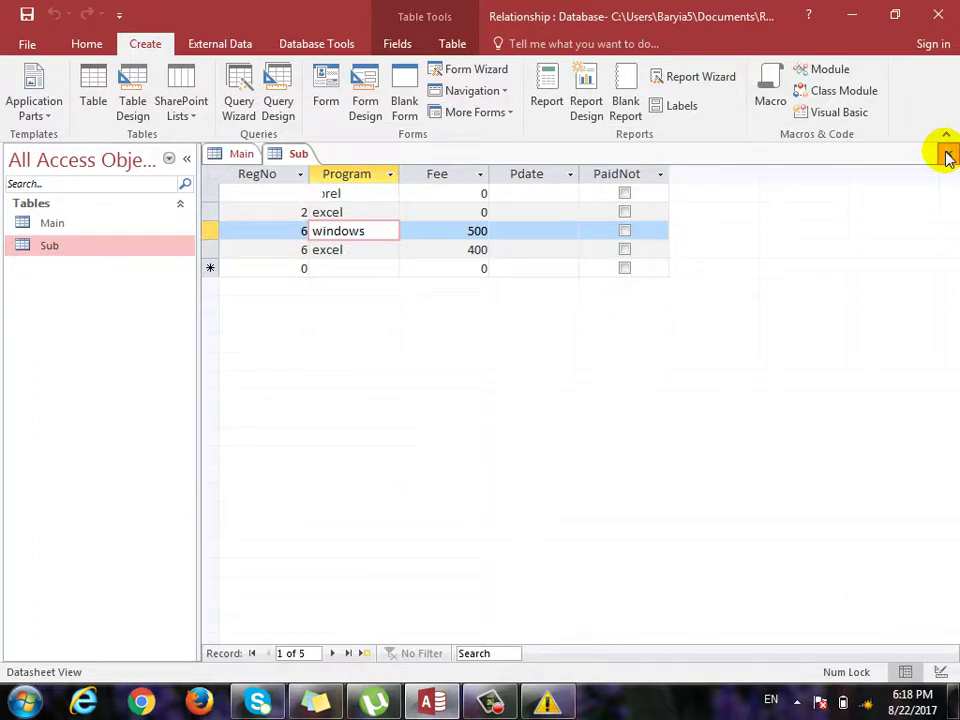
{"action": "left_click", "coordinate": [945, 154]}
{"action": "left_click", "coordinate": [939, 154]}
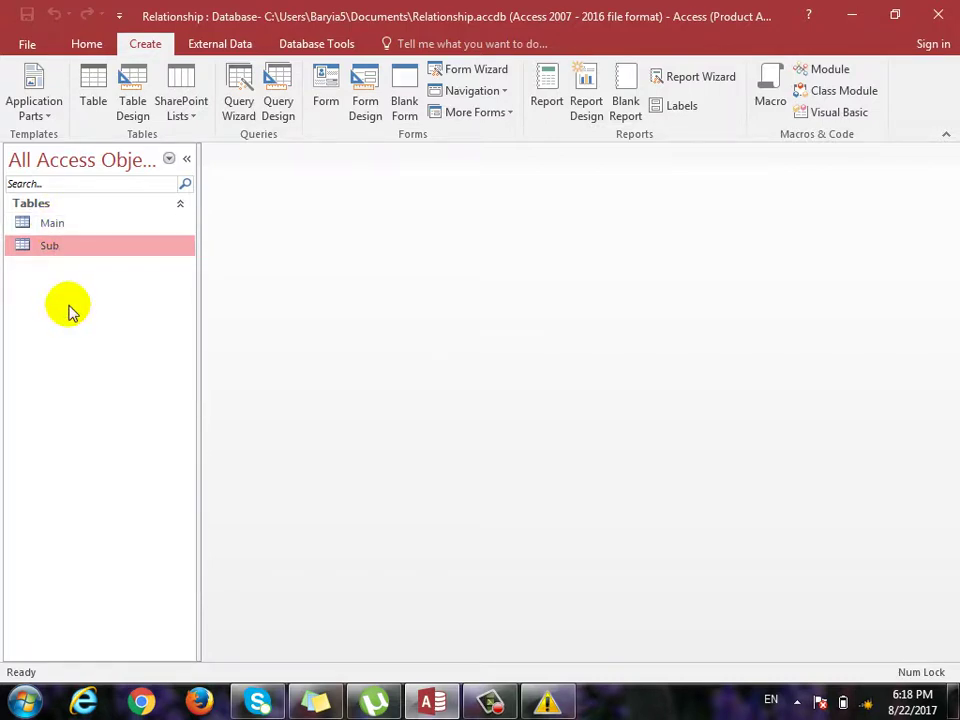
{"action": "double_click", "coordinate": [34, 222]}
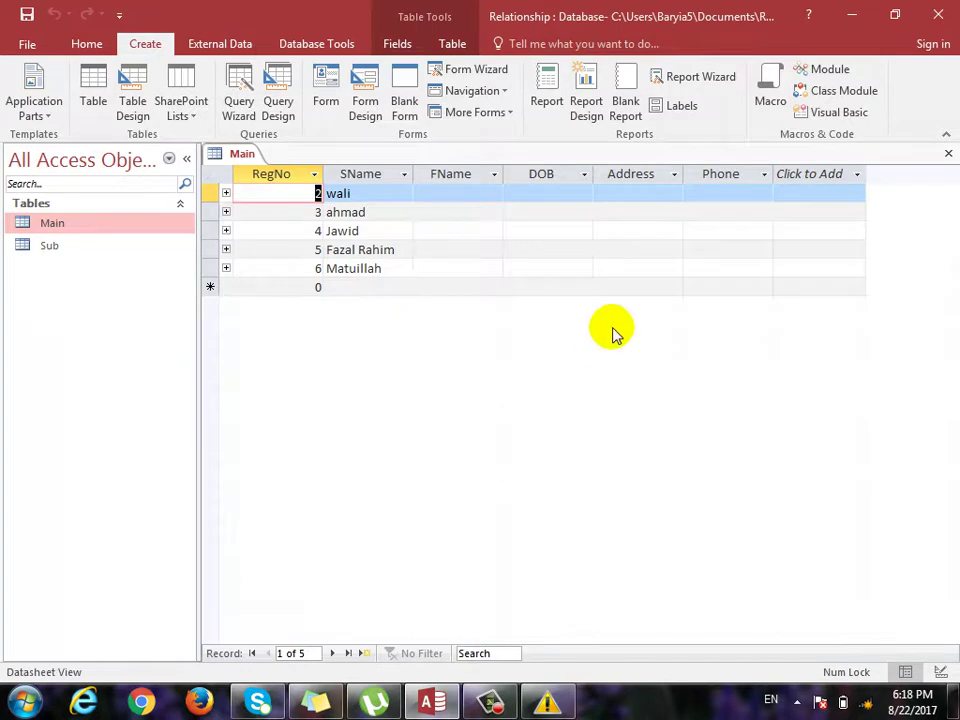
{"action": "left_click", "coordinate": [947, 152]}
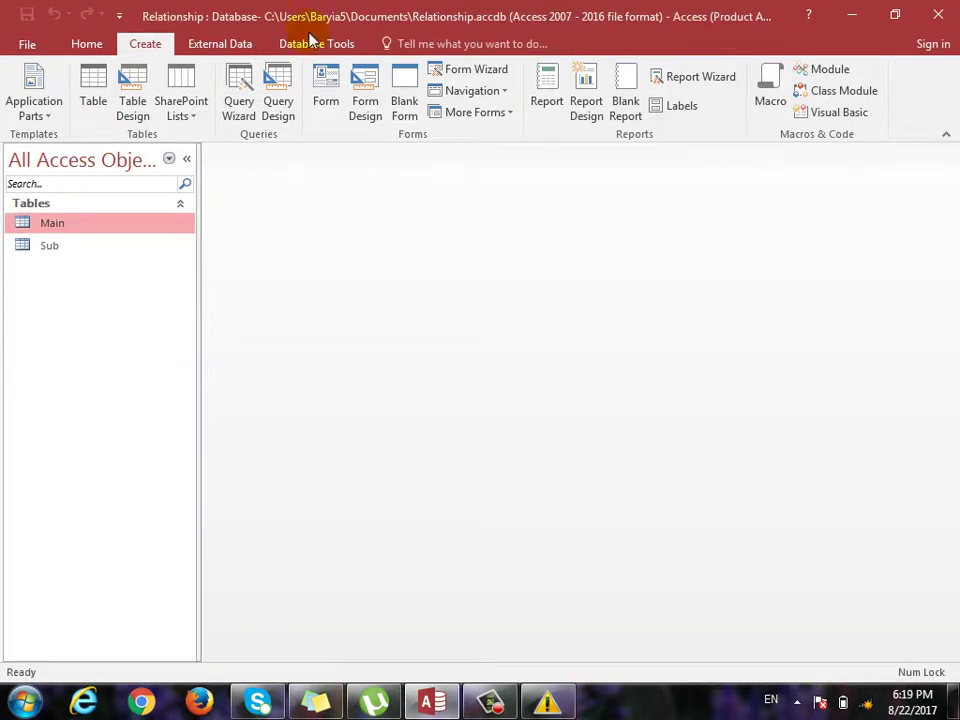
Start a new table design whose first field is RegNo, a Number.
{"action": "left_click", "coordinate": [131, 110]}
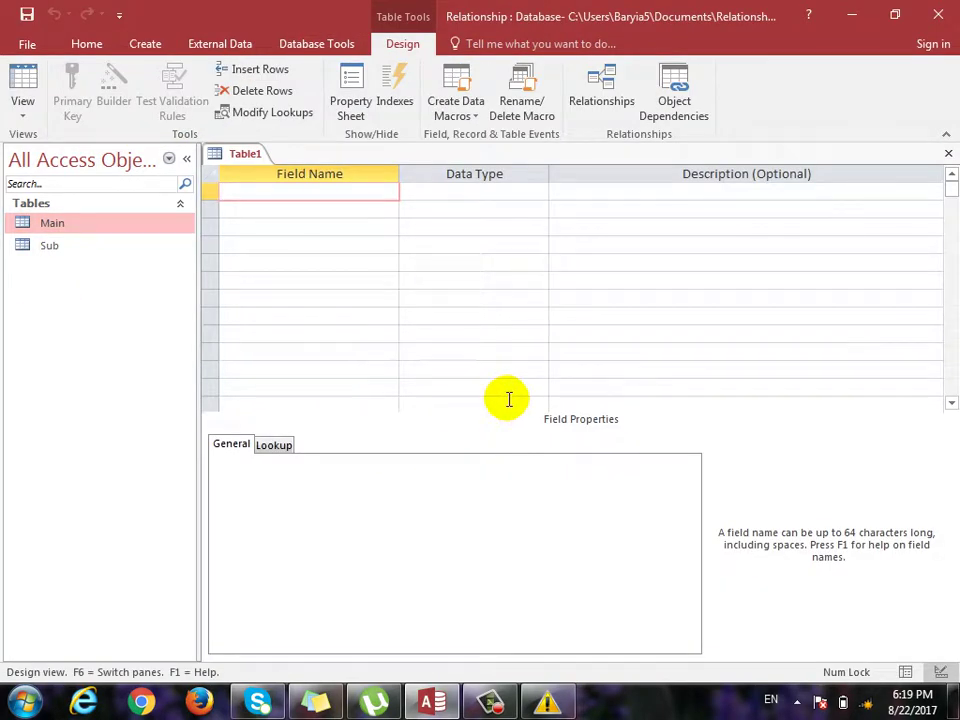
{"action": "type", "text": "e"}
{"action": "key", "text": "BackSpace"}
{"action": "type", "text": "Re"}
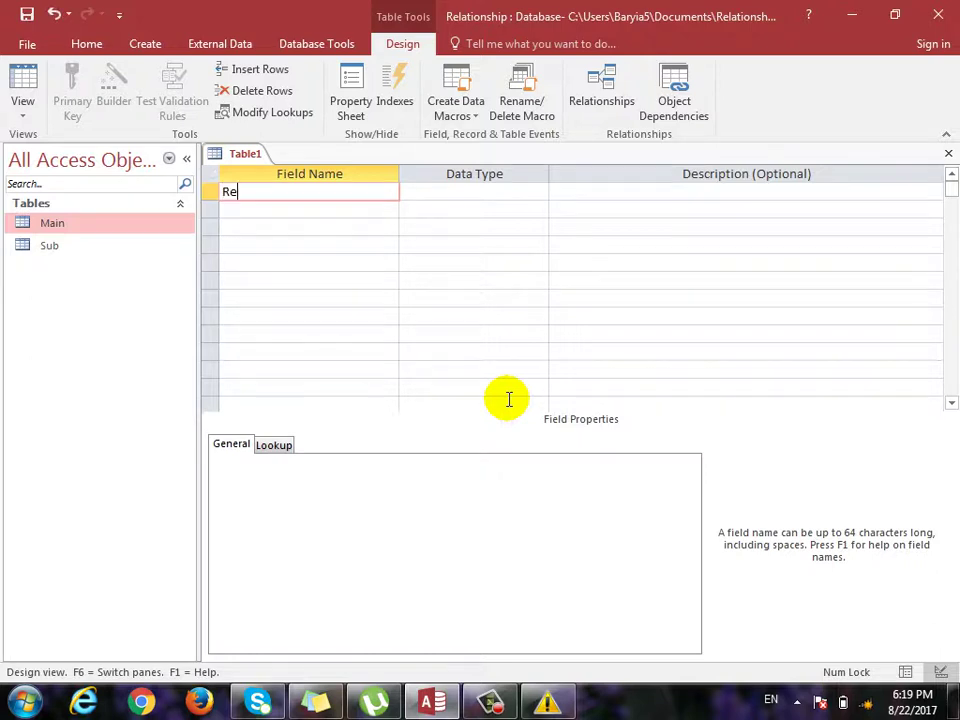
{"action": "type", "text": "g"}
{"action": "key", "text": "Tab"}
{"action": "key", "text": "shift+Tab"}
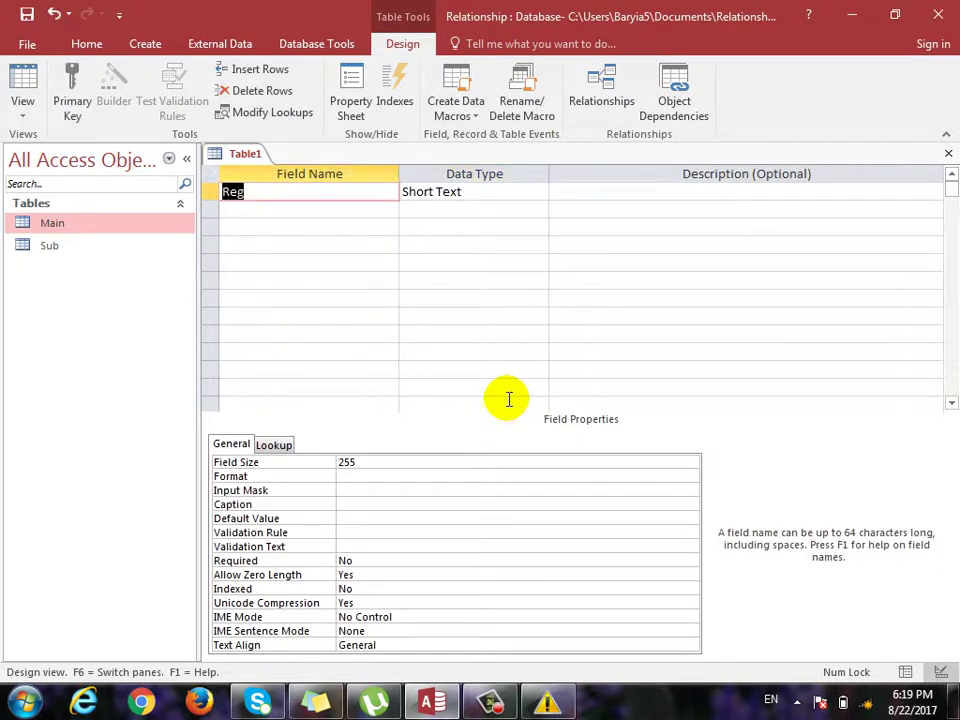
{"action": "key", "text": "F2"}
{"action": "type", "text": "No"}
{"action": "key", "text": "Tab"}
{"action": "type", "text": "n"}
{"action": "key", "text": "Return"}
{"action": "key", "text": "Return"}
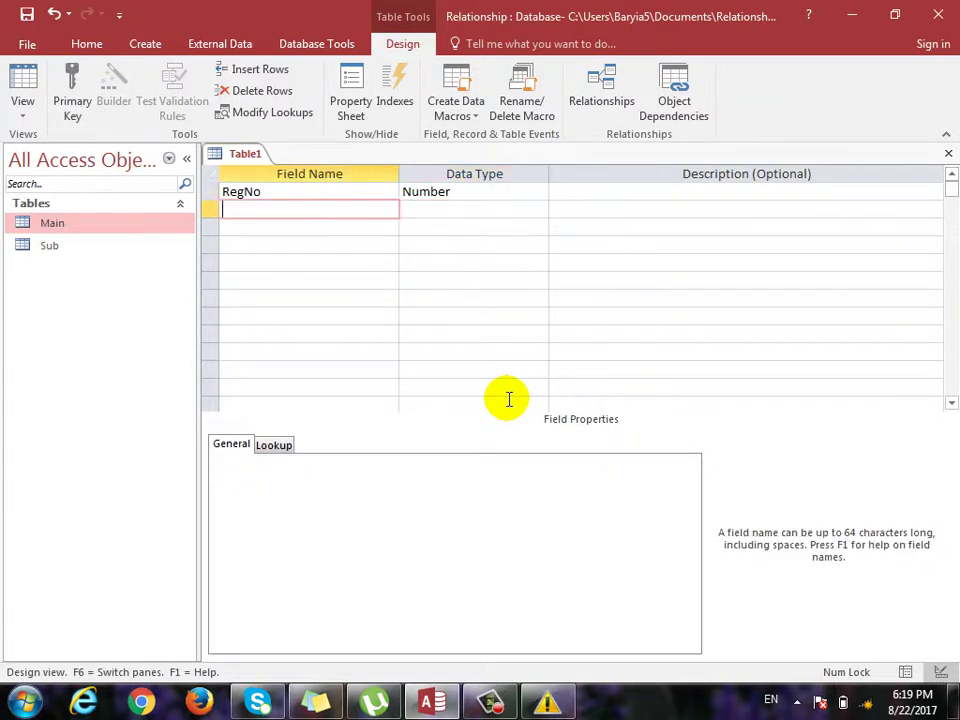
Add an sName field instead of the reserved Name, then Program as Short Text.
{"action": "type", "text": "Name"}
{"action": "key", "text": "Tab"}
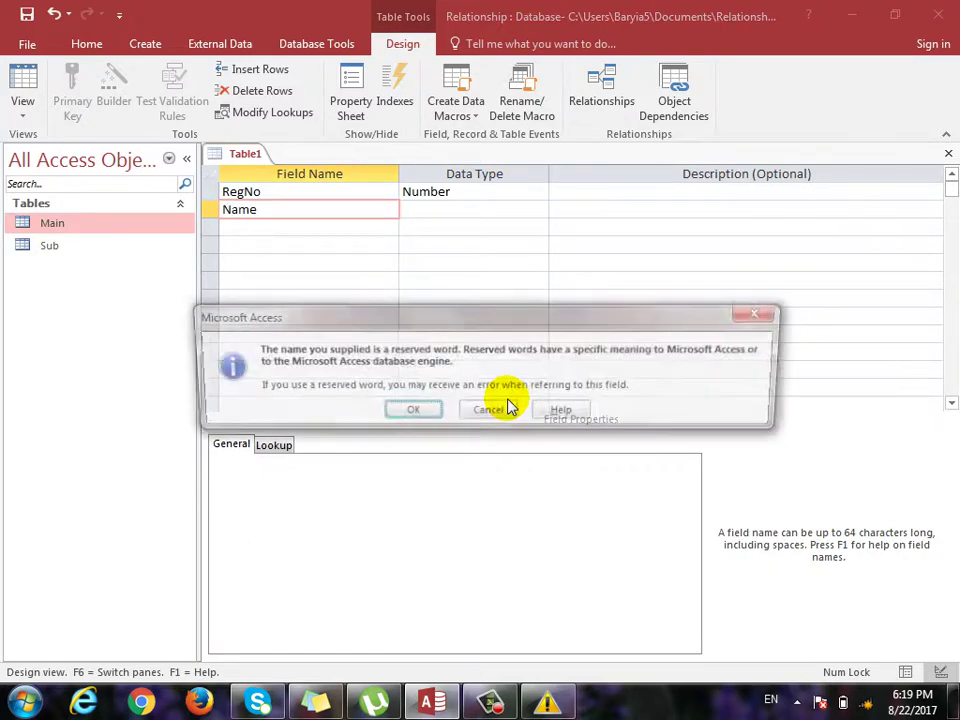
{"action": "left_click", "coordinate": [489, 412]}
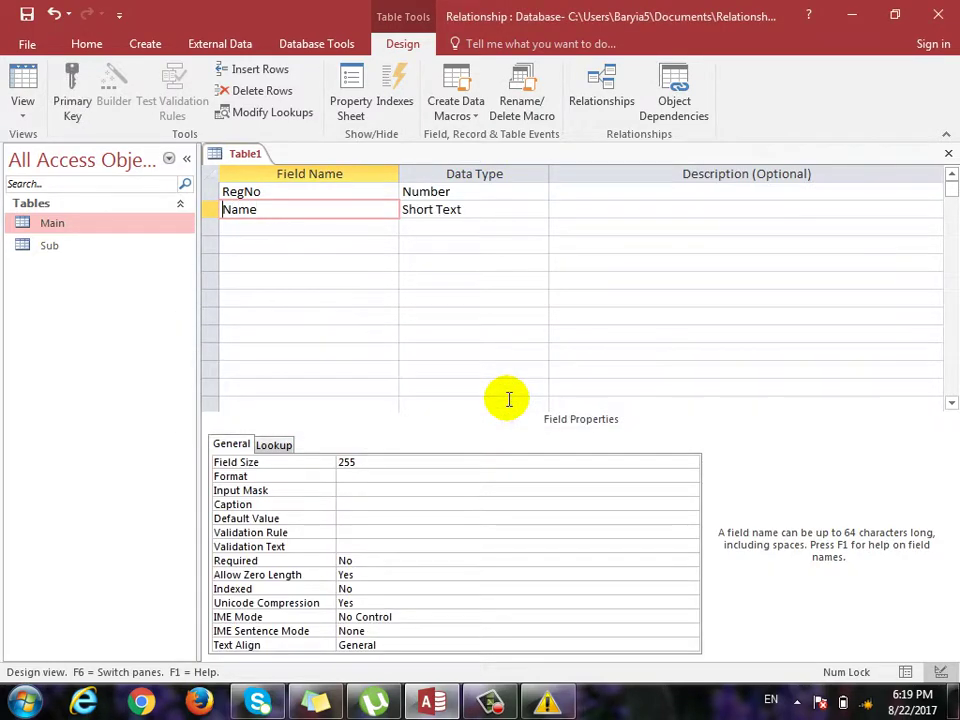
{"action": "type", "text": "s"}
{"action": "key", "text": "Down"}
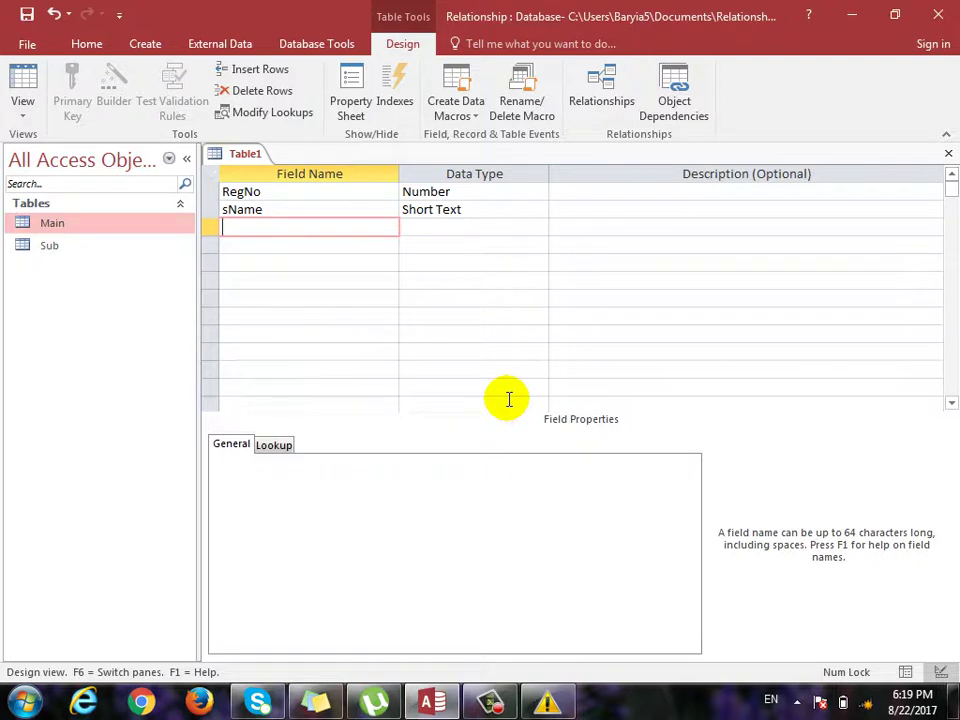
{"action": "type", "text": "Program"}
{"action": "key", "text": "Return"}
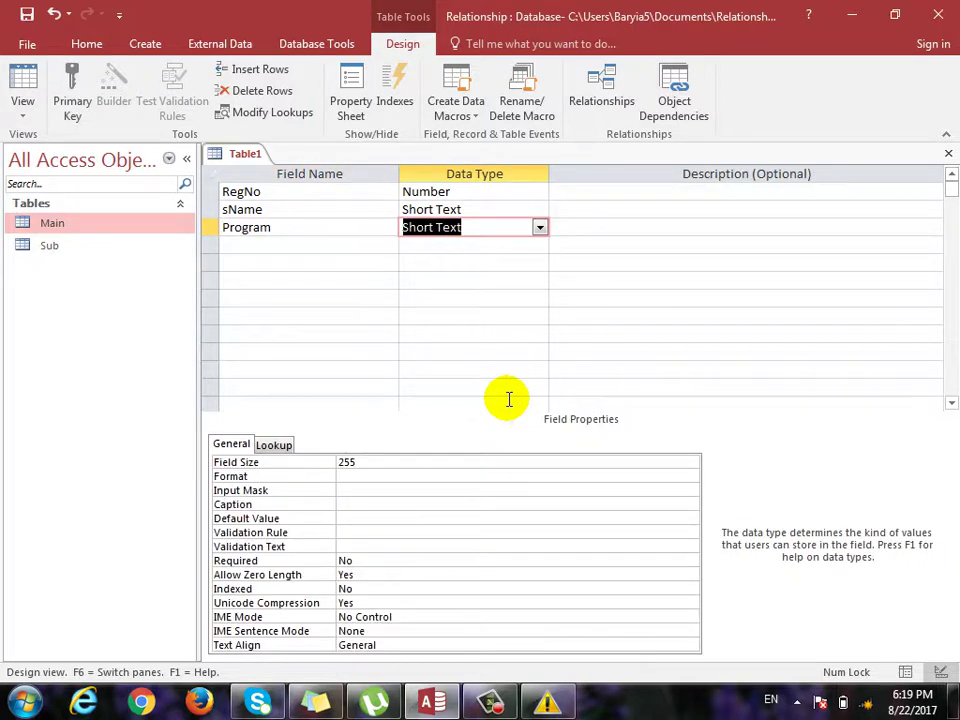
{"action": "key", "text": "Return"}
{"action": "key", "text": "Return"}
Add Fee as a Number field and Paid/Not as a Yes/No field.
{"action": "type", "text": "Fee"}
{"action": "key", "text": "Return"}
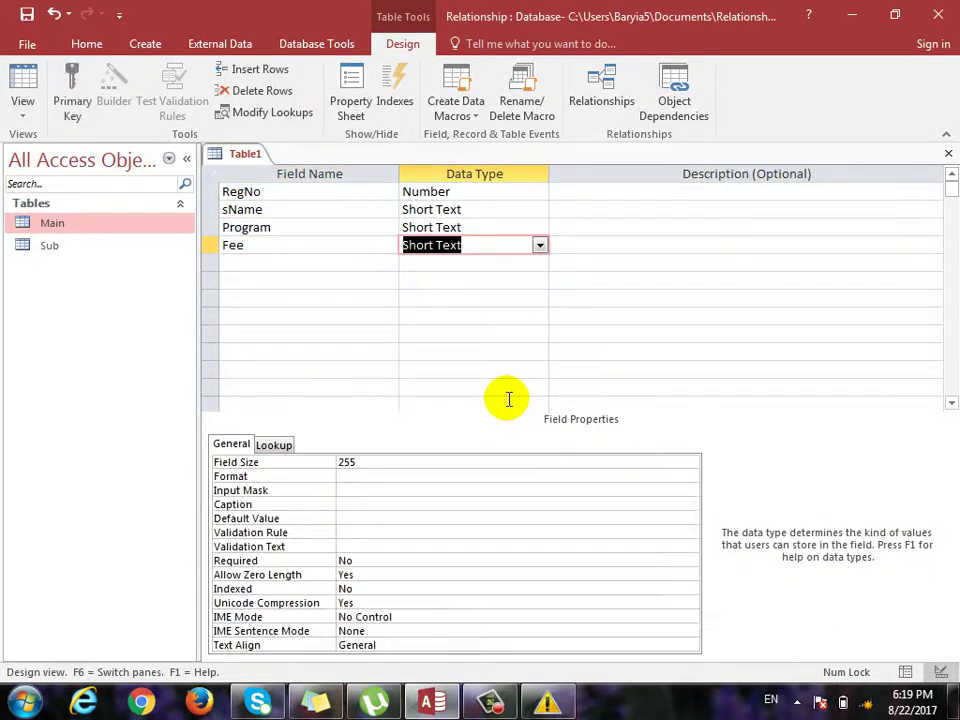
{"action": "type", "text": "n"}
{"action": "key", "text": "Down"}
{"action": "key", "text": "Left"}
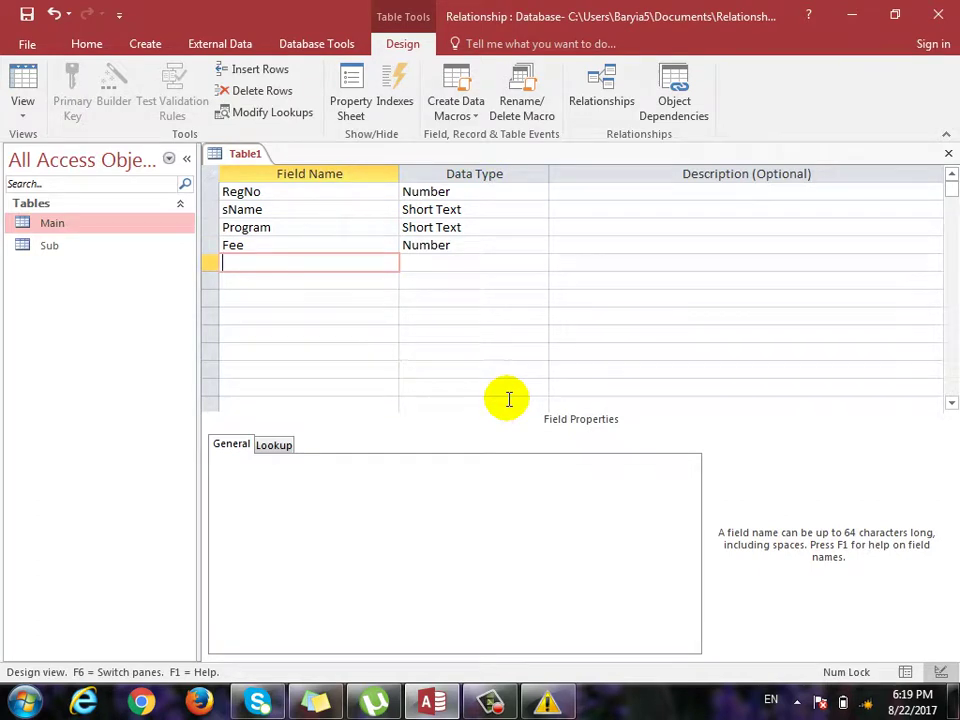
{"action": "type", "text": "Paid/Not"}
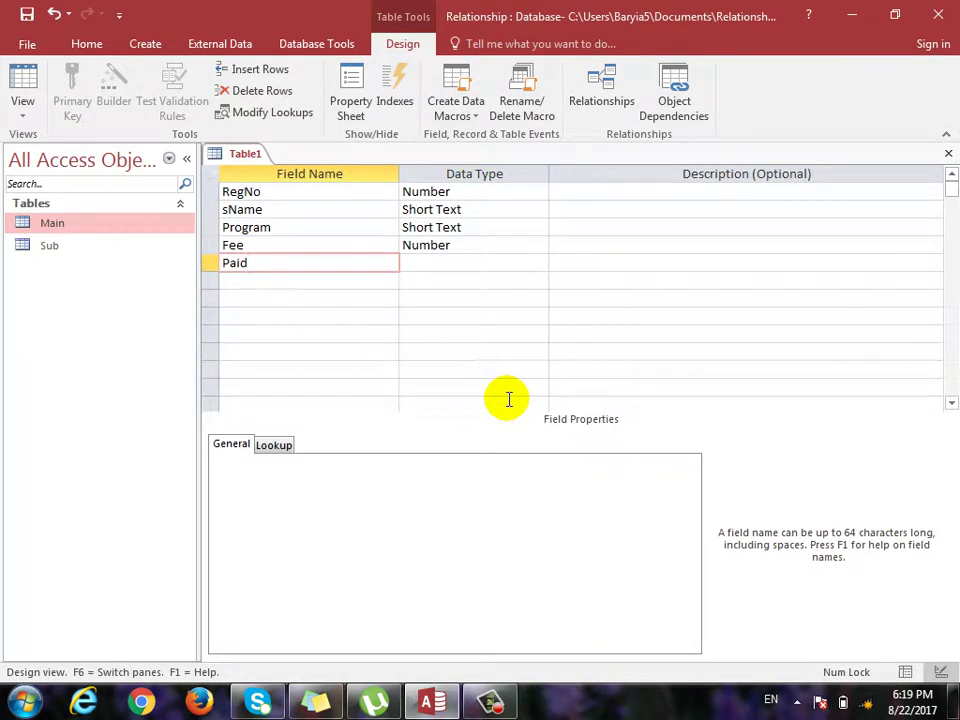
{"action": "key", "text": "Return"}
{"action": "type", "text": "y"}
{"action": "key", "text": "Down"}
{"action": "key", "text": "Left"}
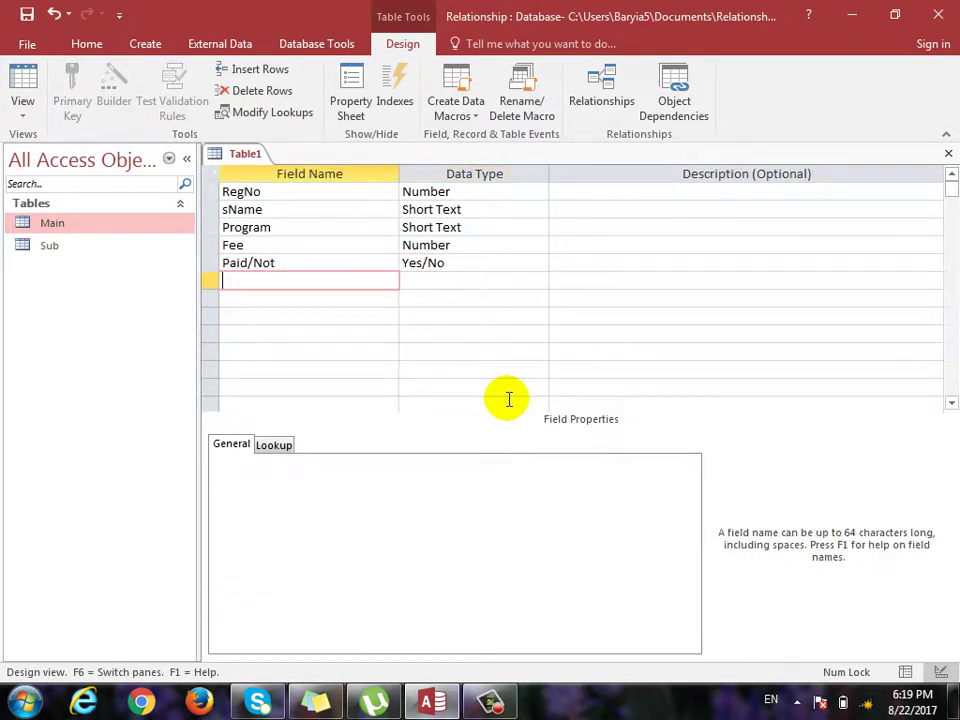
Add RegFee as Number and JDate as Date/Time instead of reserved Date, then switch to Datasheet view.
{"action": "type", "text": "Date"}
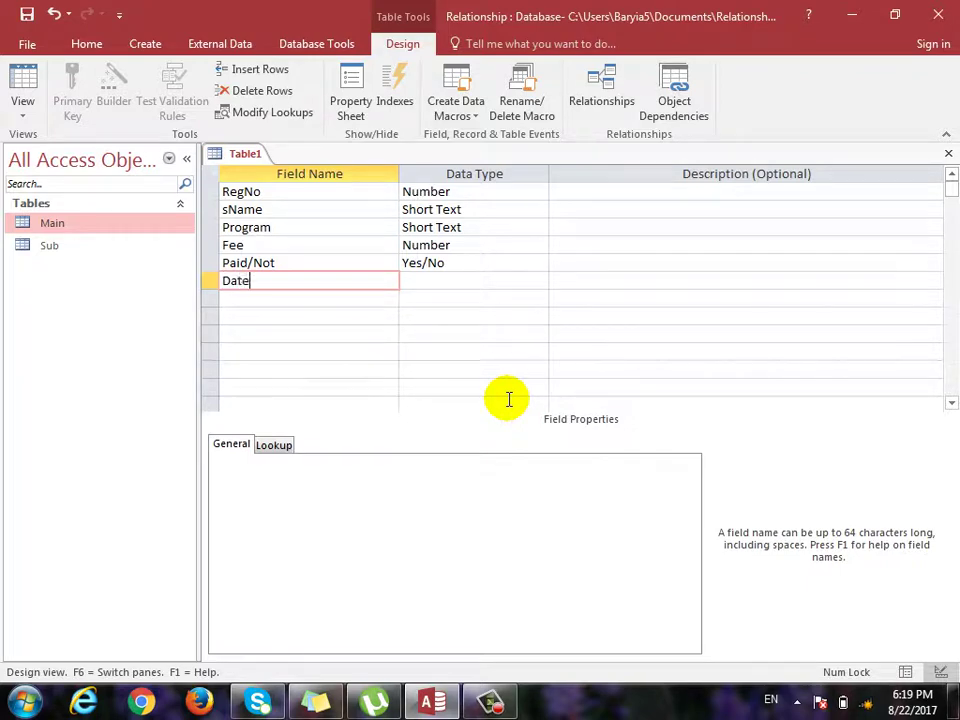
{"action": "key", "text": "Return"}
{"action": "left_click", "coordinate": [497, 407]}
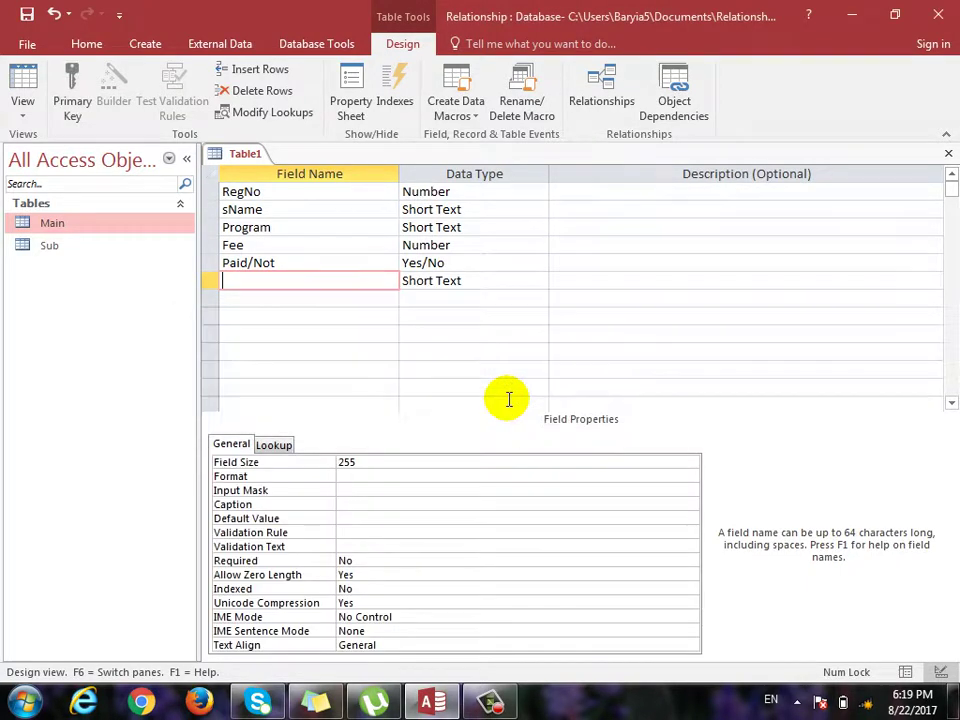
{"action": "type", "text": "Reg"}
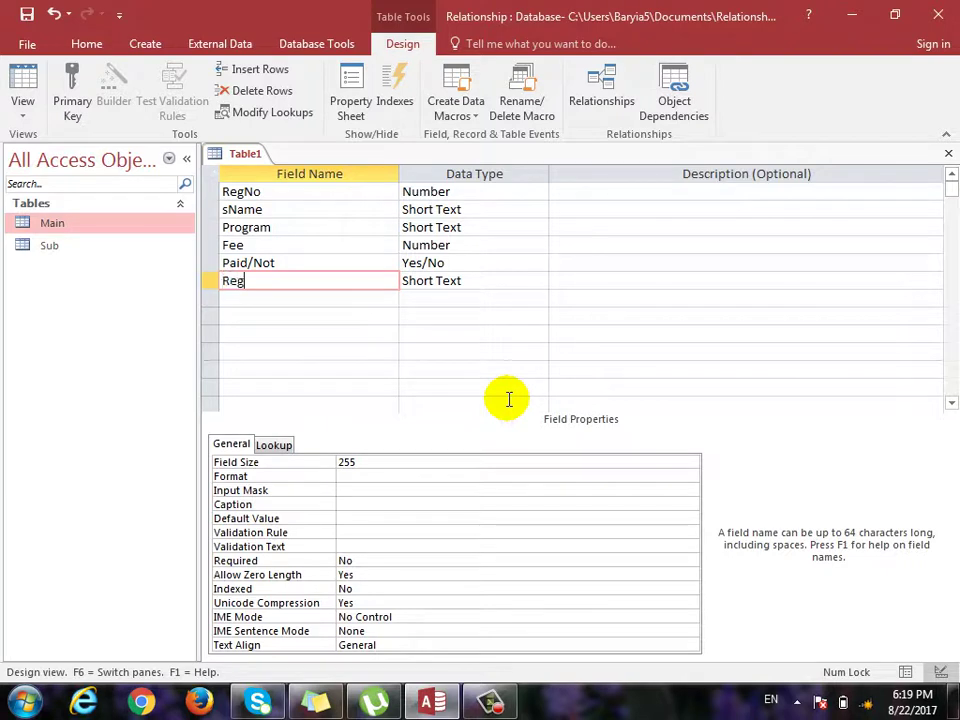
{"action": "type", "text": "Fee"}
{"action": "key", "text": "Return"}
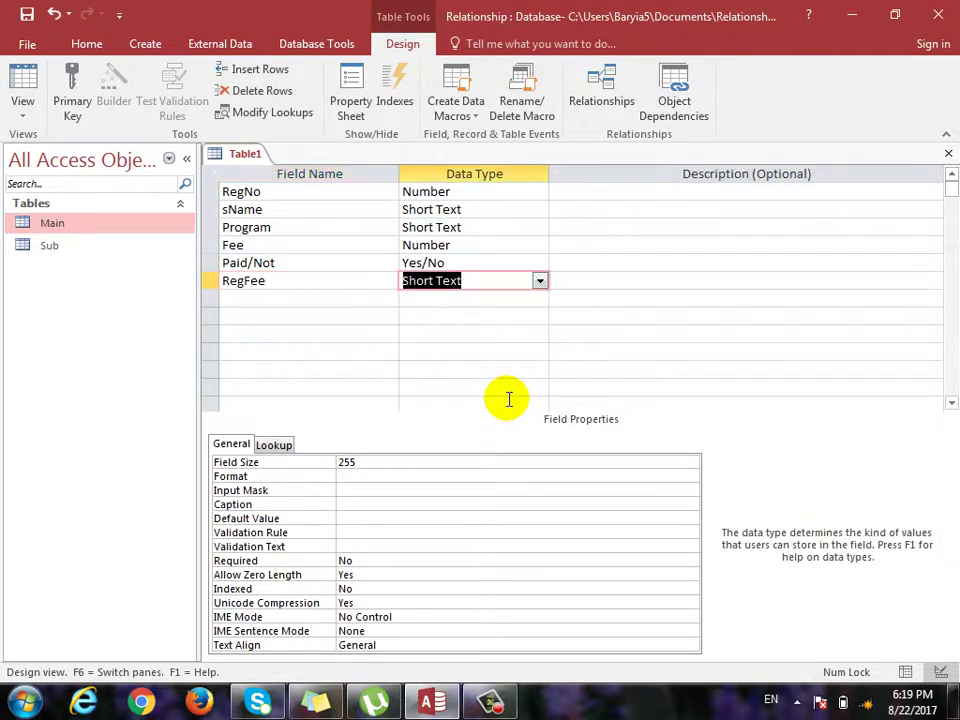
{"action": "type", "text": "n"}
{"action": "key", "text": "Return"}
{"action": "key", "text": "Return"}
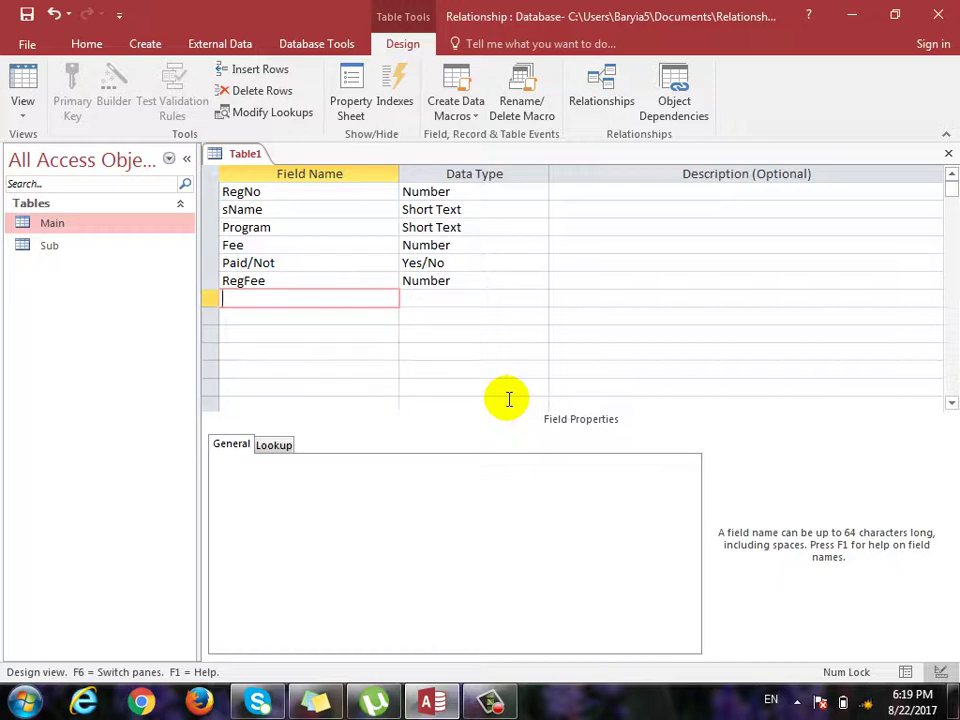
{"action": "type", "text": "JDate"}
{"action": "key", "text": "Return"}
{"action": "type", "text": "date"}
{"action": "key", "text": "Return"}
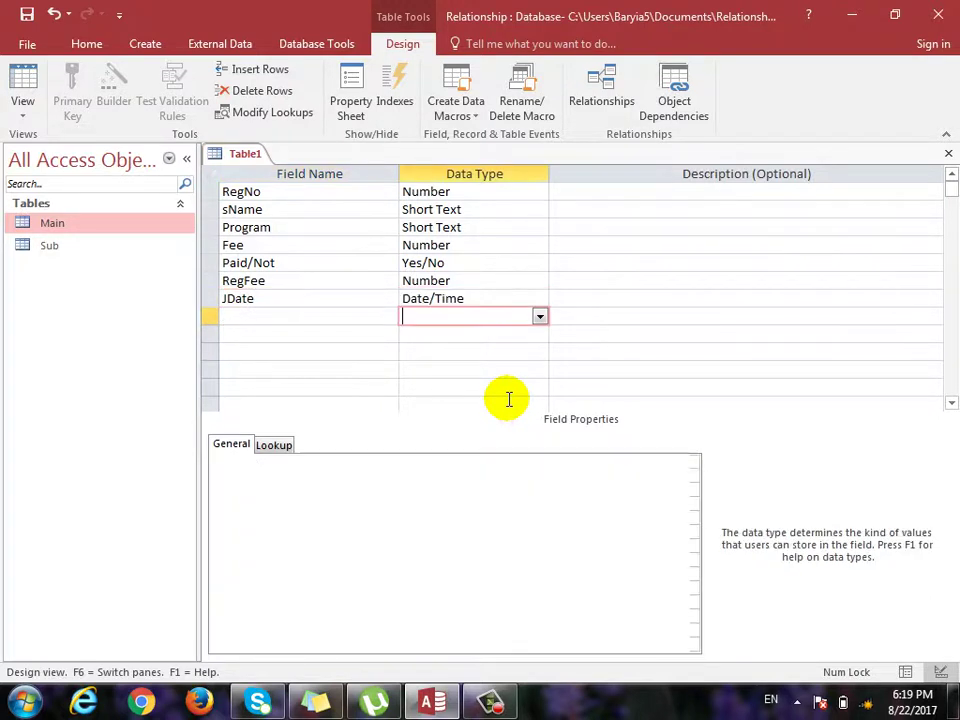
{"action": "key", "text": "Return"}
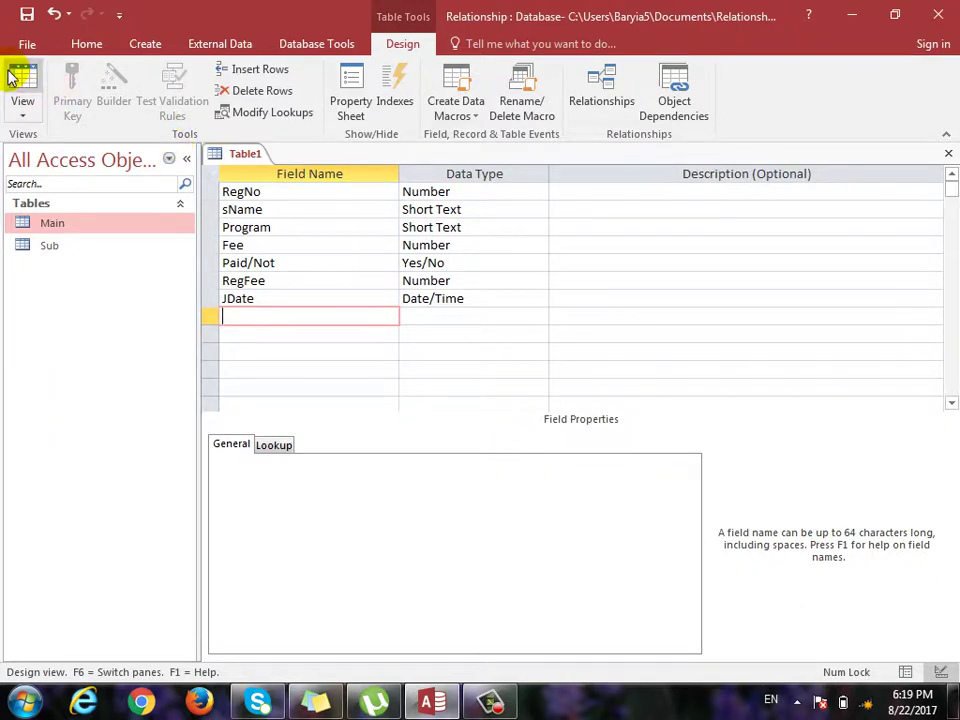
{"action": "left_click", "coordinate": [14, 72]}
Save the new table as Students without a primary key.
{"action": "left_click", "coordinate": [448, 404]}
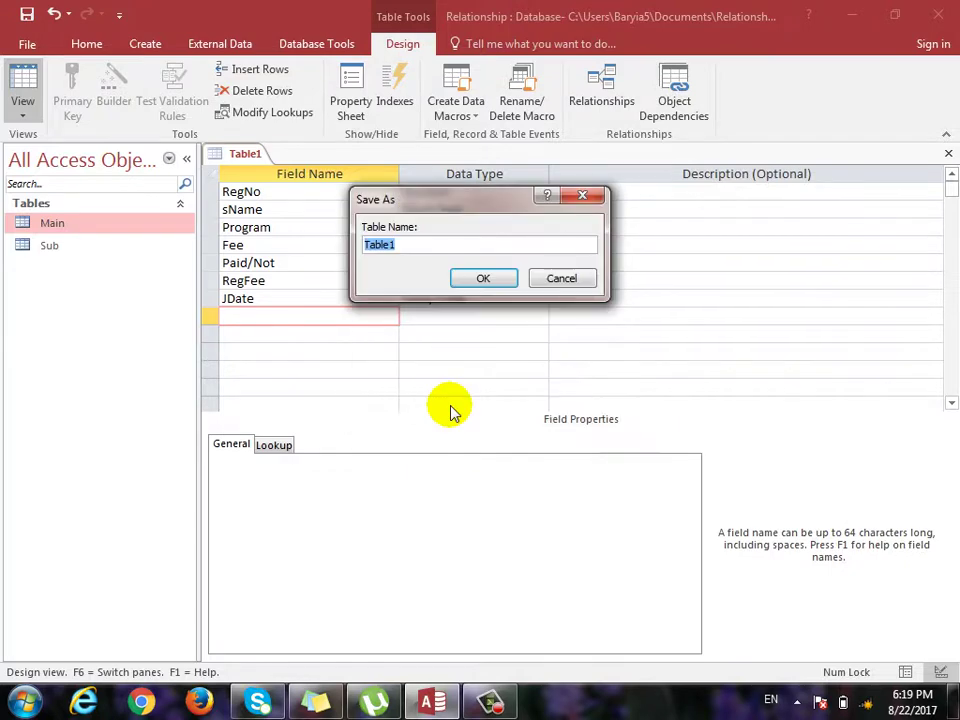
{"action": "type", "text": "S"}
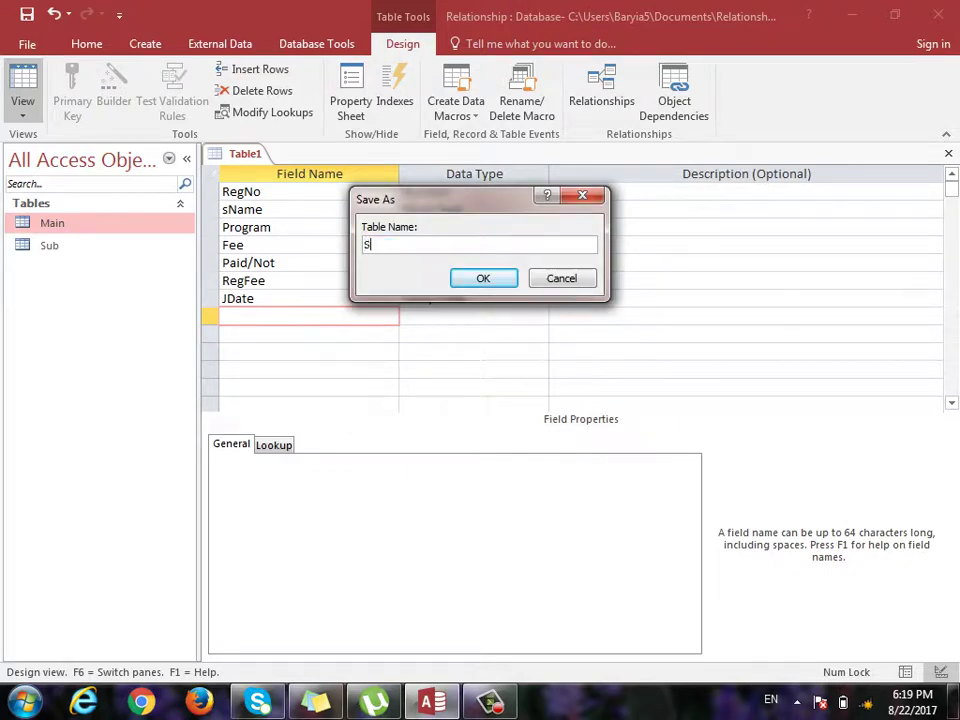
{"action": "type", "text": "tudents"}
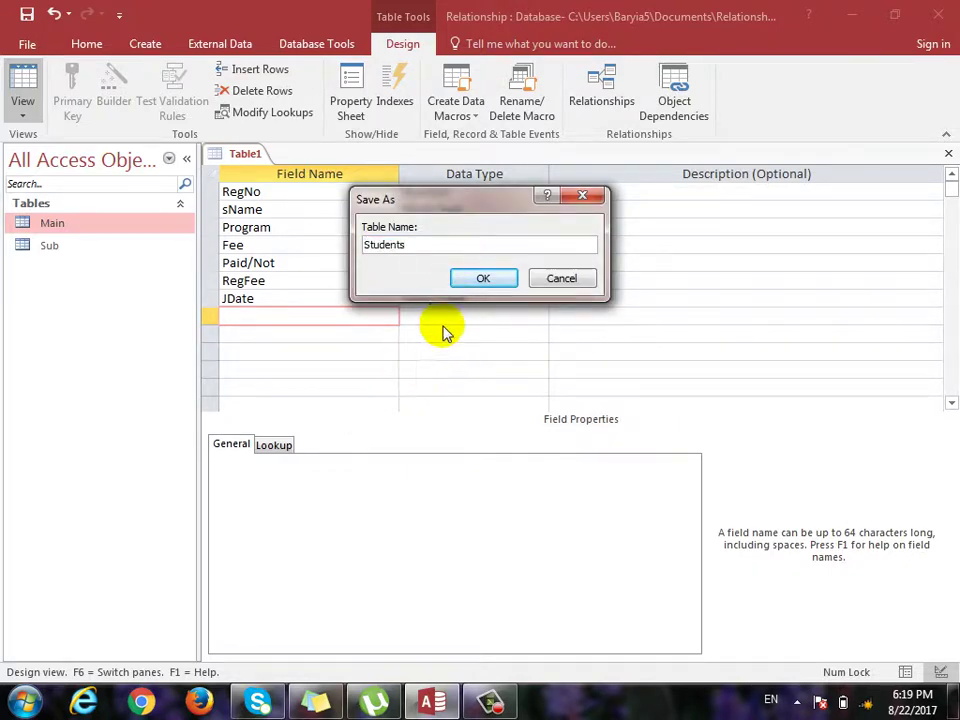
{"action": "left_click", "coordinate": [476, 282]}
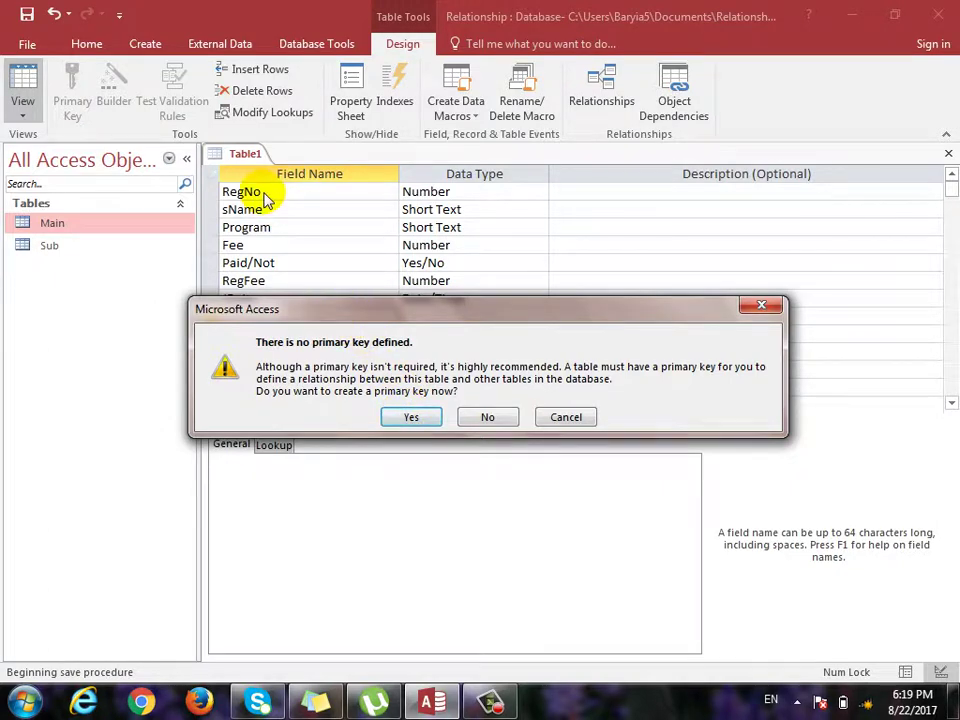
{"action": "left_click", "coordinate": [489, 415]}
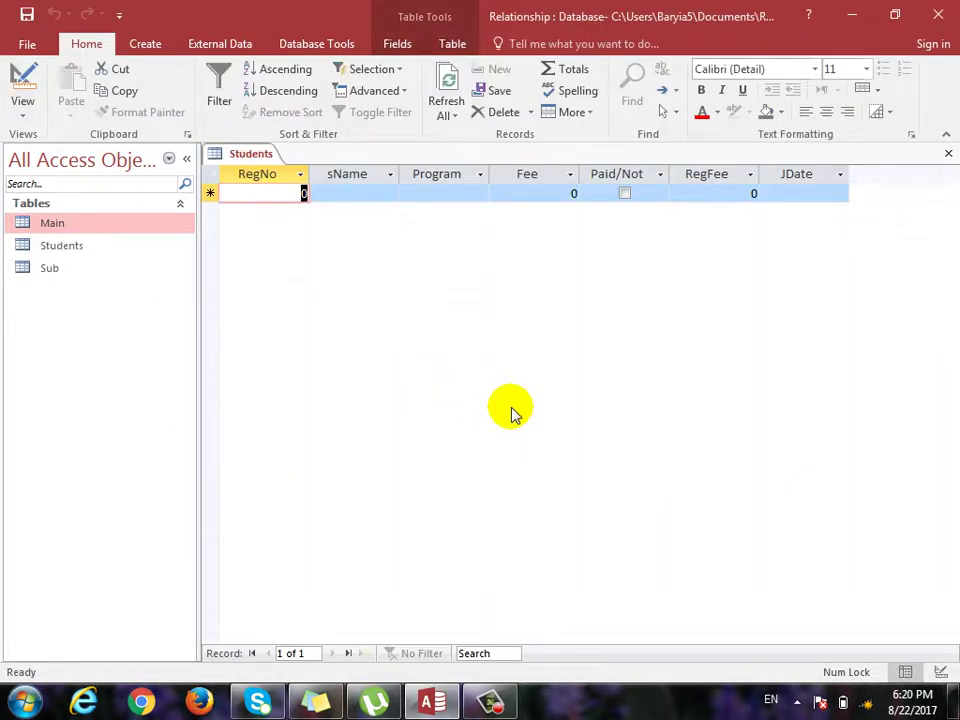
Enter RegNo values 1 through 8 for eight records.
{"action": "type", "text": "1"}
{"action": "key", "text": "Down"}
{"action": "type", "text": "2"}
{"action": "key", "text": "Down"}
{"action": "type", "text": "3"}
{"action": "key", "text": "Down"}
{"action": "type", "text": "4"}
{"action": "key", "text": "Down"}
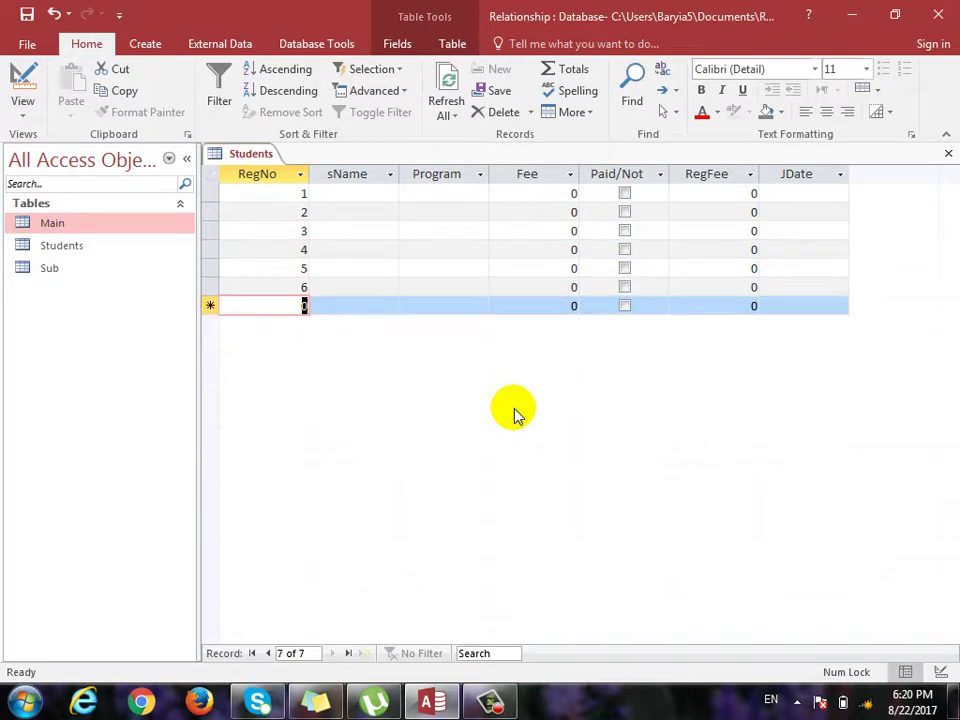
{"action": "key", "text": "shift+Tab"}
{"action": "type", "text": "7"}
{"action": "key", "text": "Down"}
{"action": "type", "text": "8"}
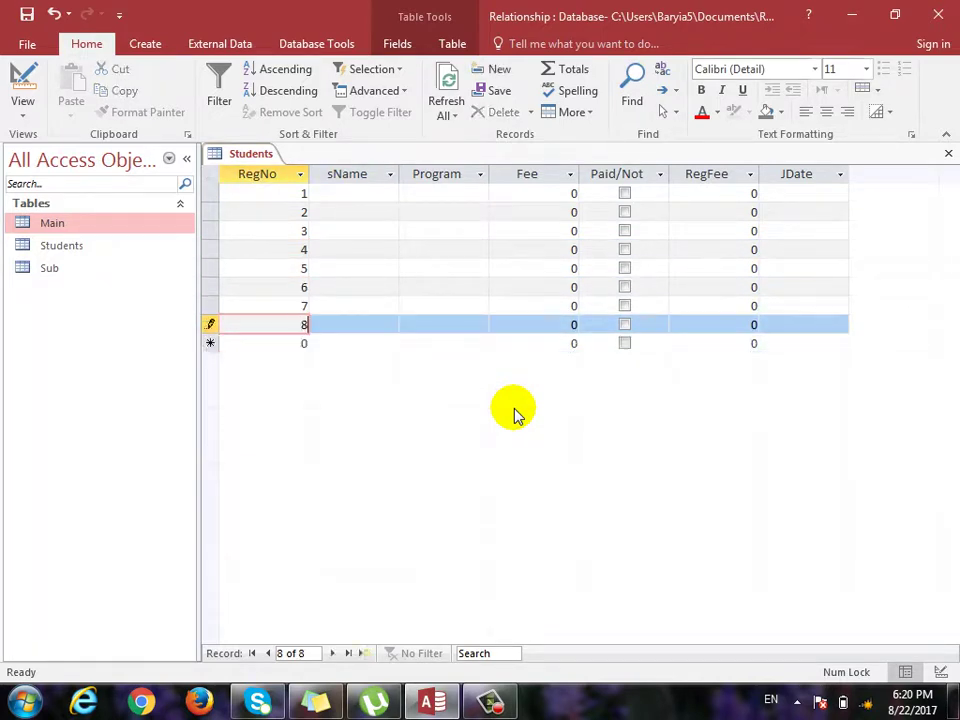
{"action": "key", "text": "Tab"}
Fill in the eight student names in the sName column.
{"action": "key", "text": "Up"}
{"action": "key", "text": "Up"}
{"action": "key", "text": "Up"}
{"action": "key", "text": "Up"}
{"action": "key", "text": "Up"}
{"action": "key", "text": "Up"}
{"action": "key", "text": "Up"}
{"action": "type", "text": "ali"}
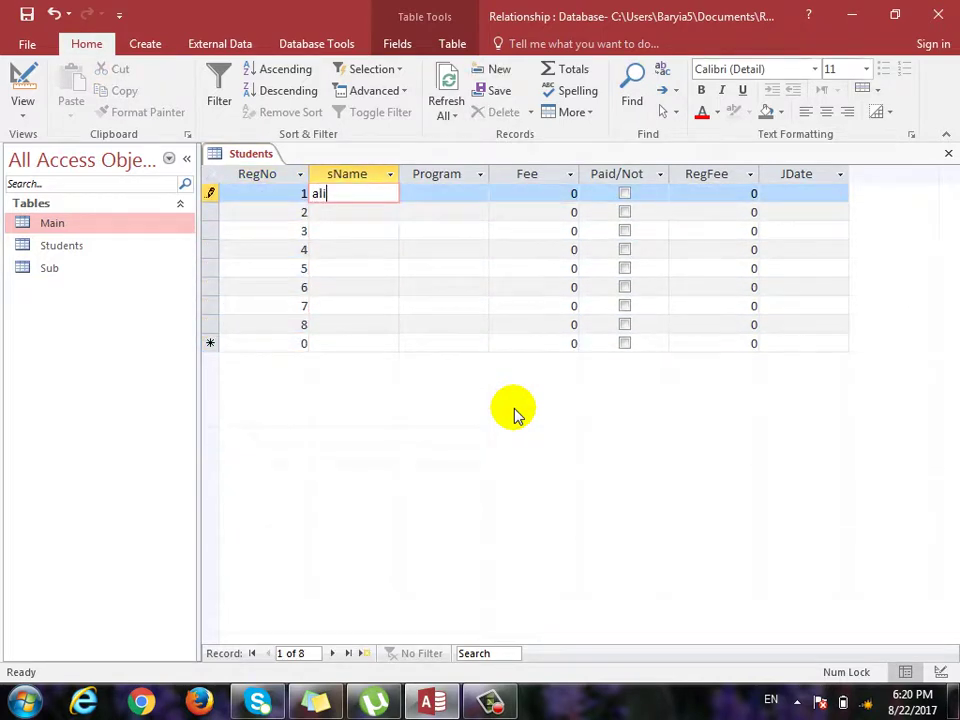
{"action": "key", "text": "Down"}
{"action": "type", "text": "wali"}
{"action": "key", "text": "Down"}
{"action": "type", "text": "ahmad"}
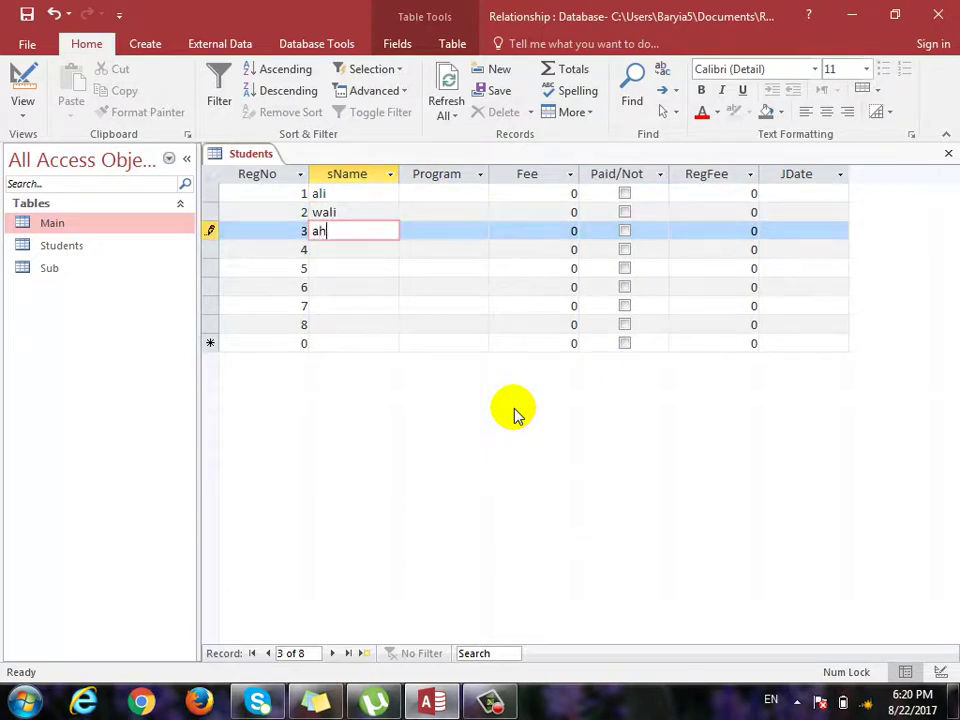
{"action": "key", "text": "Down"}
{"action": "type", "text": "kha"}
{"action": "key", "text": "BackSpace"}
{"action": "key", "text": "BackSpace"}
{"action": "key", "text": "BackSpace"}
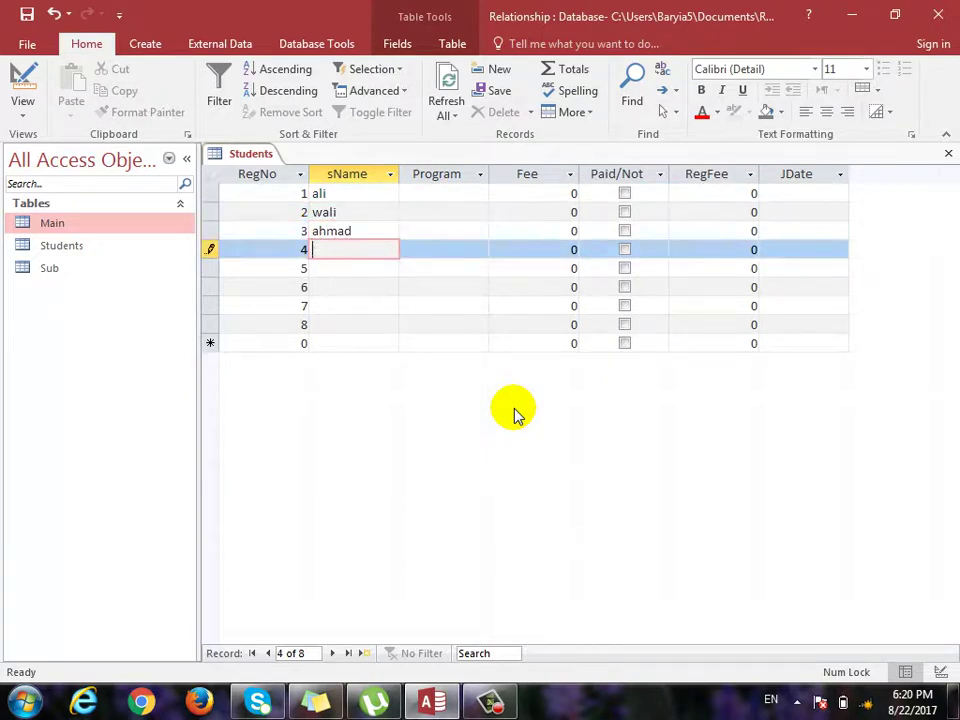
{"action": "type", "text": "khan"}
{"action": "key", "text": "Down"}
{"action": "type", "text": "faisal"}
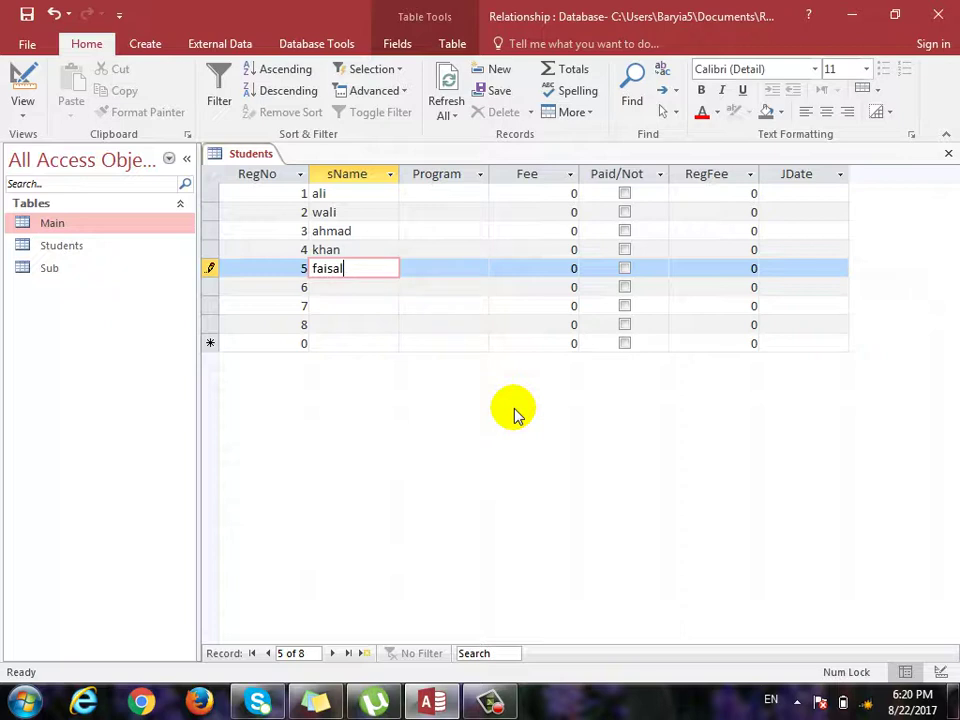
{"action": "key", "text": "Down"}
{"action": "type", "text": "ja"}
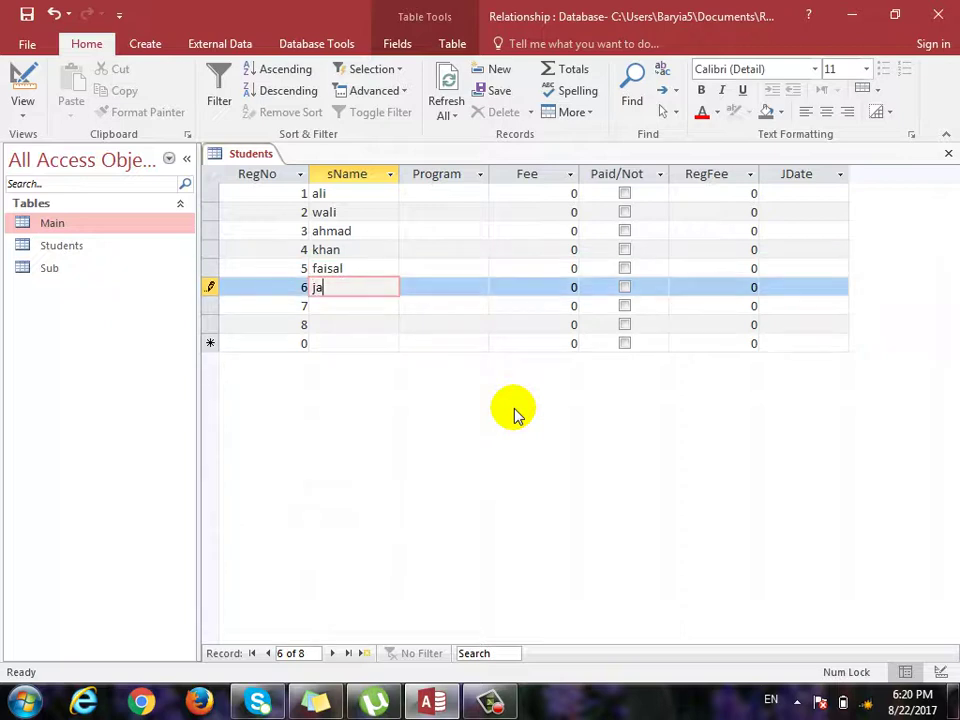
{"action": "type", "text": "vid"}
{"action": "key", "text": "Down"}
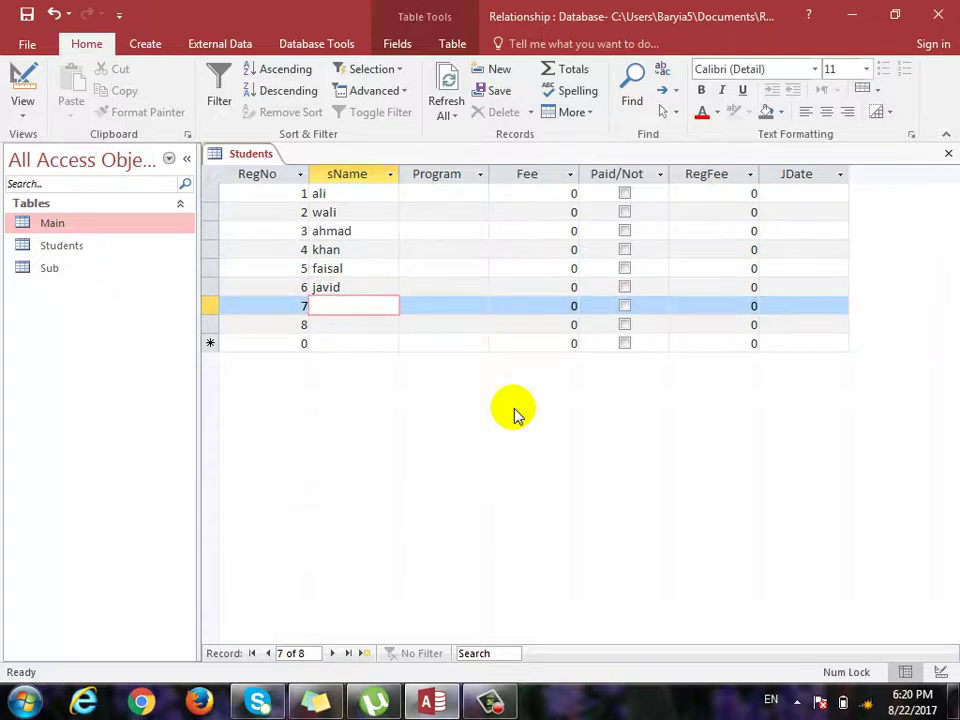
{"action": "type", "text": "Farhad"}
{"action": "key", "text": "Down"}
{"action": "type", "text": "khga"}
{"action": "key", "text": "BackSpace"}
{"action": "key", "text": "BackSpace"}
{"action": "key", "text": "BackSpace"}
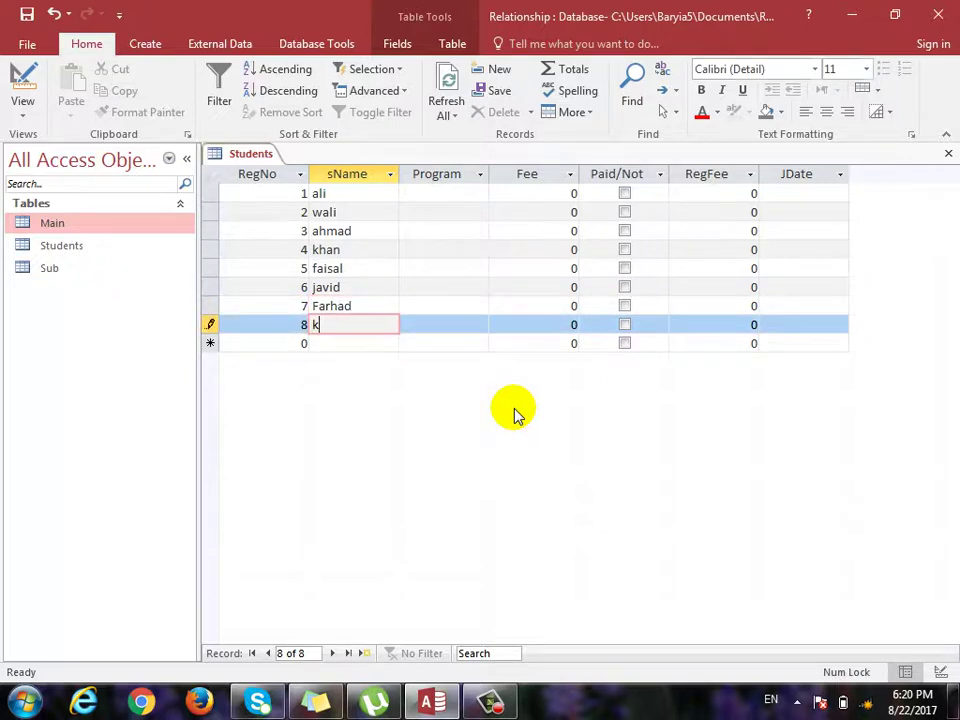
{"action": "type", "text": "halid"}
Enter Fee values between 500 and 700 for all eight records.
{"action": "key", "text": "Tab"}
{"action": "key", "text": "Tab"}
{"action": "key", "text": "Up"}
{"action": "key", "text": "Up"}
{"action": "key", "text": "Up"}
{"action": "key", "text": "Up"}
{"action": "key", "text": "Up"}
{"action": "key", "text": "Up"}
{"action": "key", "text": "Up"}
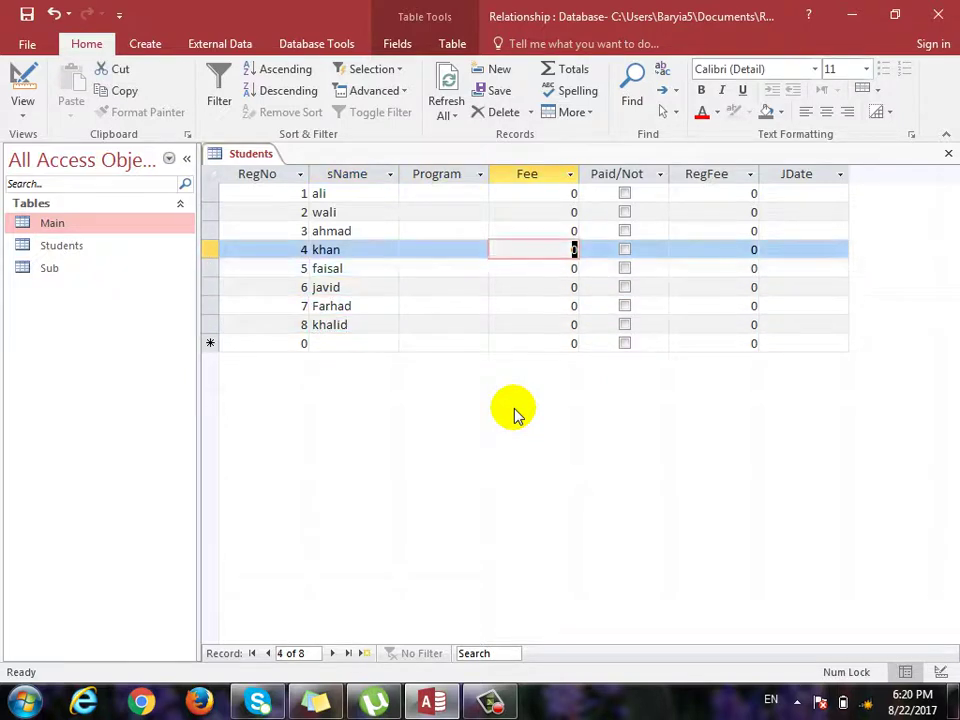
{"action": "type", "text": "500"}
{"action": "key", "text": "Down"}
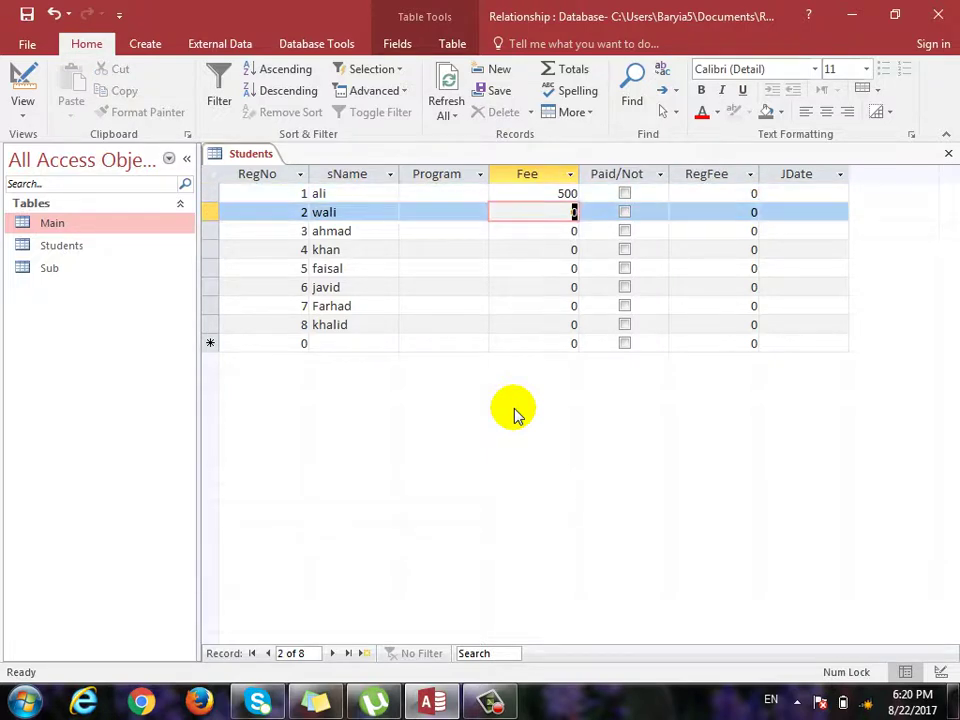
{"action": "type", "text": "600"}
{"action": "key", "text": "Down"}
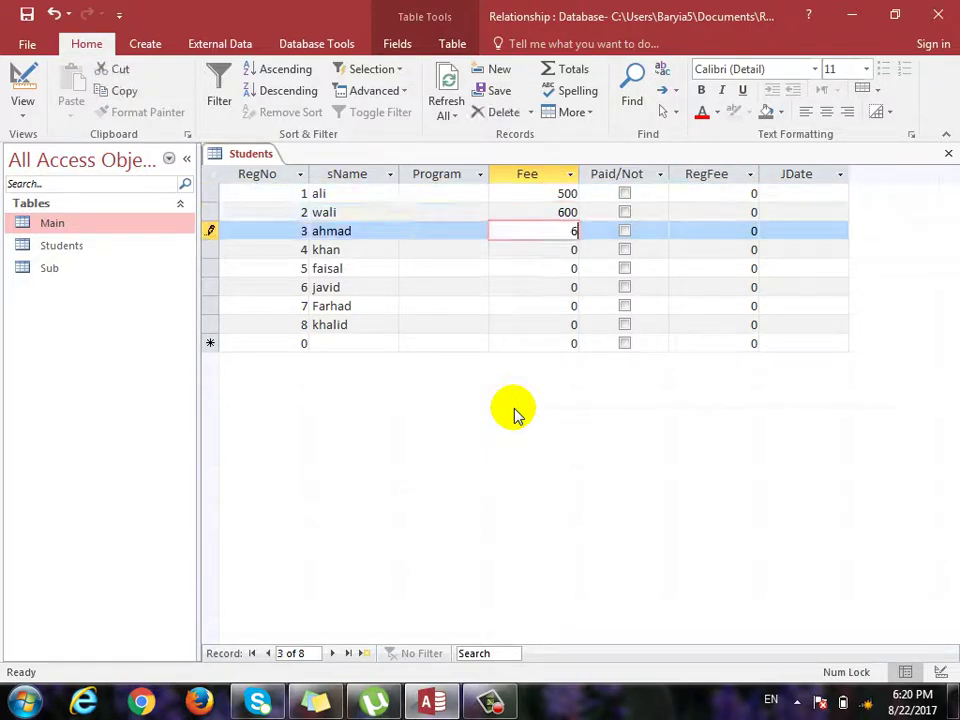
{"action": "type", "text": "700"}
{"action": "key", "text": "BackSpace"}
{"action": "type", "text": "0"}
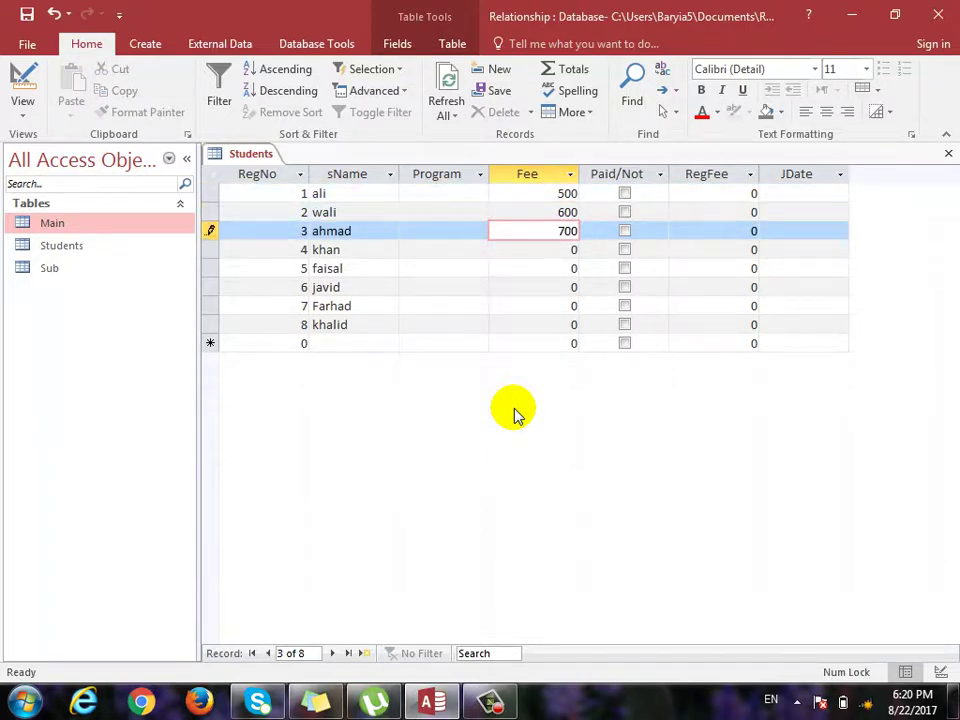
{"action": "key", "text": "Down"}
{"action": "type", "text": "500"}
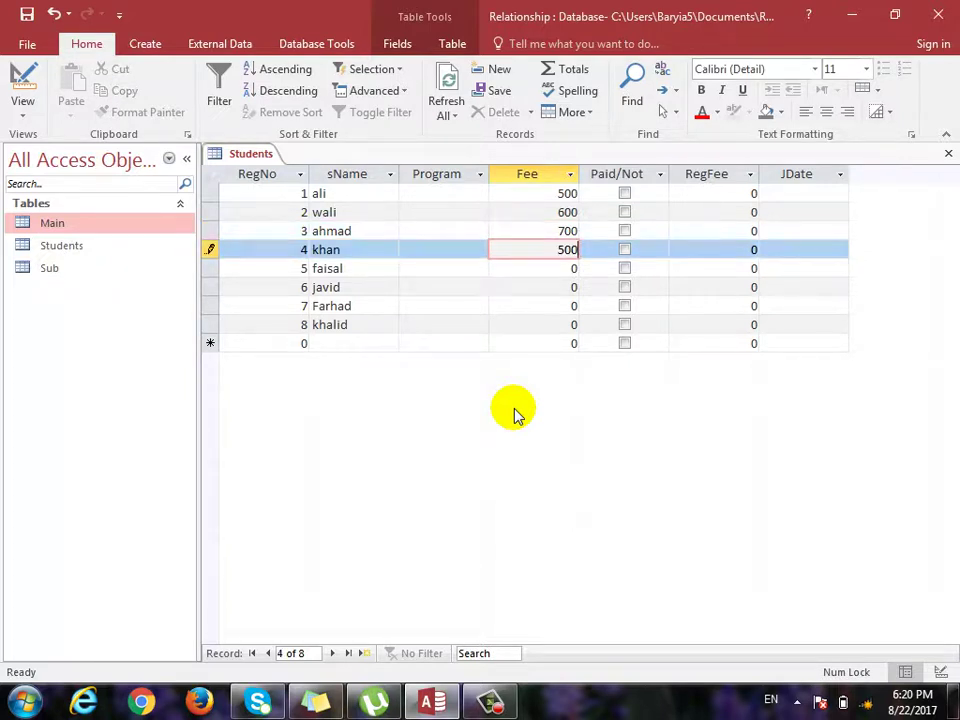
{"action": "key", "text": "Down"}
{"action": "type", "text": "600"}
{"action": "key", "text": "Down"}
{"action": "type", "text": "700"}
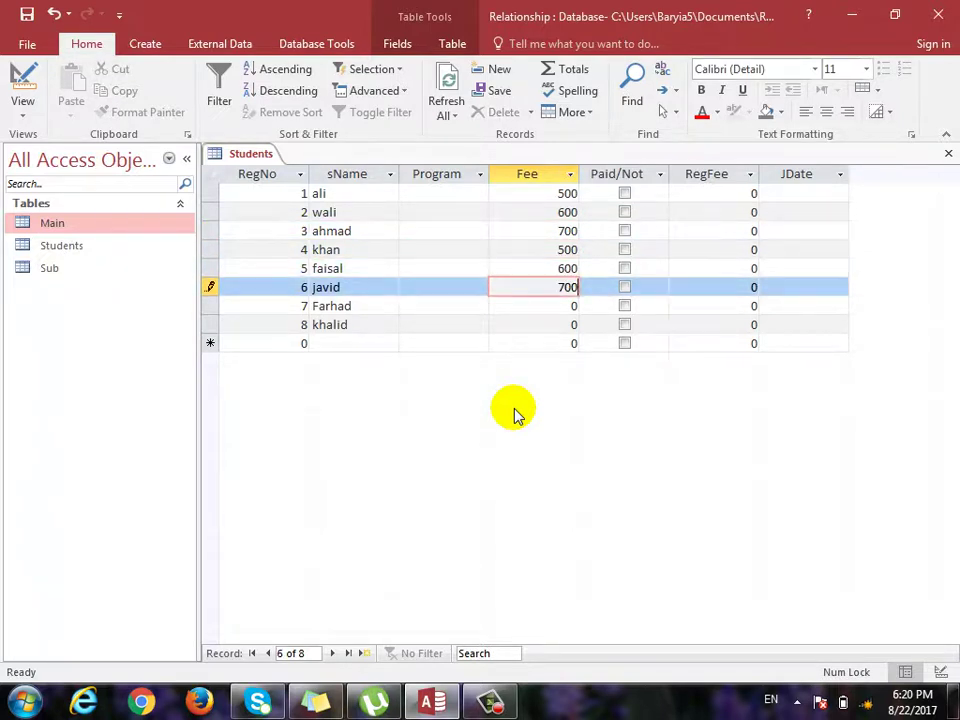
{"action": "key", "text": "Down"}
{"action": "type", "text": "500"}
{"action": "key", "text": "Down"}
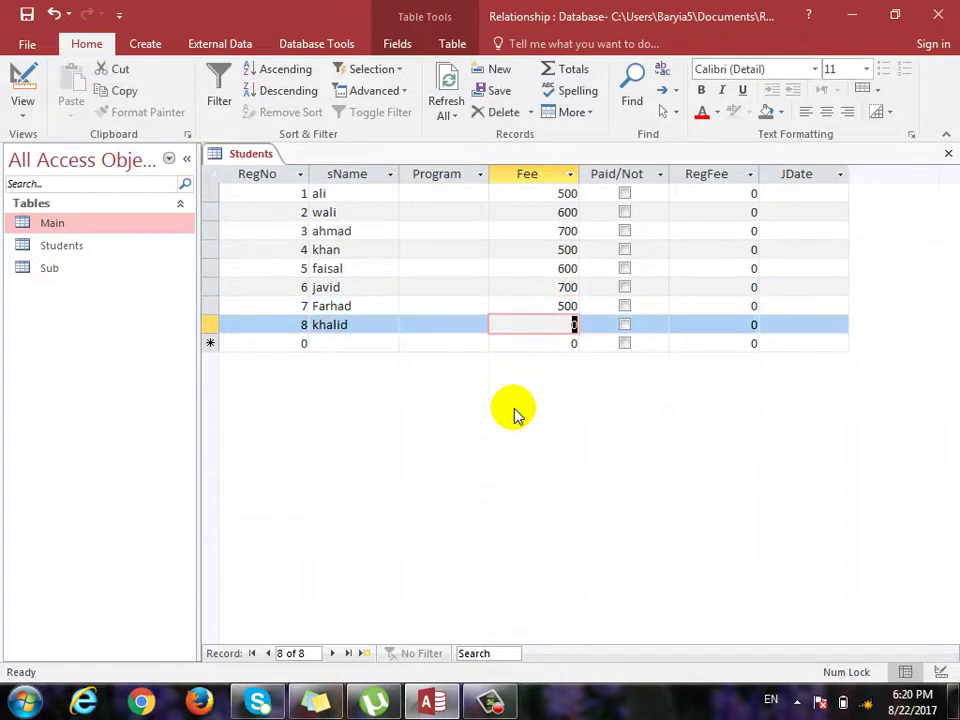
{"action": "type", "text": "700"}
Mark three students as paid in the Paid/Not column.
{"action": "key", "text": "Tab"}
{"action": "key", "text": "Up"}
{"action": "key", "text": "Up"}
{"action": "key", "text": "Up"}
{"action": "key", "text": "Up"}
{"action": "key", "text": "Up"}
{"action": "key", "text": "Up"}
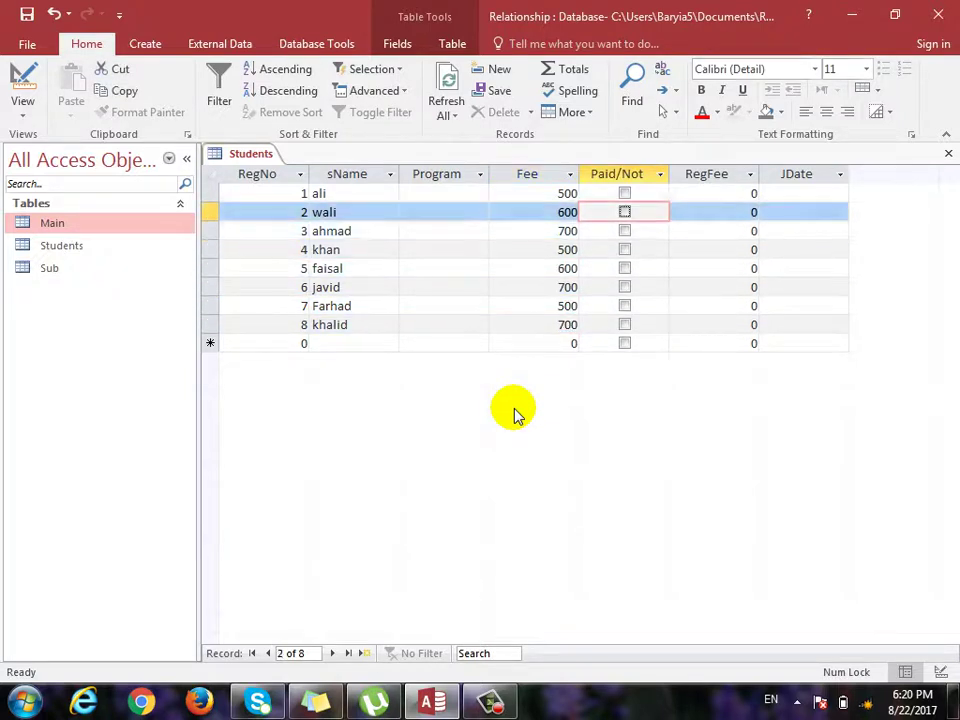
{"action": "key", "text": "space"}
{"action": "key", "text": "Down"}
{"action": "key", "text": "Down"}
{"action": "key", "text": "Down"}
{"action": "key", "text": "space"}
{"action": "key", "text": "Down"}
{"action": "key", "text": "Down"}
{"action": "key", "text": "space"}
Enter RegFee values 100, 100, 200, 300, 400, 500, 300, 200 for the eight records.
{"action": "key", "text": "Tab"}
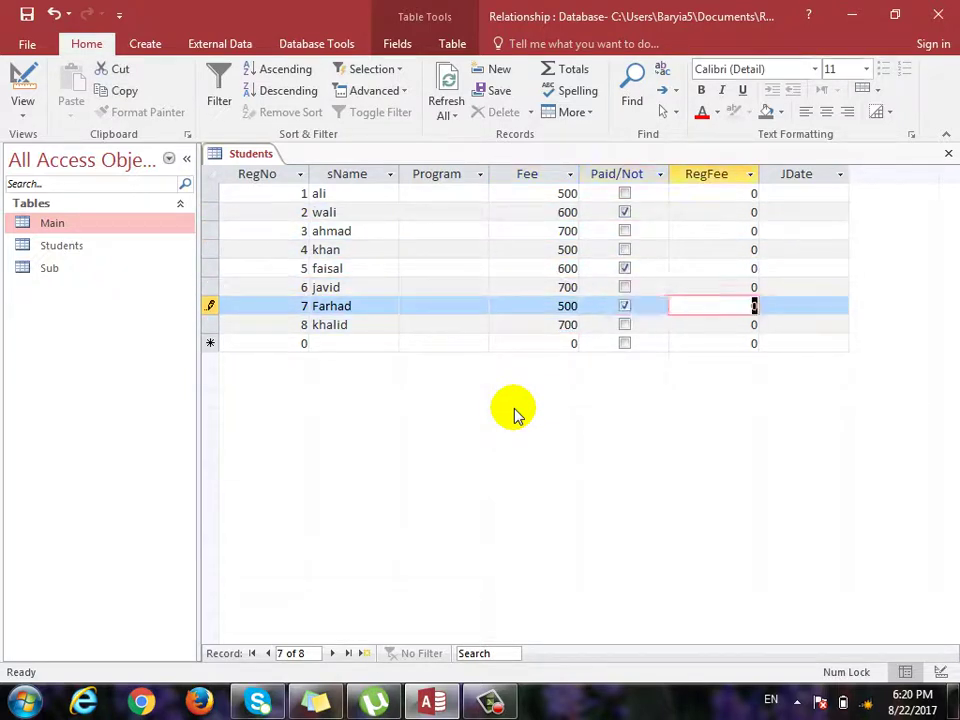
{"action": "key", "text": "Up"}
{"action": "key", "text": "Up"}
{"action": "key", "text": "Up"}
{"action": "key", "text": "Up"}
{"action": "key", "text": "Up"}
{"action": "key", "text": "Up"}
{"action": "type", "text": "100"}
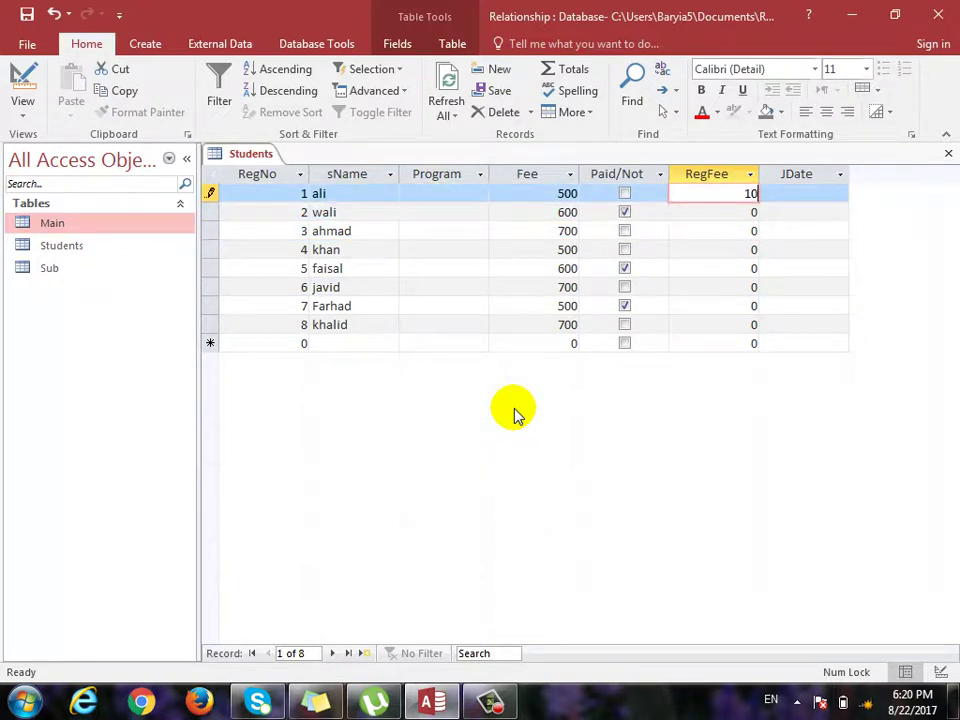
{"action": "key", "text": "Down"}
{"action": "type", "text": "100"}
{"action": "key", "text": "Down"}
{"action": "type", "text": "200"}
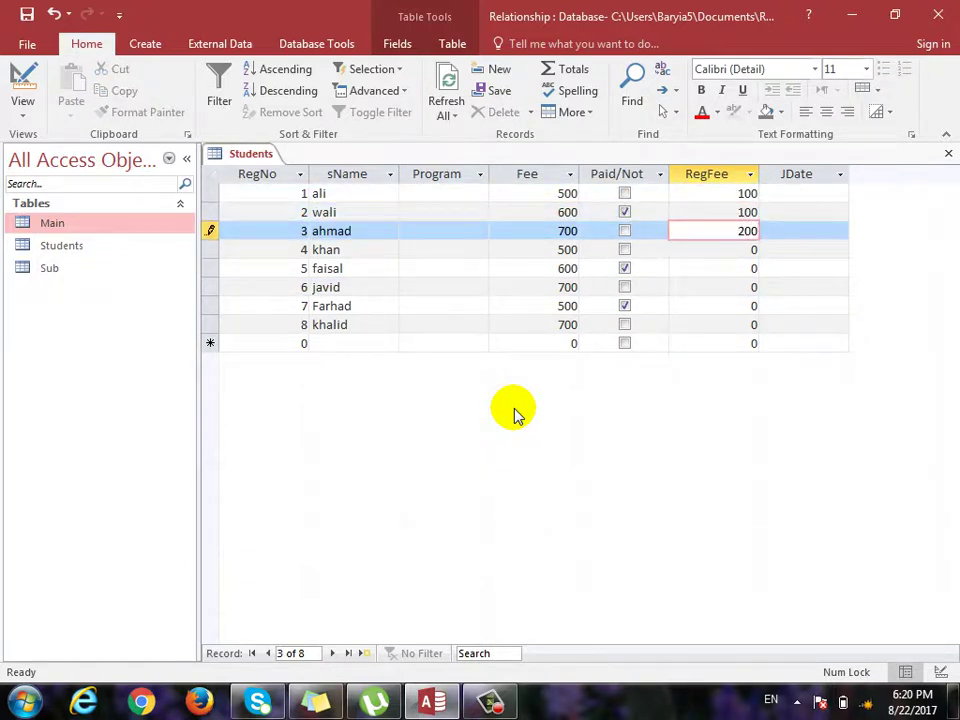
{"action": "key", "text": "Down"}
{"action": "type", "text": "300"}
{"action": "key", "text": "Down"}
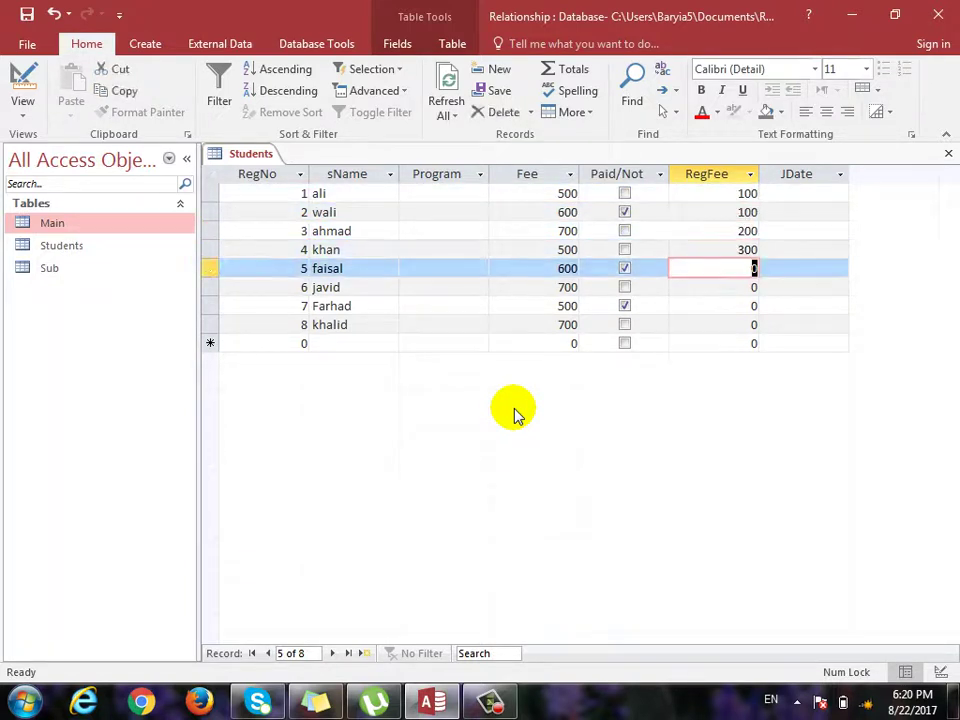
{"action": "type", "text": "400"}
{"action": "key", "text": "Down"}
{"action": "type", "text": "500"}
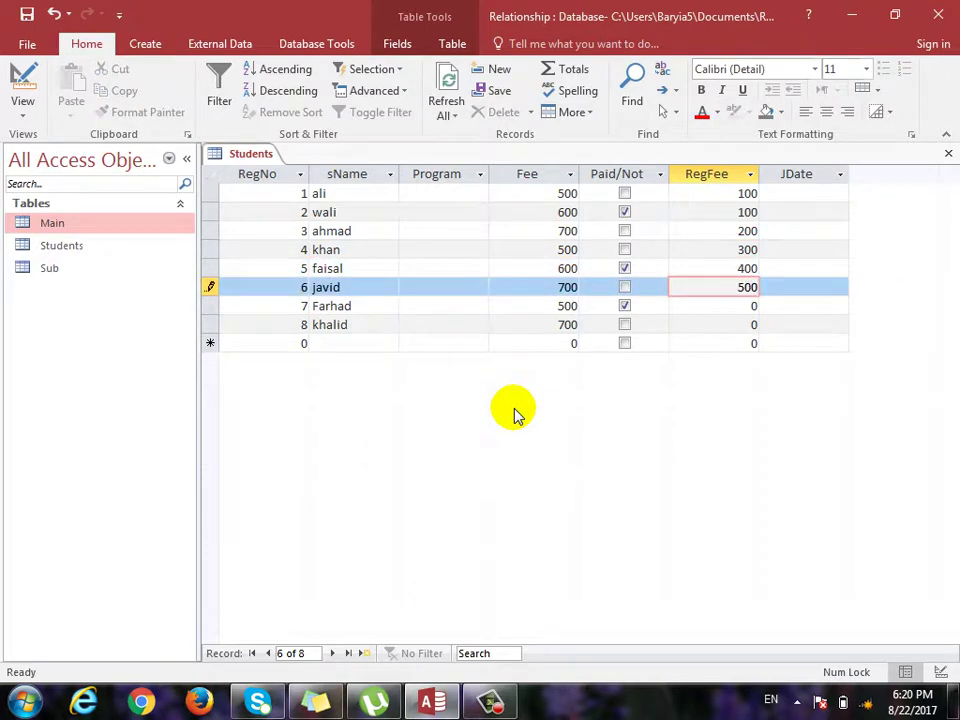
{"action": "key", "text": "Down"}
{"action": "type", "text": "300"}
{"action": "key", "text": "Down"}
{"action": "type", "text": "200"}
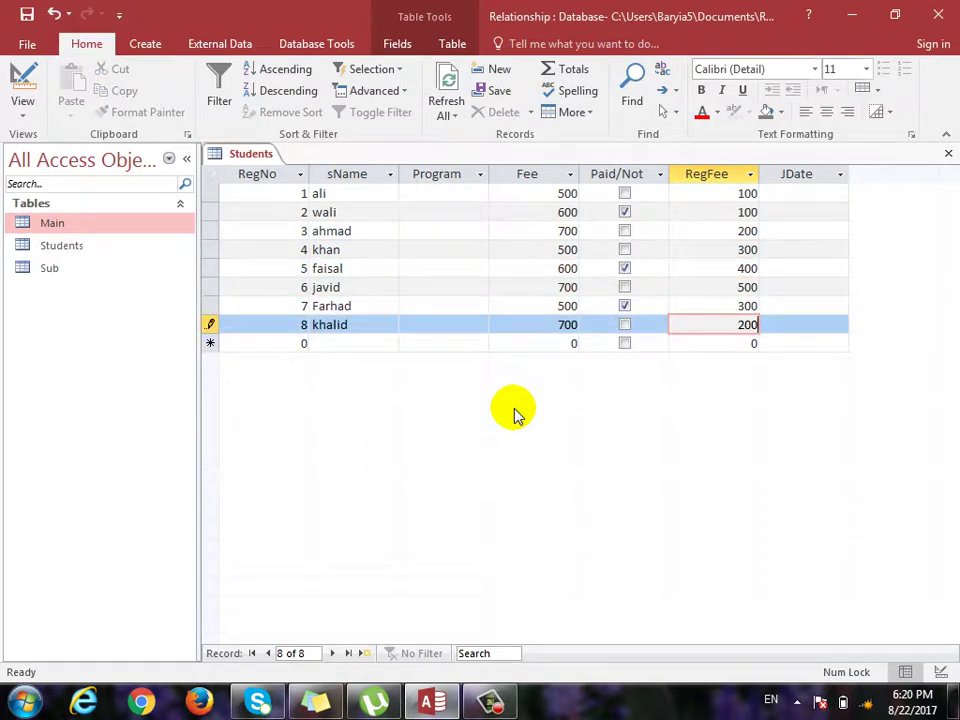
{"action": "key", "text": "Down"}
{"action": "key", "text": "Up"}
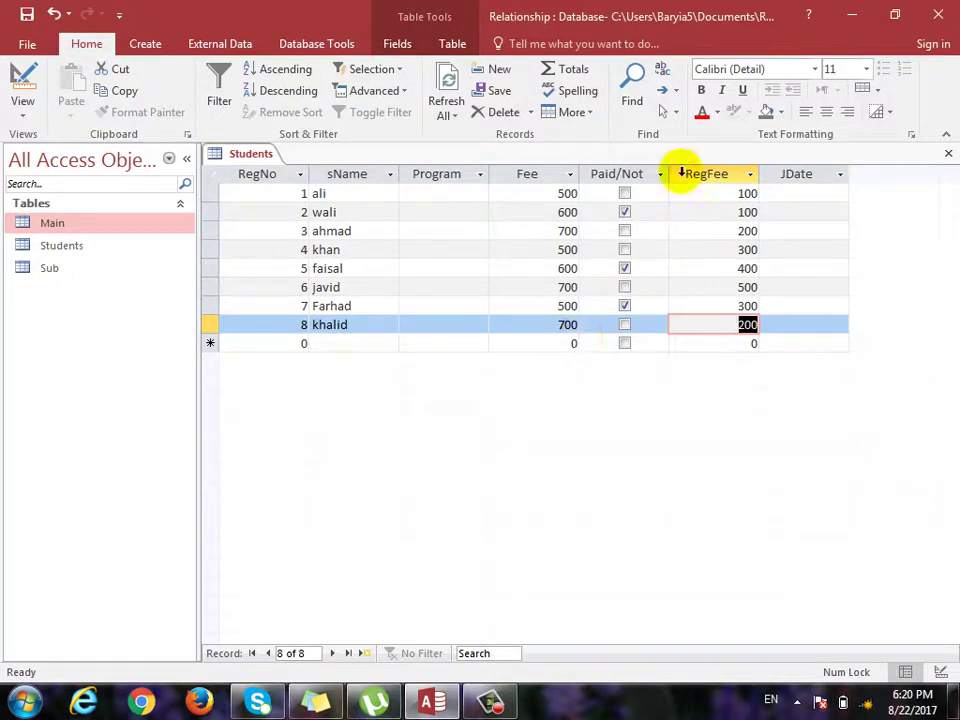
Close the Students table and launch the Simple Query Wizard from Create.
{"action": "left_click", "coordinate": [947, 155]}
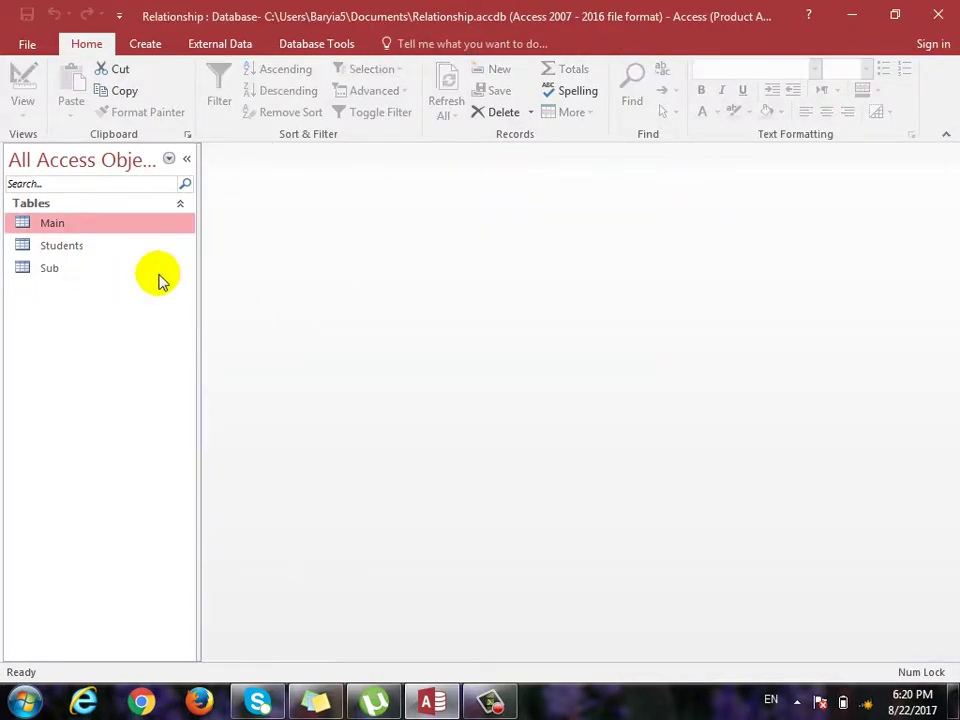
{"action": "left_click", "coordinate": [147, 40]}
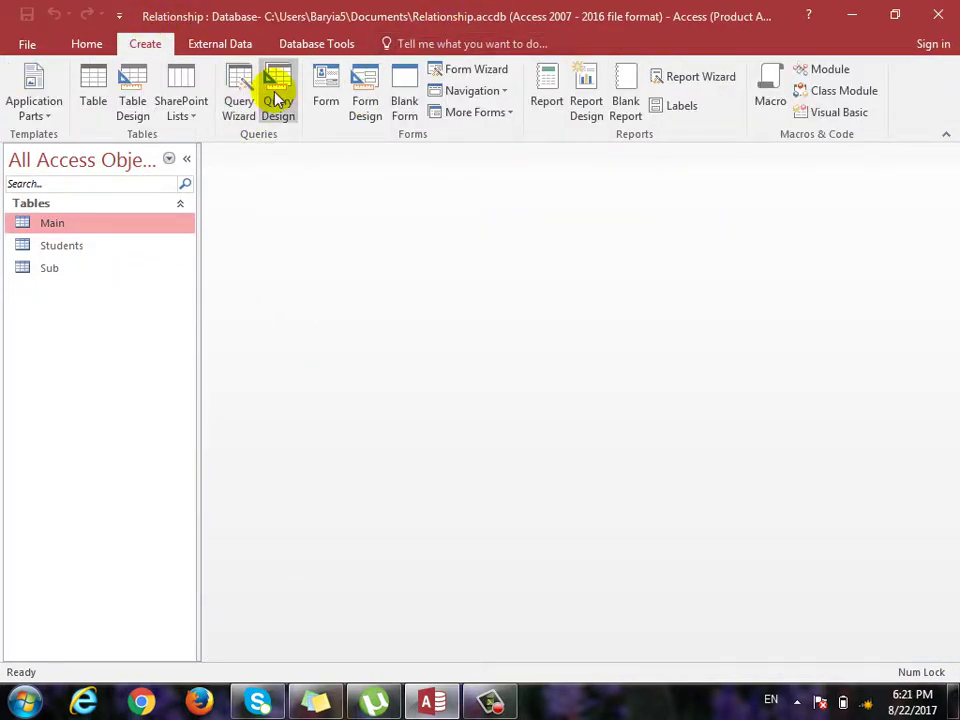
{"action": "left_click", "coordinate": [235, 106]}
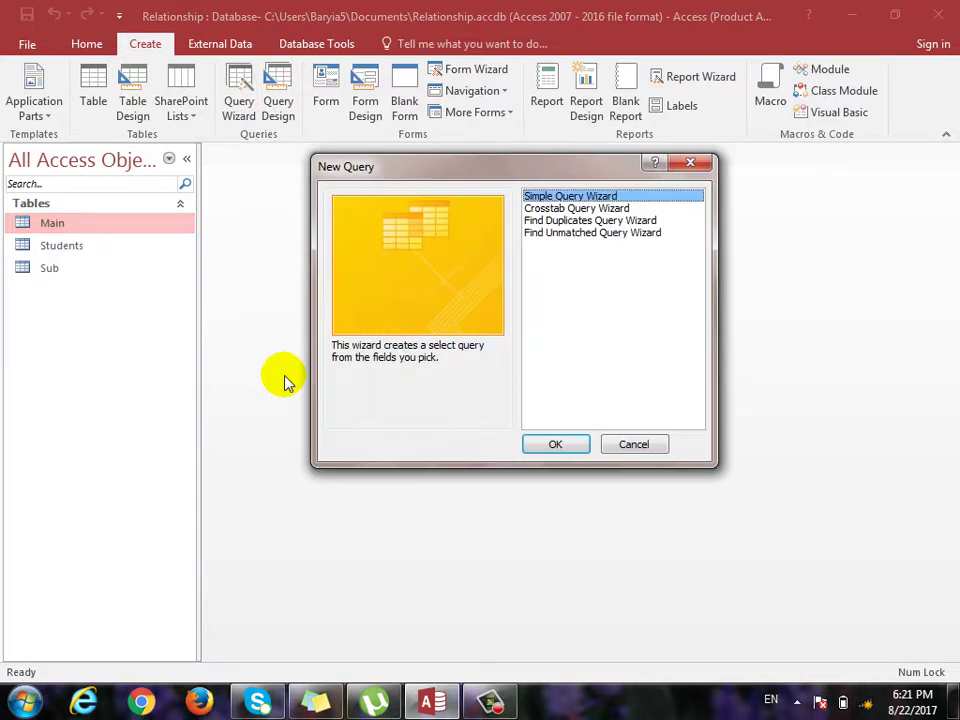
{"action": "left_click_drag", "start_coordinate": [570, 163], "coordinate": [558, 134]}
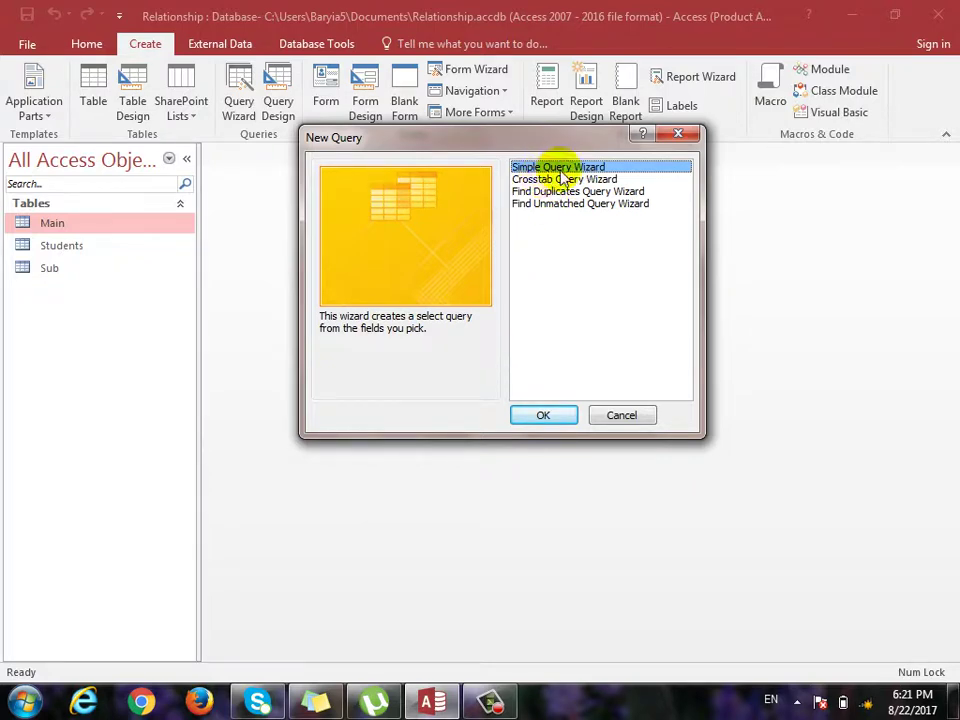
{"action": "left_click", "coordinate": [551, 418]}
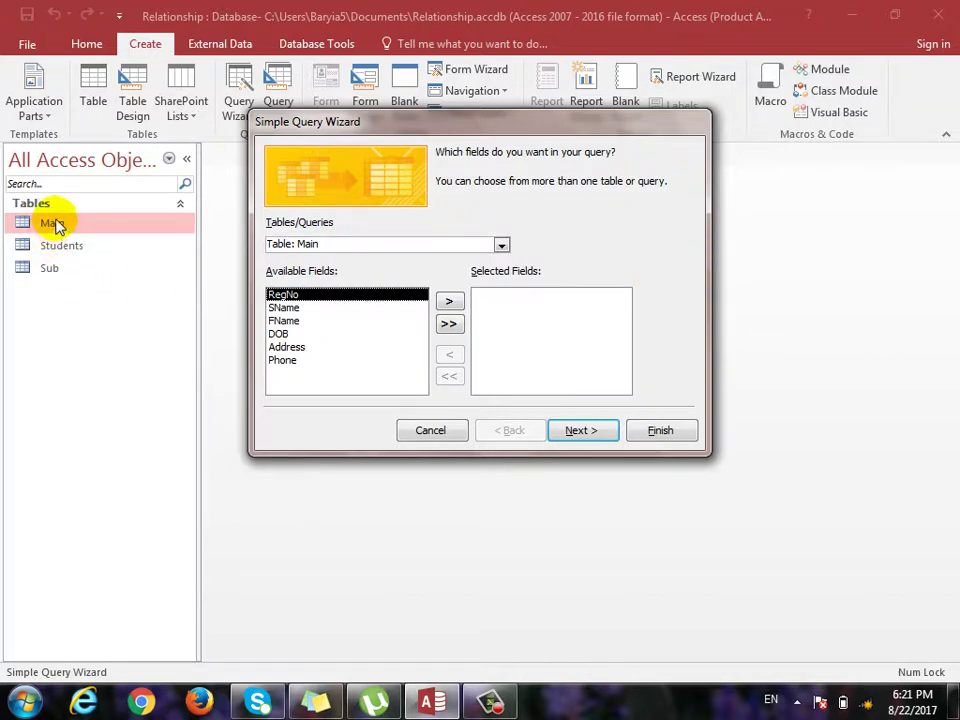
Base the wizard query on Students, adding sName, Program and Fee, then all remaining fields.
{"action": "left_click", "coordinate": [501, 245]}
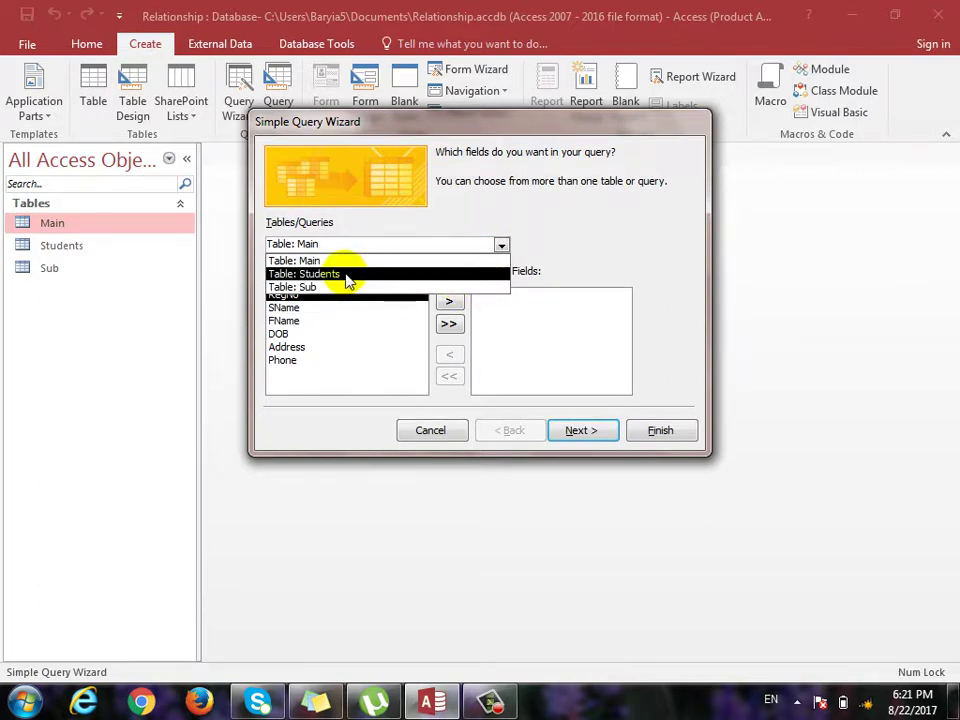
{"action": "left_click", "coordinate": [347, 275]}
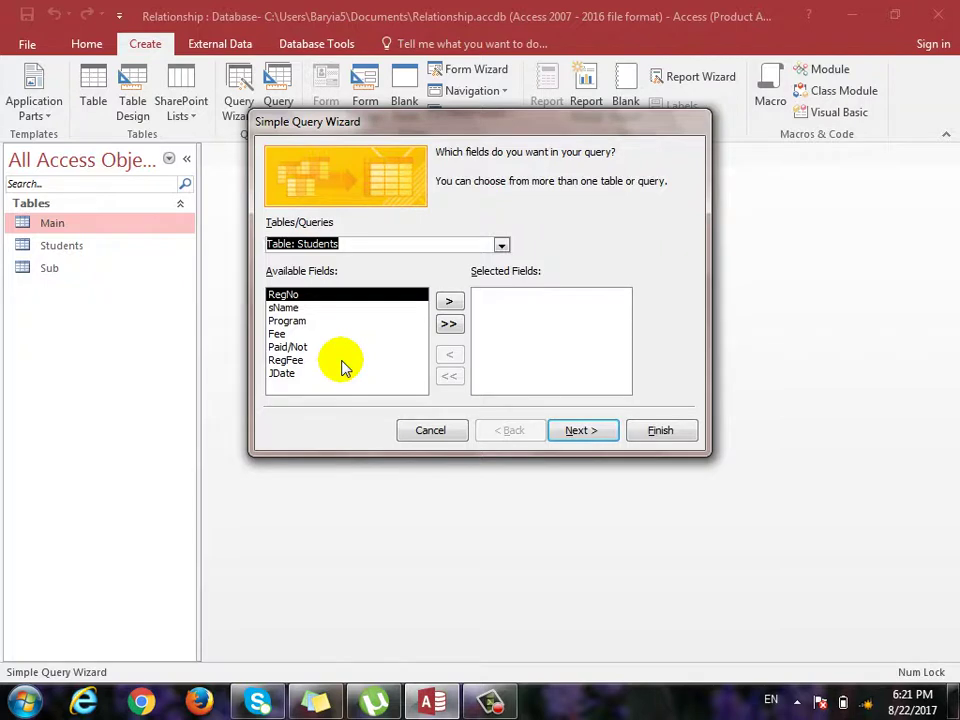
{"action": "left_click", "coordinate": [448, 324]}
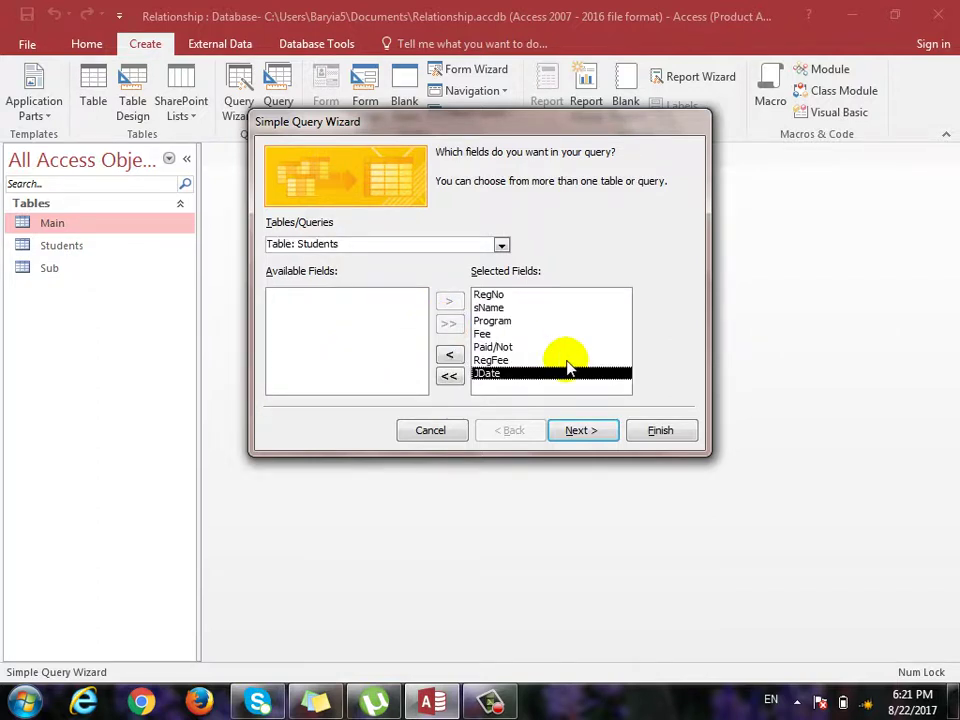
{"action": "left_click", "coordinate": [452, 381]}
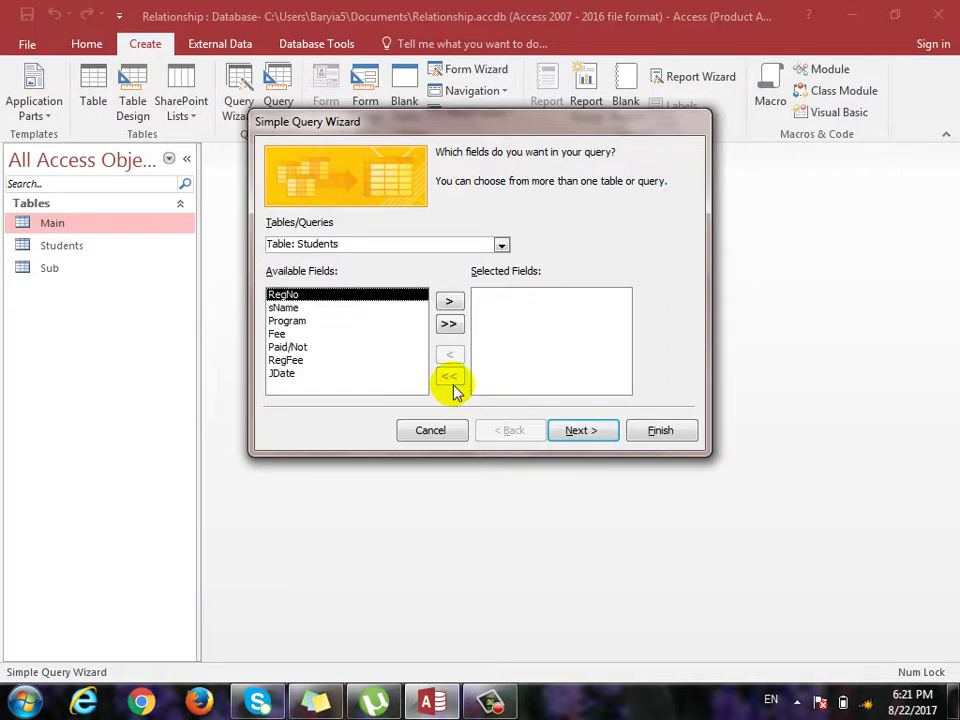
{"action": "left_click", "coordinate": [300, 308]}
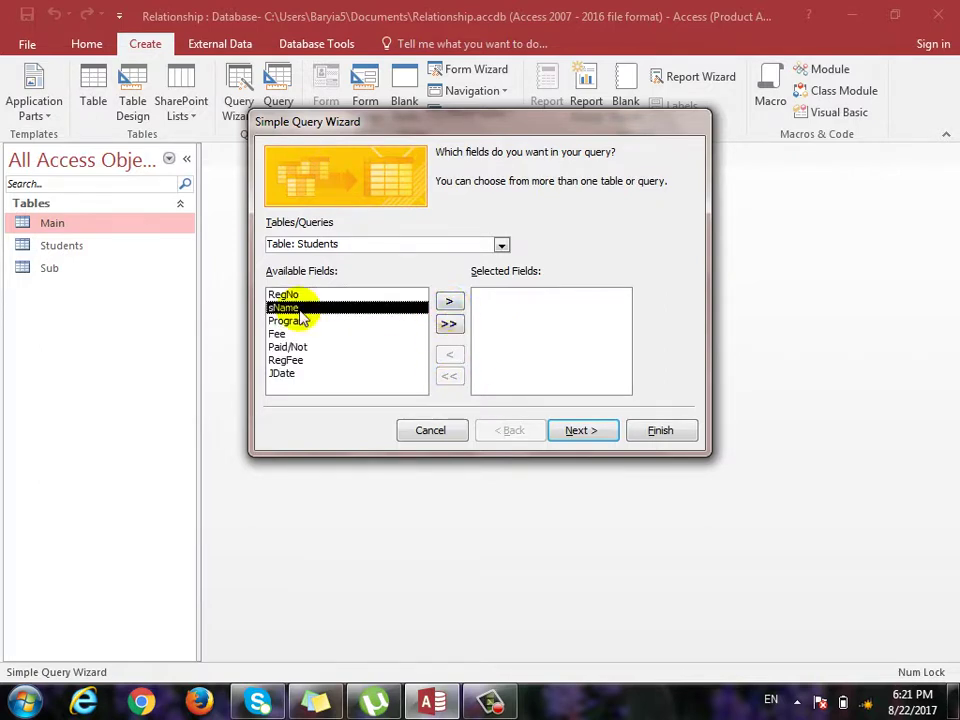
{"action": "left_click", "coordinate": [448, 301]}
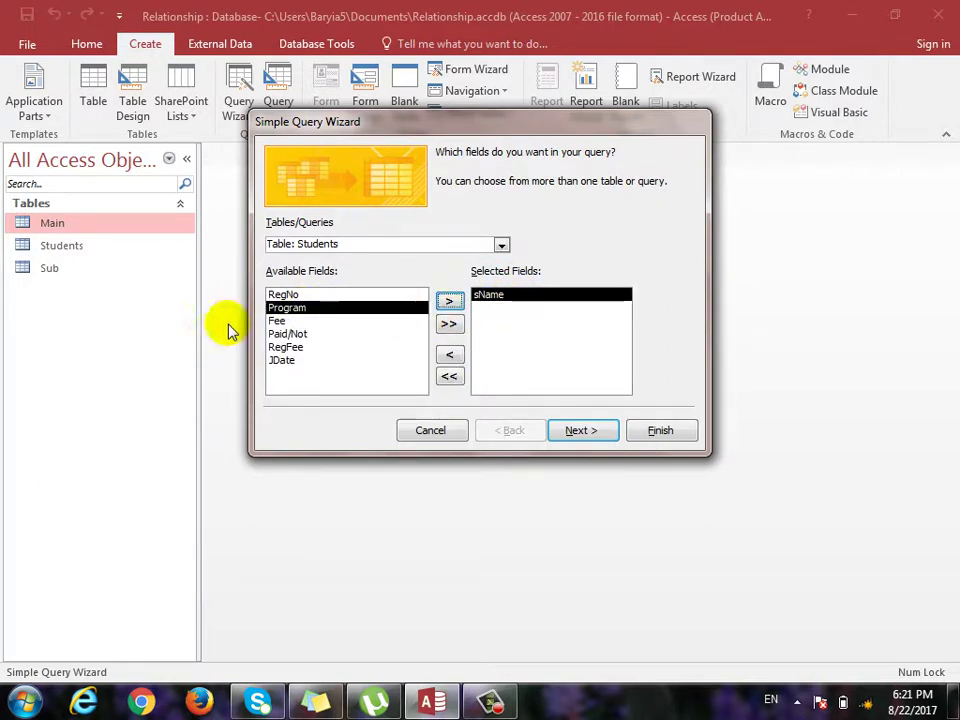
{"action": "left_click", "coordinate": [452, 302]}
{"action": "left_click", "coordinate": [454, 303]}
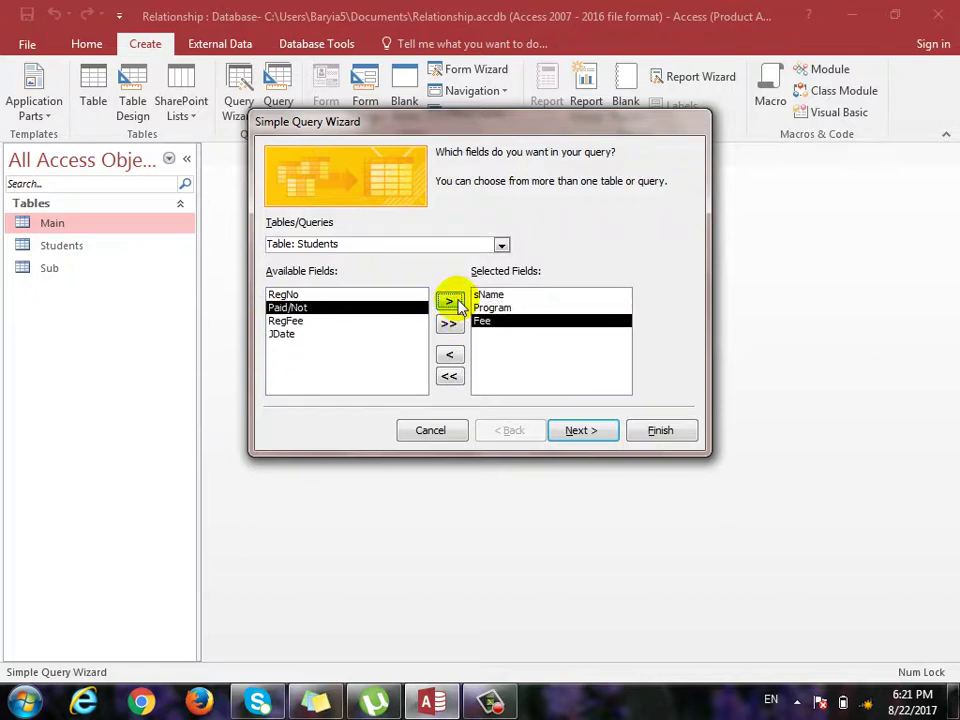
{"action": "left_click", "coordinate": [452, 322]}
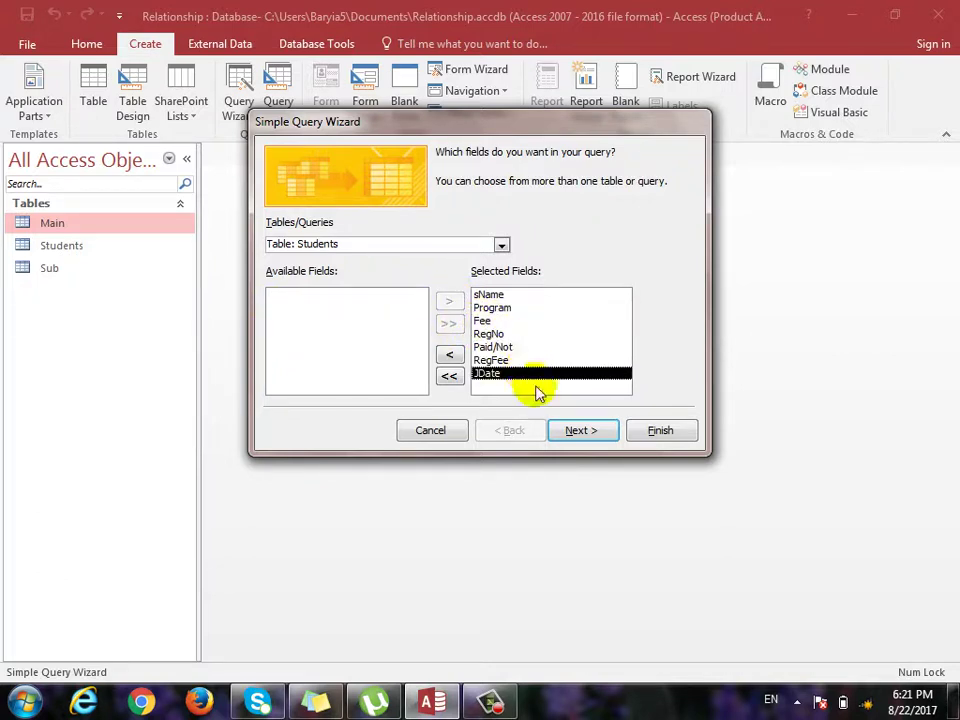
{"action": "left_click", "coordinate": [574, 432]}
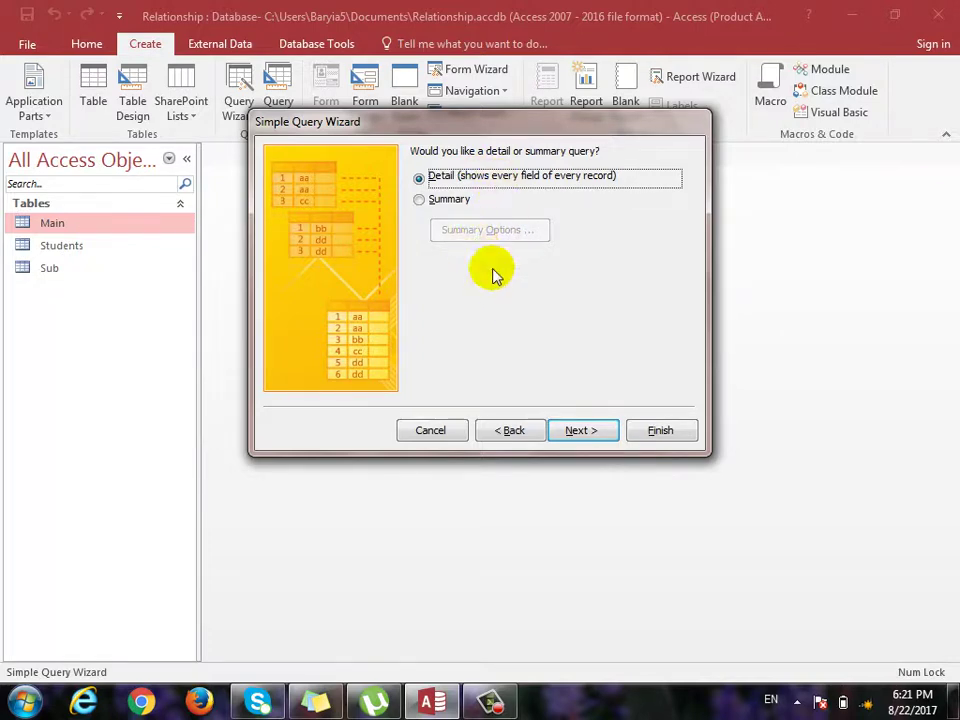
Finish the Query Wizard with the title Students Query, opening all eight student records.
{"action": "left_click", "coordinate": [583, 430]}
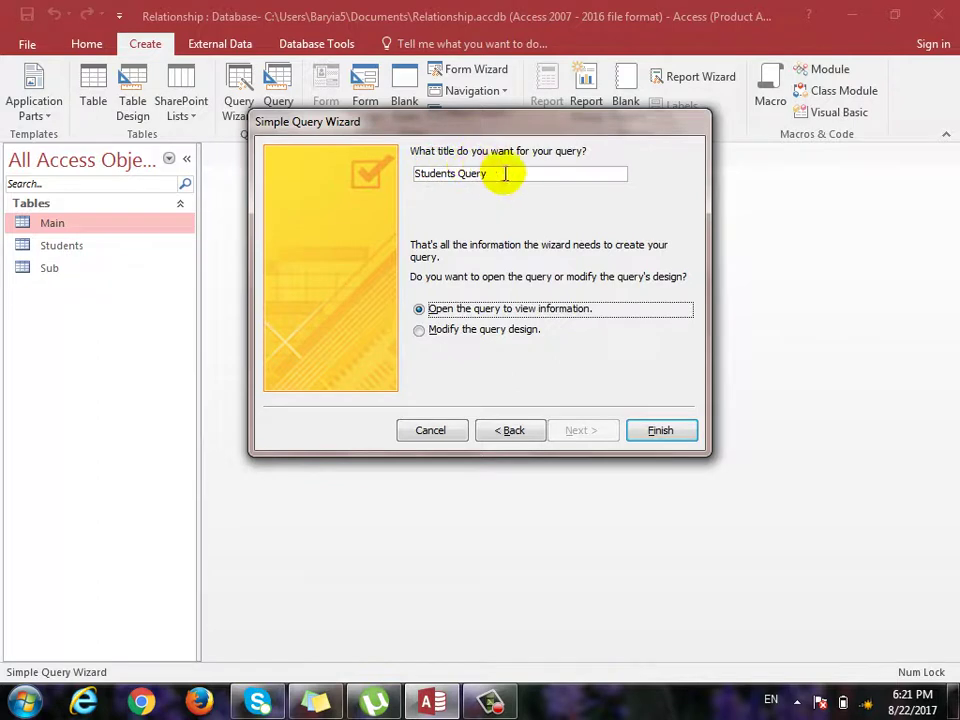
{"action": "left_click_drag", "start_coordinate": [516, 171], "coordinate": [332, 176]}
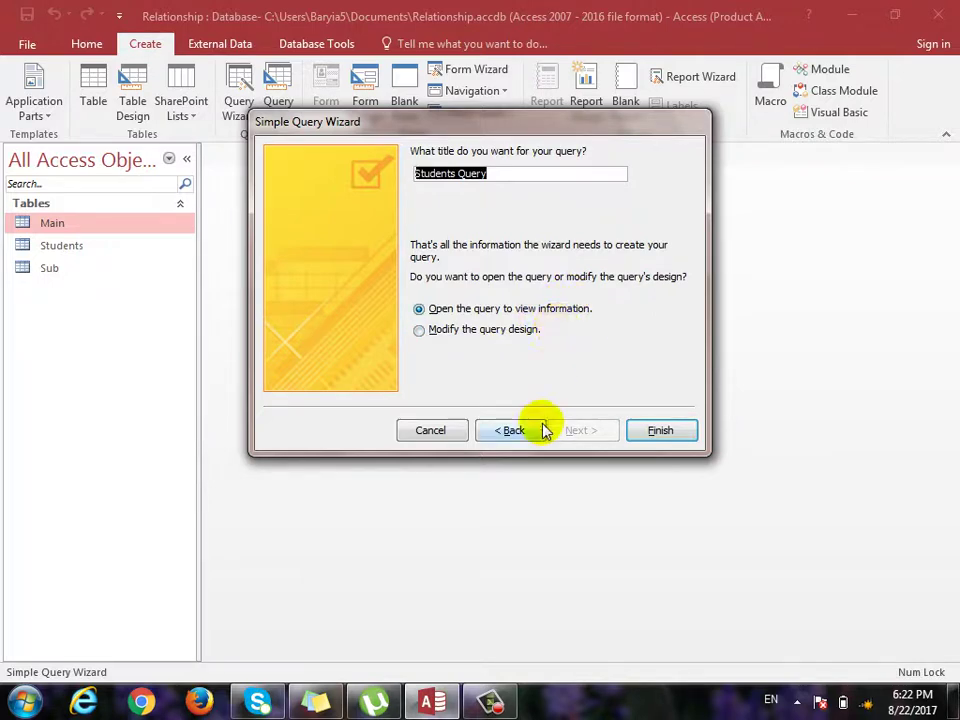
{"action": "left_click", "coordinate": [659, 433]}
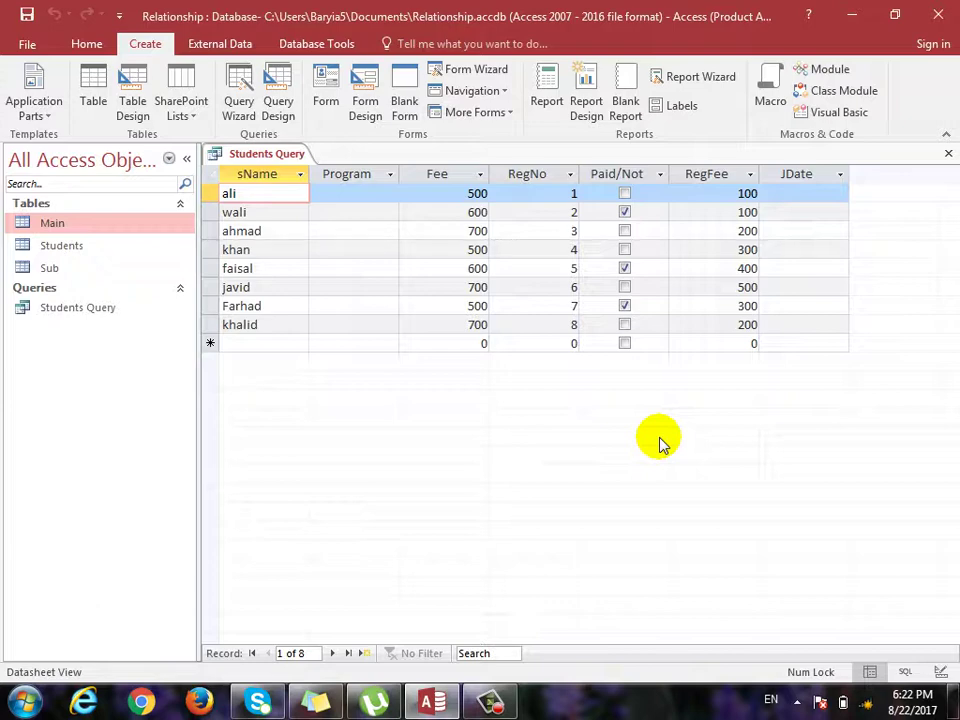
Add a ninth Students record with RegNo 9, the student's name and Fee 500, then close the table.
{"action": "left_click", "coordinate": [272, 324]}
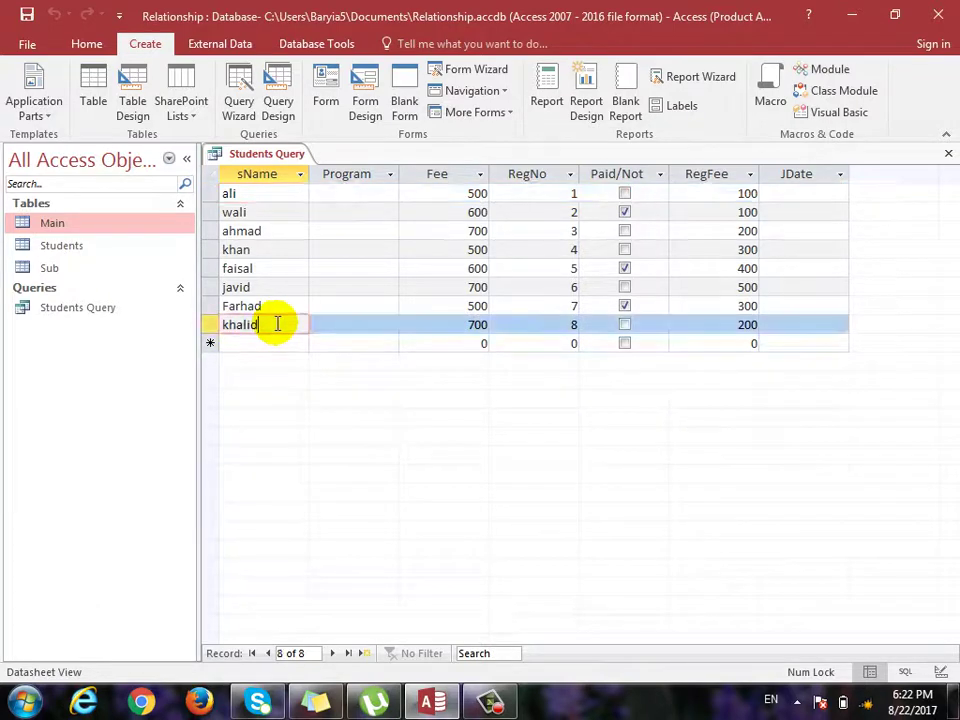
{"action": "left_click", "coordinate": [948, 153]}
{"action": "double_click", "coordinate": [51, 244]}
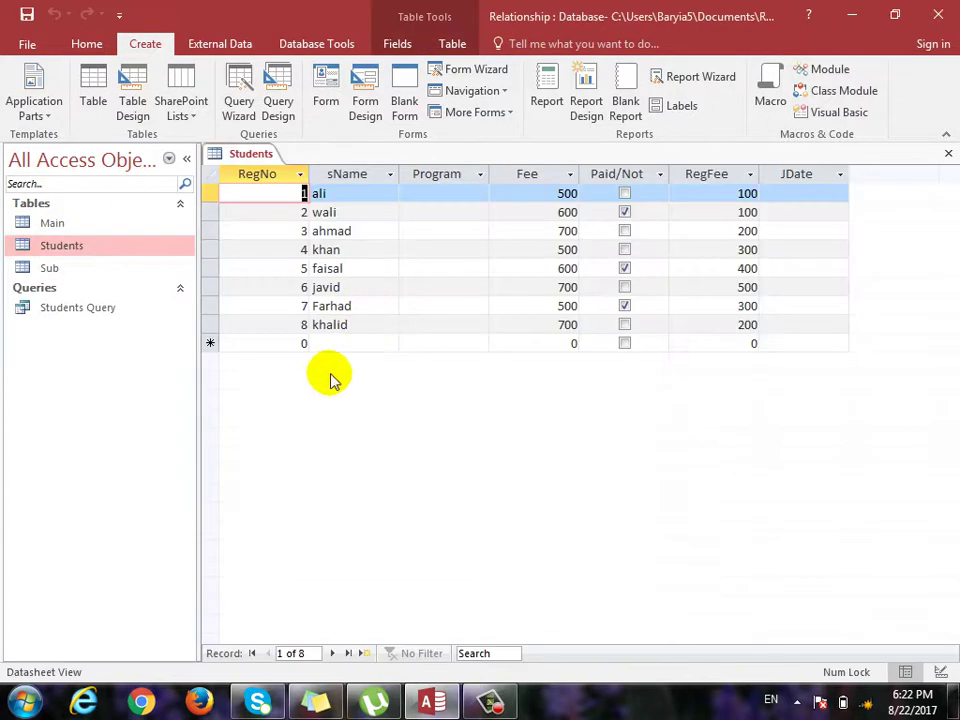
{"action": "left_click", "coordinate": [292, 346]}
{"action": "type", "text": "9"}
{"action": "key", "text": "Tab"}
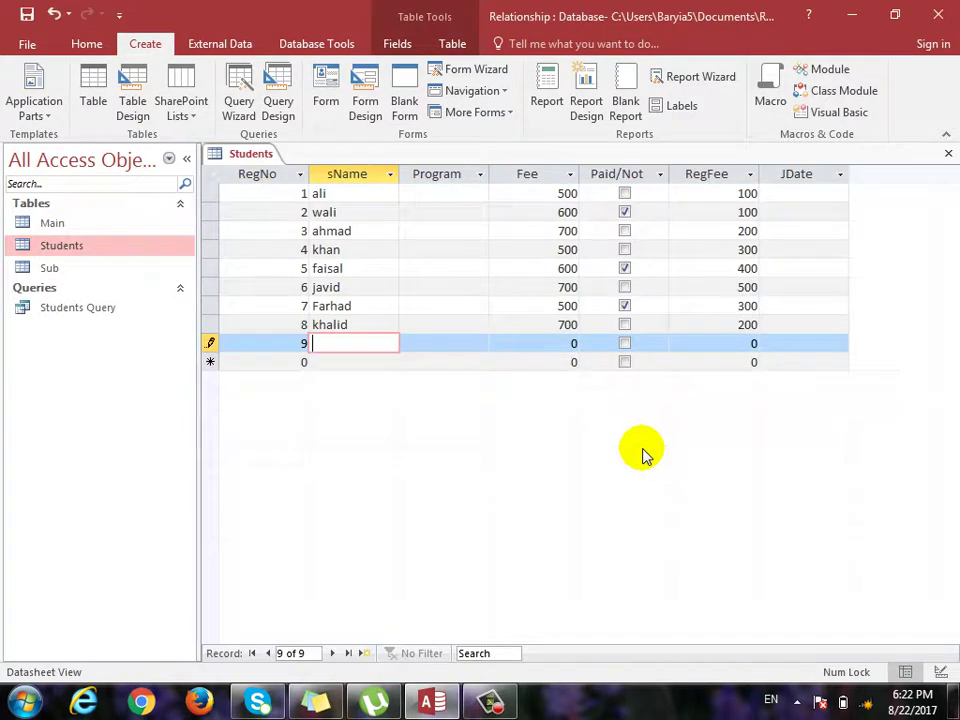
{"action": "type", "text": "Faisal"}
{"action": "key", "text": "Tab"}
{"action": "key", "text": "Tab"}
{"action": "type", "text": "500"}
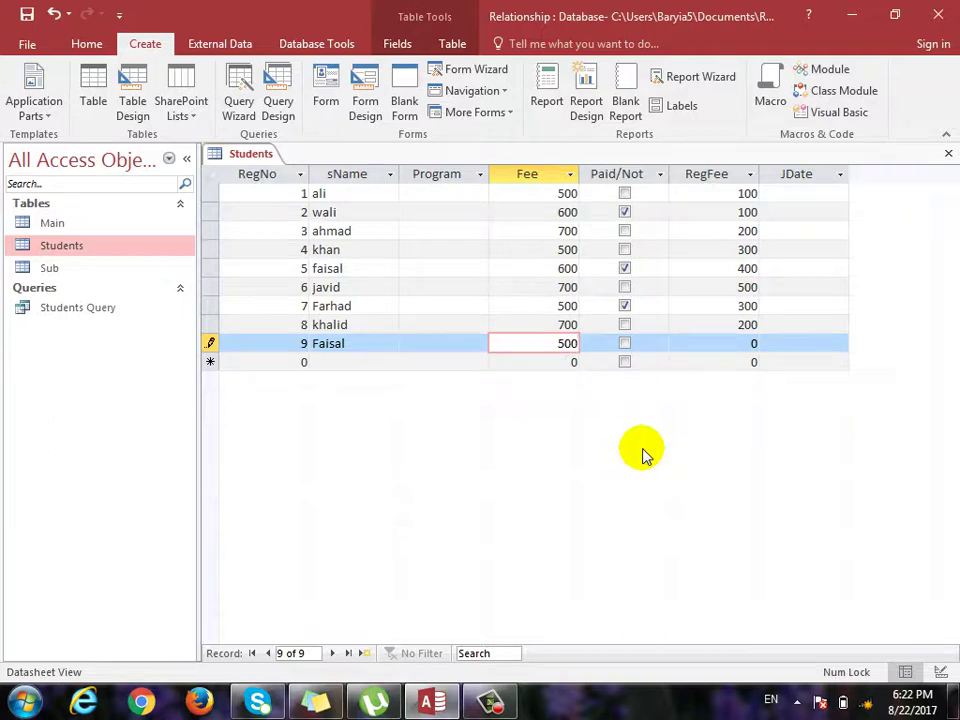
{"action": "left_click", "coordinate": [948, 155]}
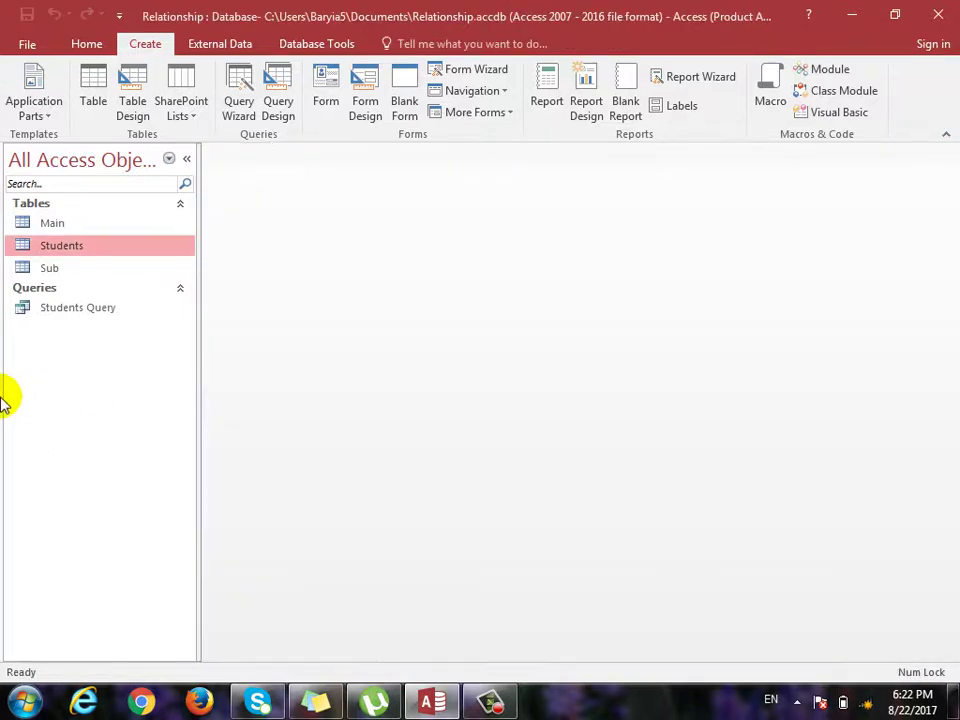
{"action": "double_click", "coordinate": [71, 306]}
Select the new RegNo 9 record with fee 500 in the reopened Students Query results.
{"action": "left_click", "coordinate": [279, 346]}
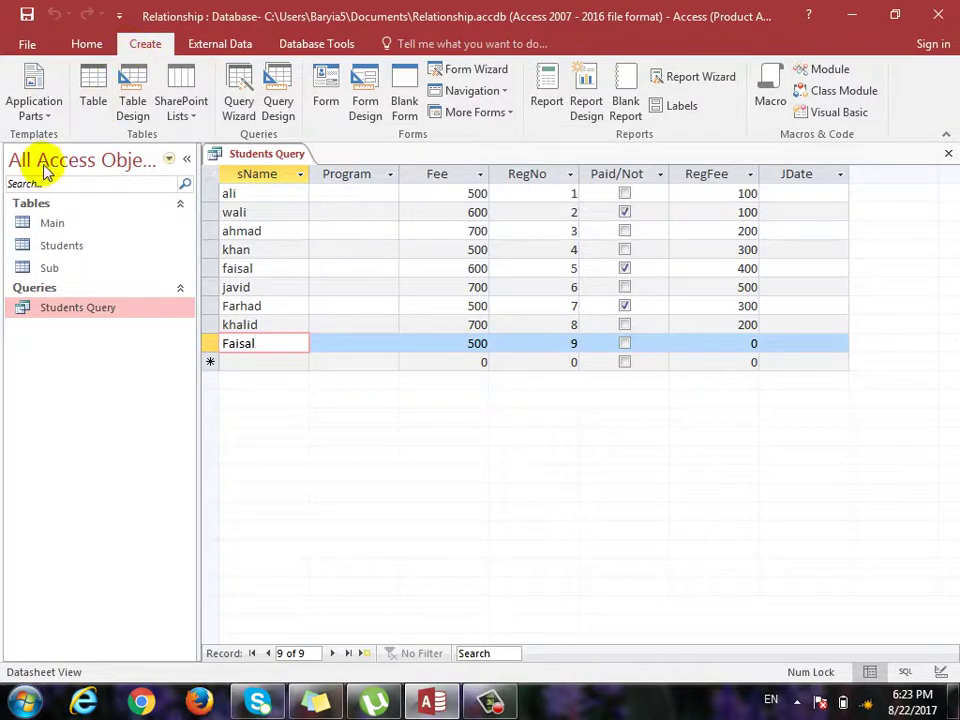
{"action": "left_click", "coordinate": [86, 47]}
In Design view, untick Show for sName and Program and preview the datasheet without them.
{"action": "left_click", "coordinate": [24, 90]}
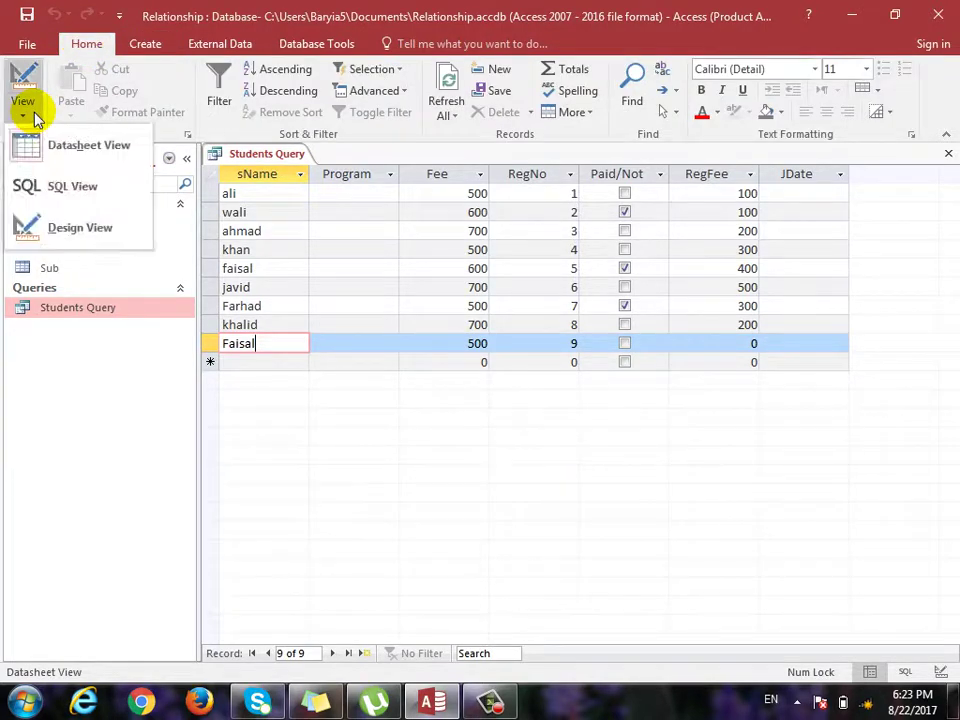
{"action": "left_click", "coordinate": [90, 225]}
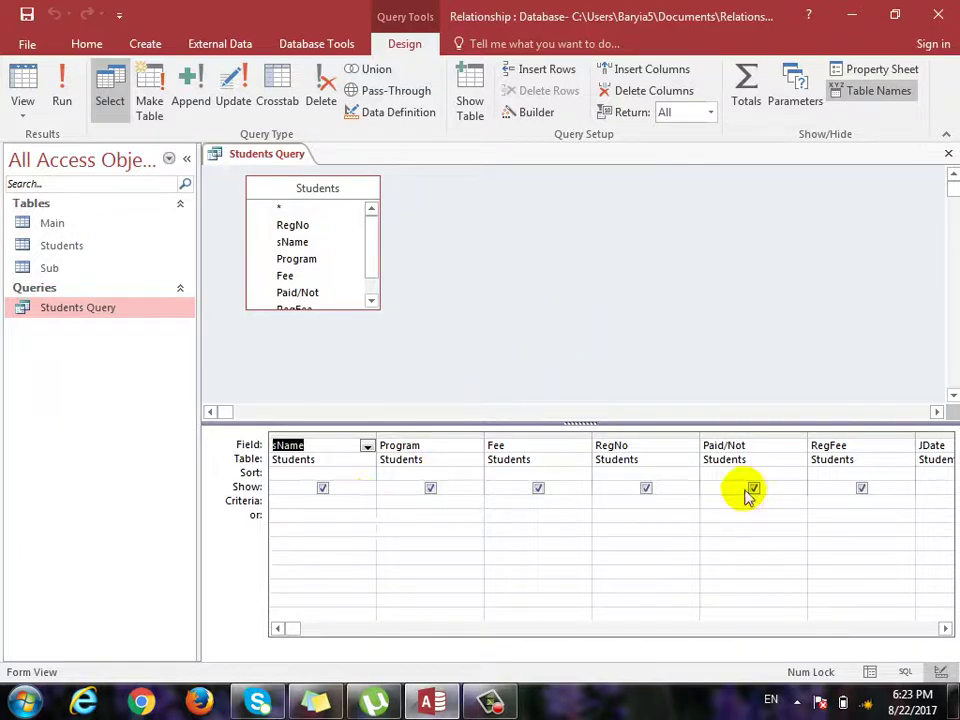
{"action": "left_click", "coordinate": [322, 488]}
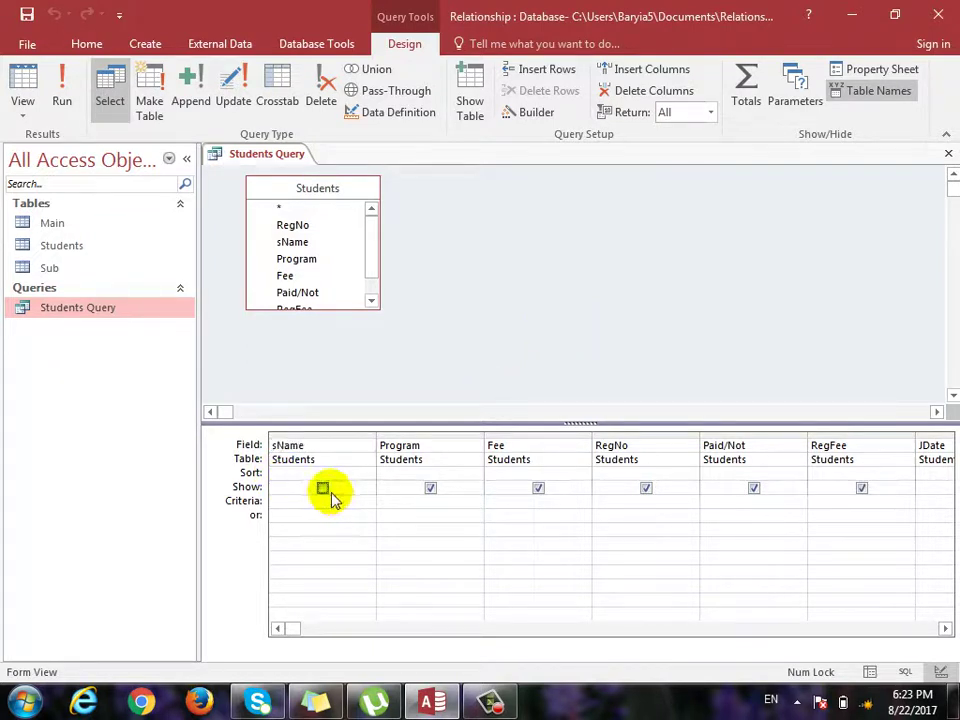
{"action": "left_click", "coordinate": [430, 488]}
{"action": "left_click", "coordinate": [22, 108]}
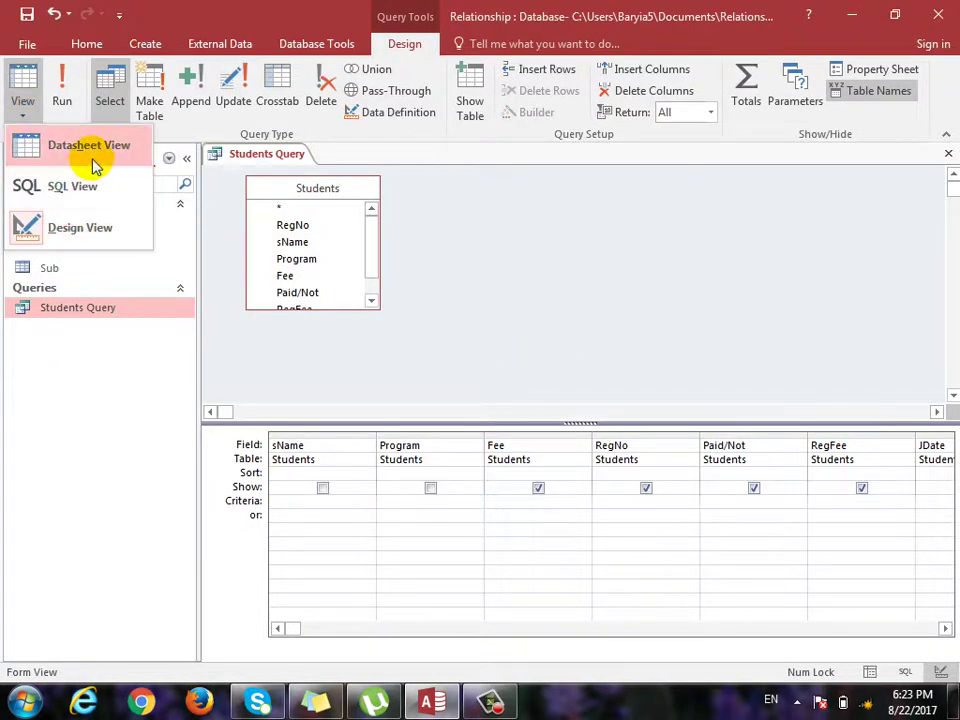
{"action": "left_click", "coordinate": [94, 165]}
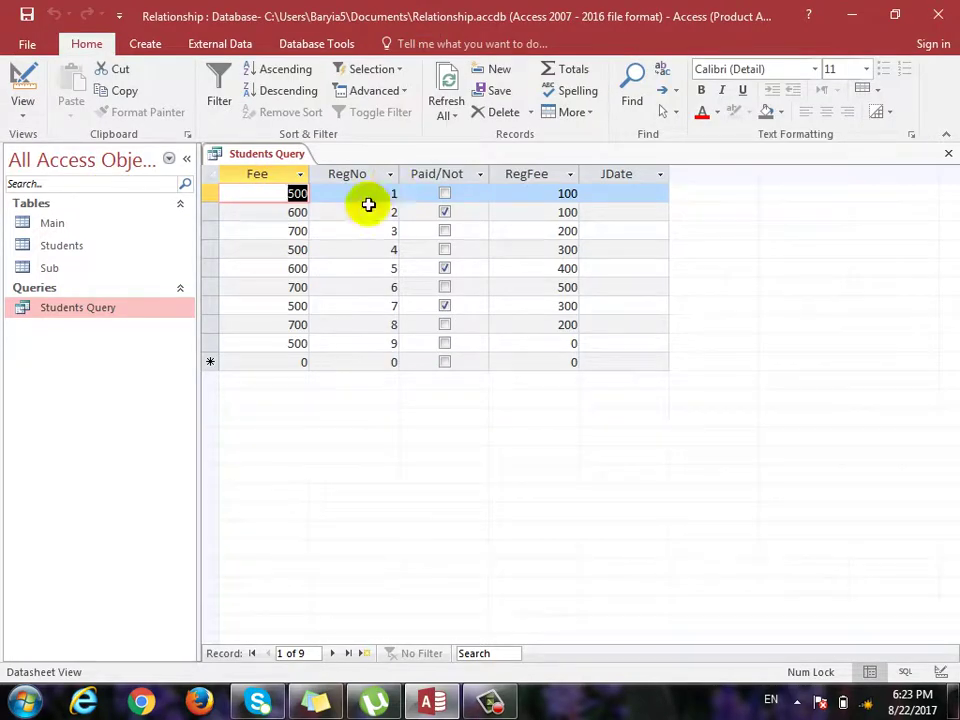
Re-tick Show for Program, check the datasheet again, and return to Design view.
{"action": "left_click", "coordinate": [22, 108]}
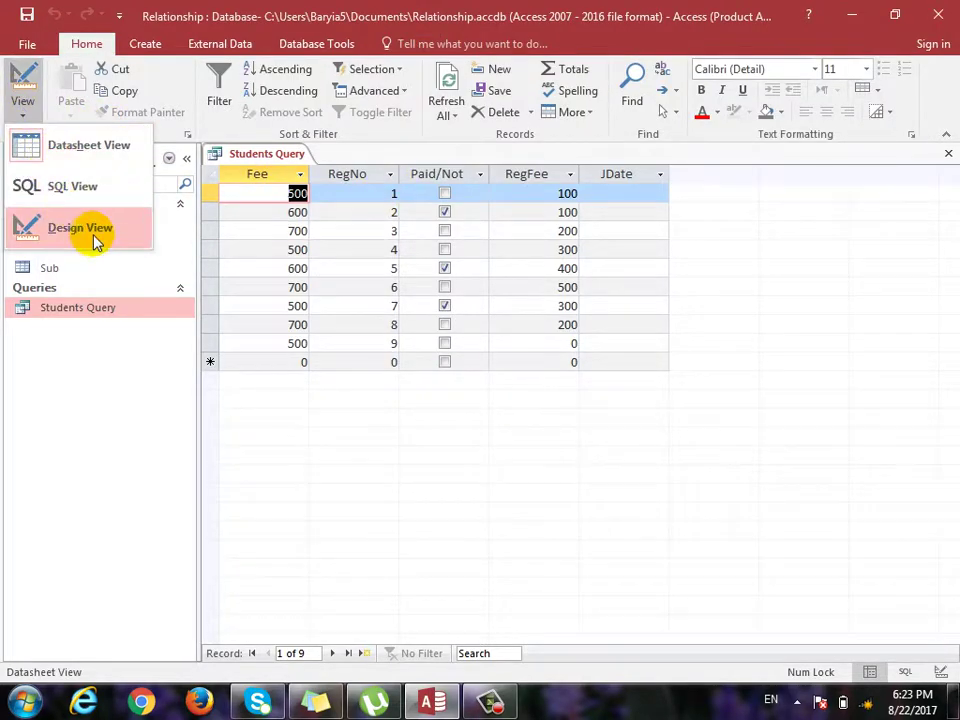
{"action": "left_click", "coordinate": [94, 236]}
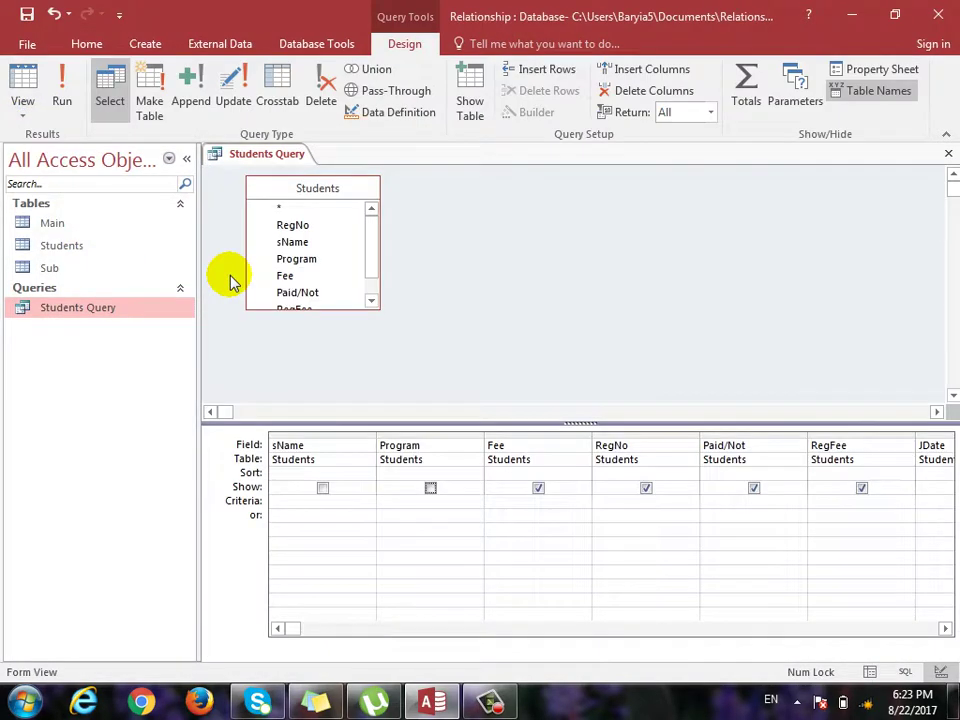
{"action": "left_click", "coordinate": [430, 488]}
{"action": "left_click", "coordinate": [23, 115]}
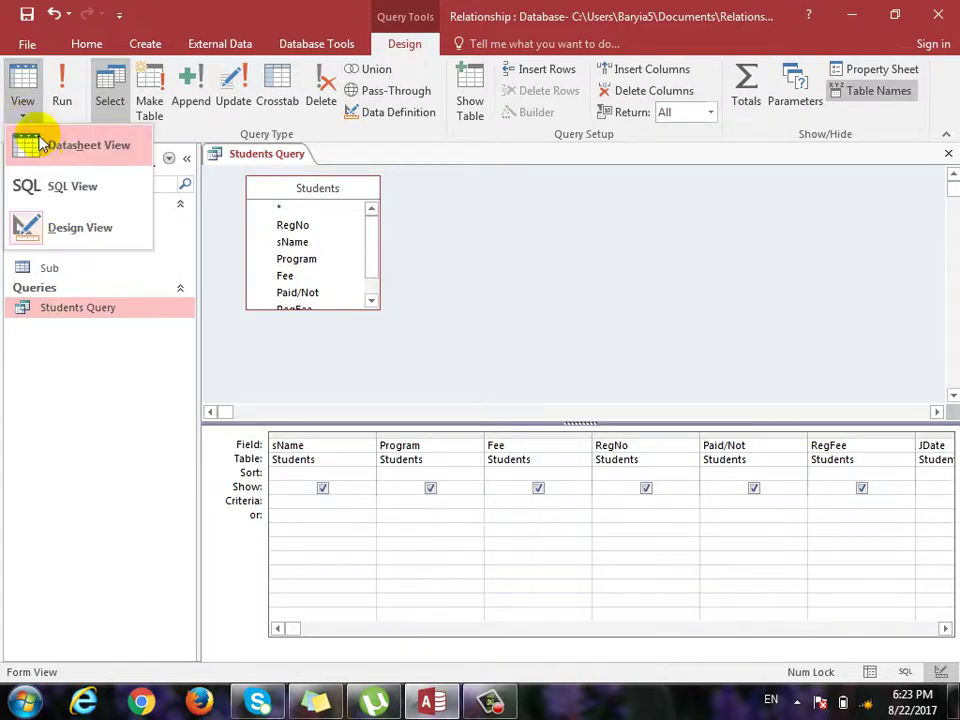
{"action": "left_click", "coordinate": [30, 145]}
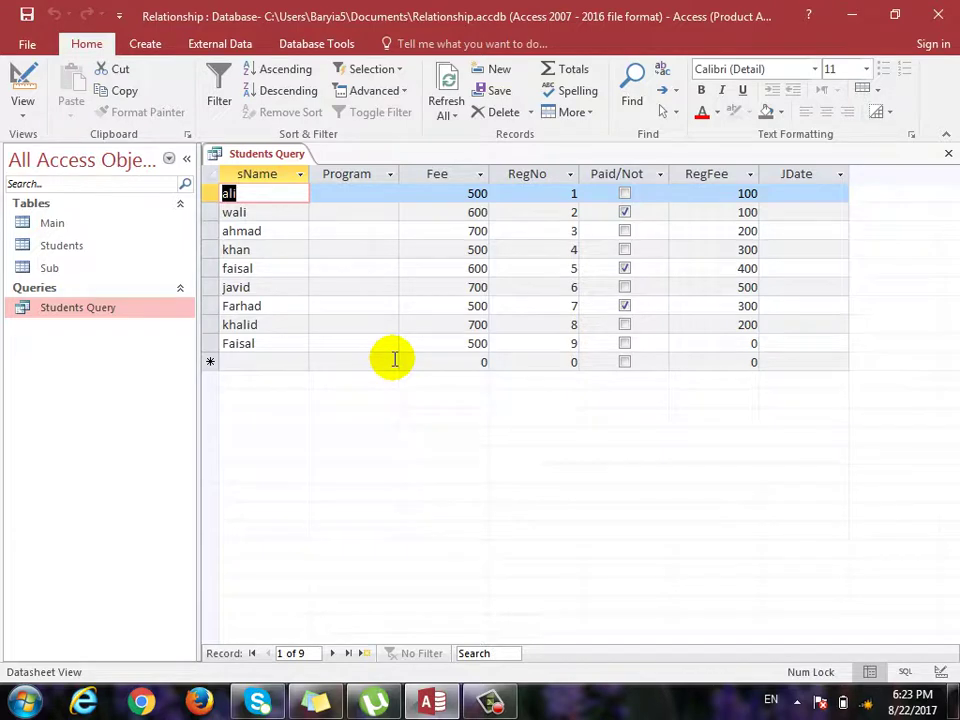
{"action": "left_click", "coordinate": [25, 118]}
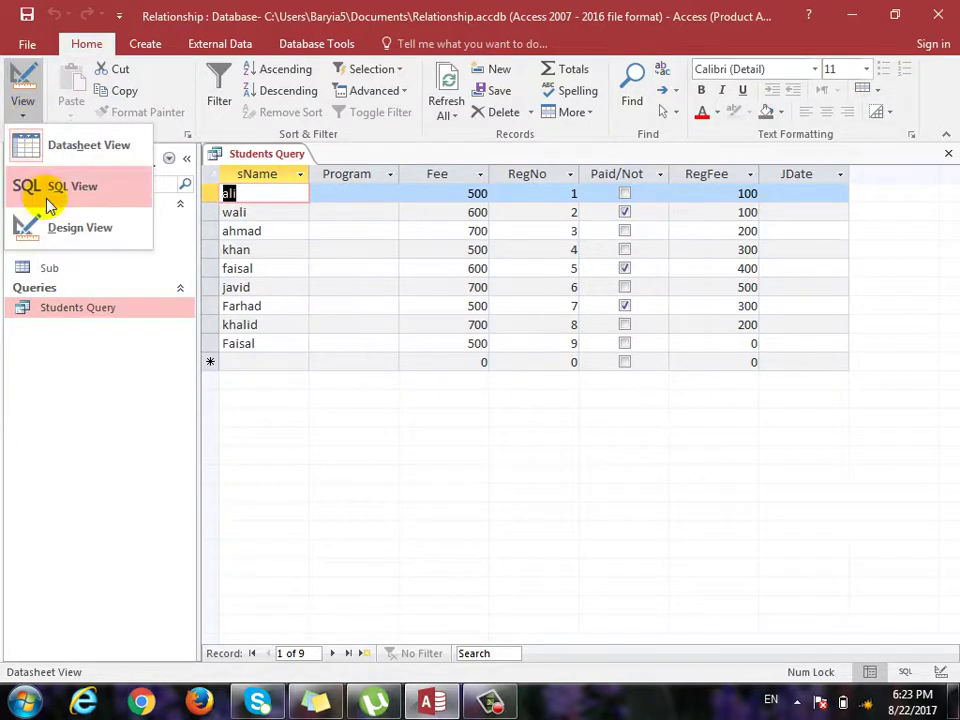
{"action": "left_click", "coordinate": [50, 225]}
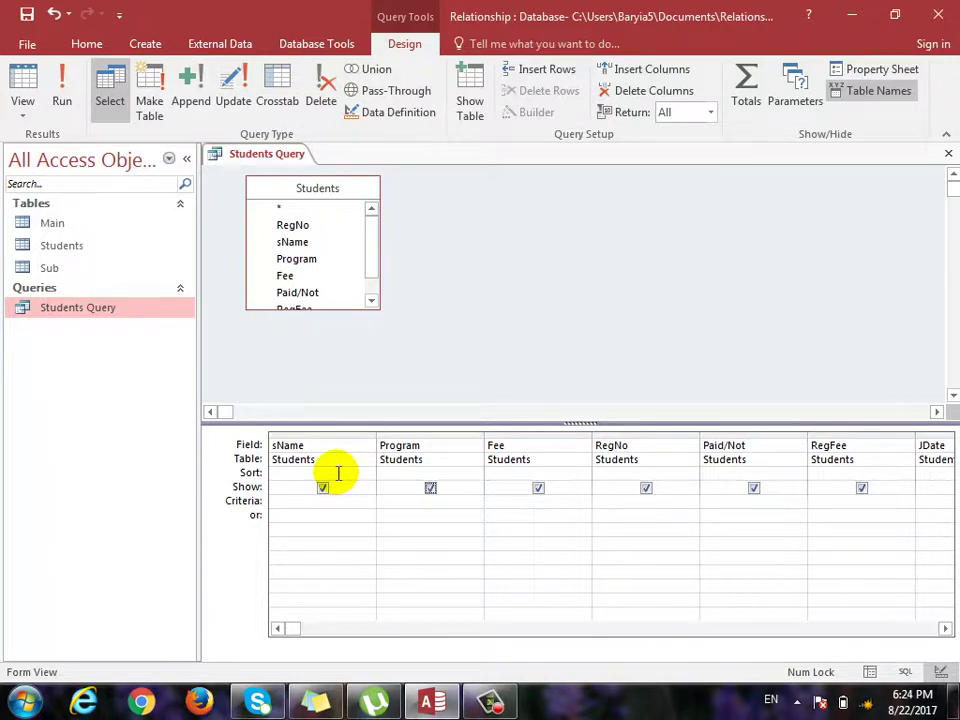
{"action": "left_click", "coordinate": [339, 472]}
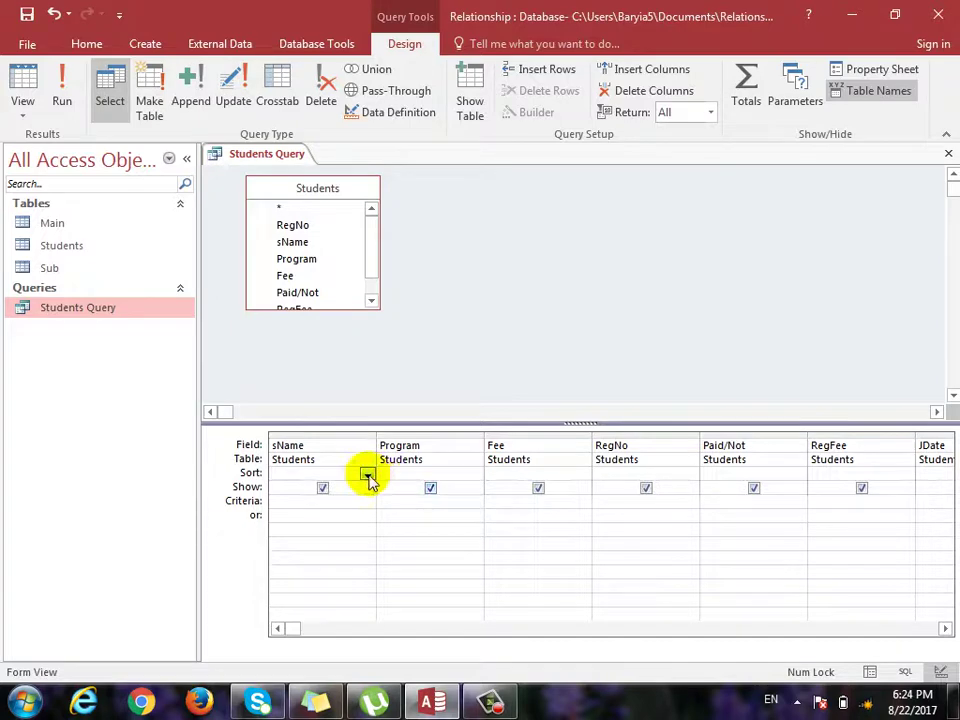
{"action": "left_click", "coordinate": [367, 475]}
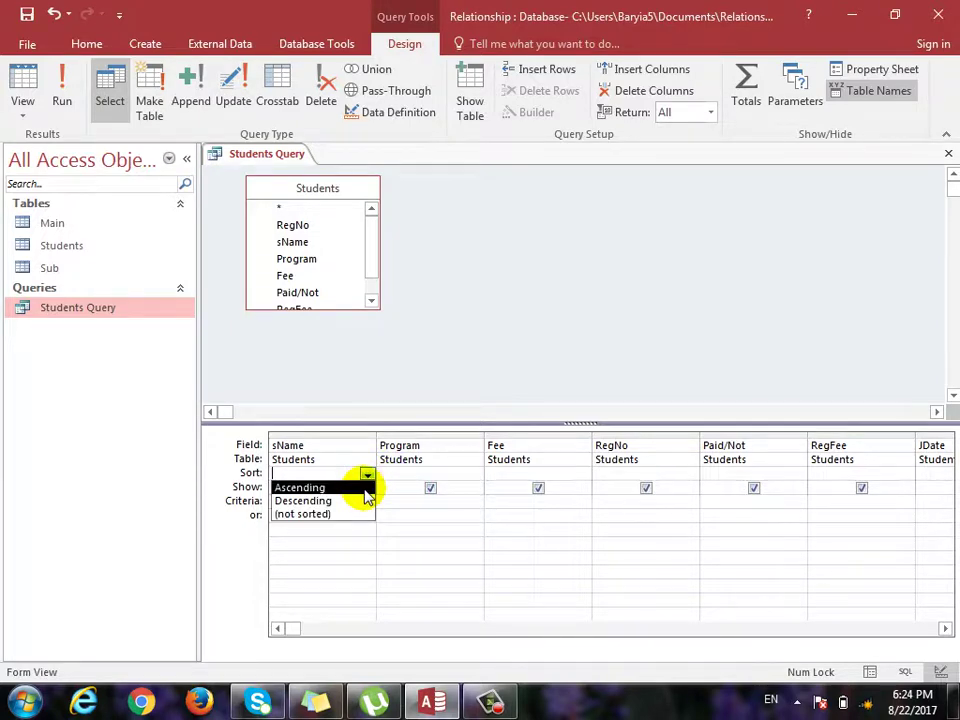
{"action": "left_click", "coordinate": [365, 489]}
{"action": "left_click", "coordinate": [22, 112]}
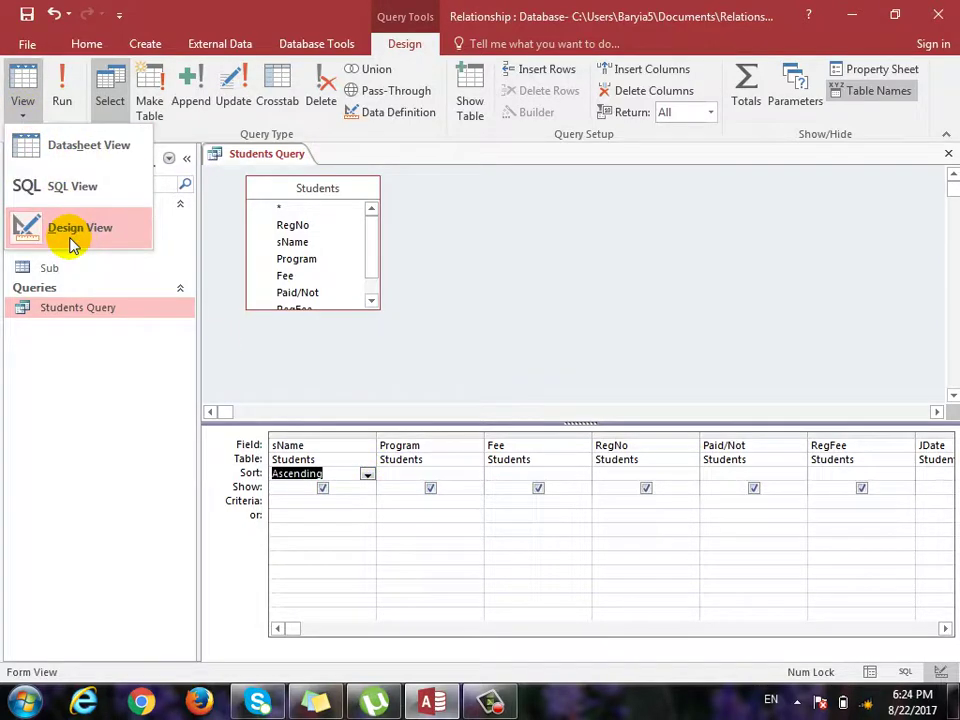
{"action": "left_click", "coordinate": [90, 148]}
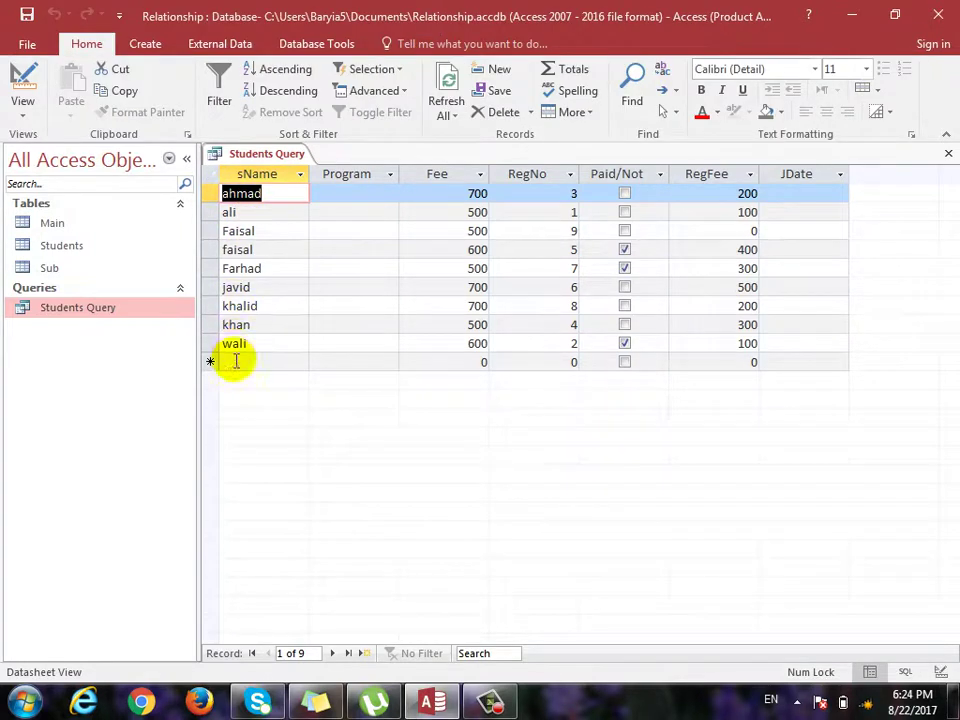
{"action": "left_click", "coordinate": [22, 110]}
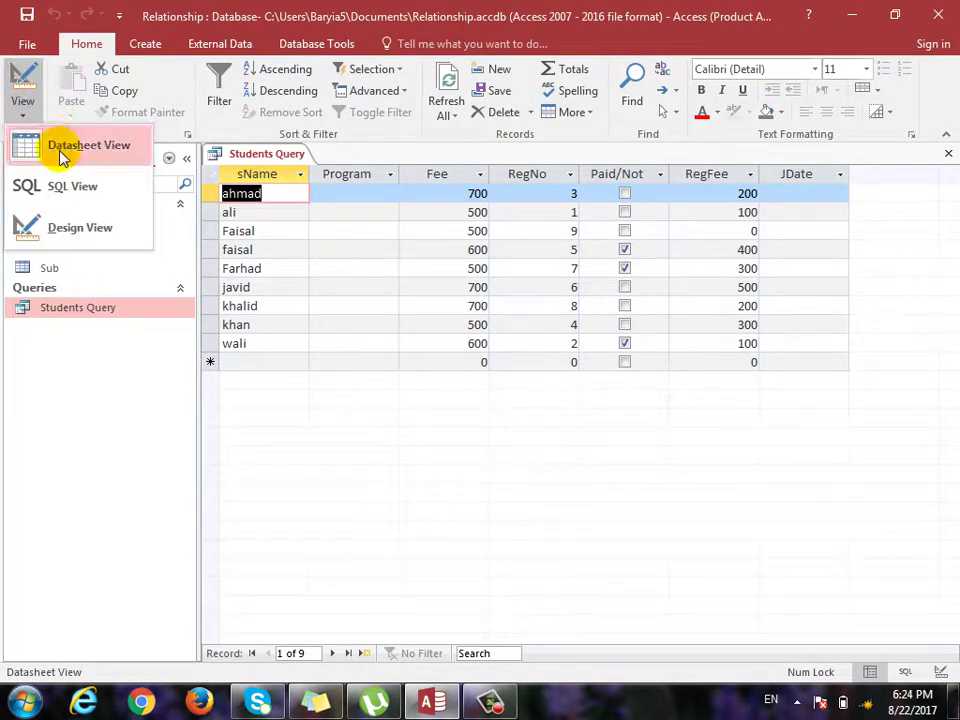
{"action": "left_click", "coordinate": [62, 158]}
{"action": "left_click", "coordinate": [22, 75]}
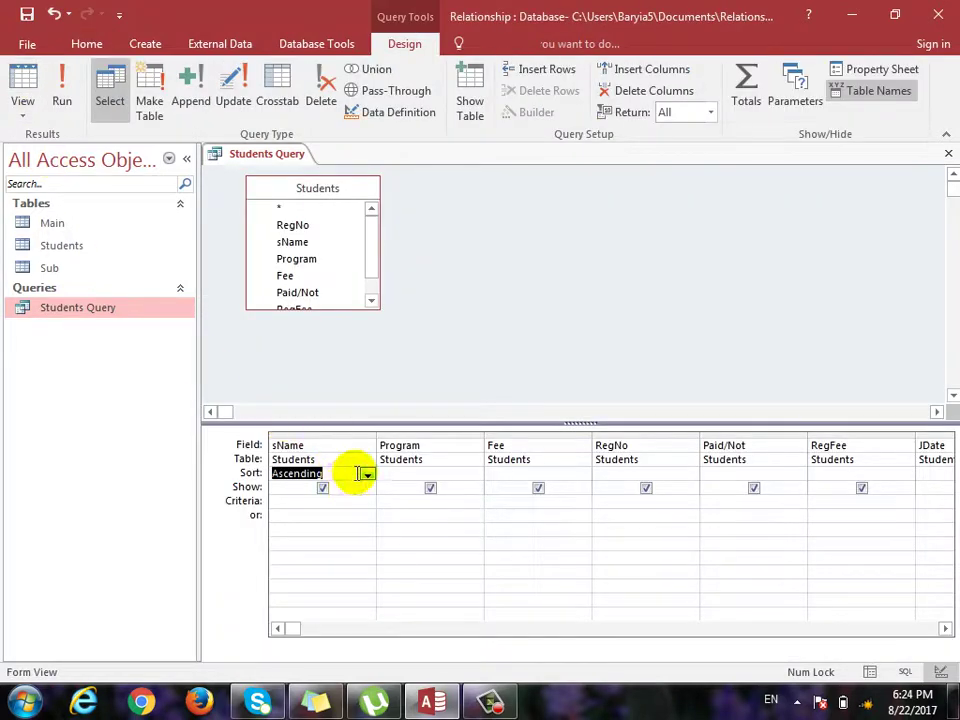
{"action": "left_click", "coordinate": [367, 474]}
{"action": "left_click", "coordinate": [362, 499]}
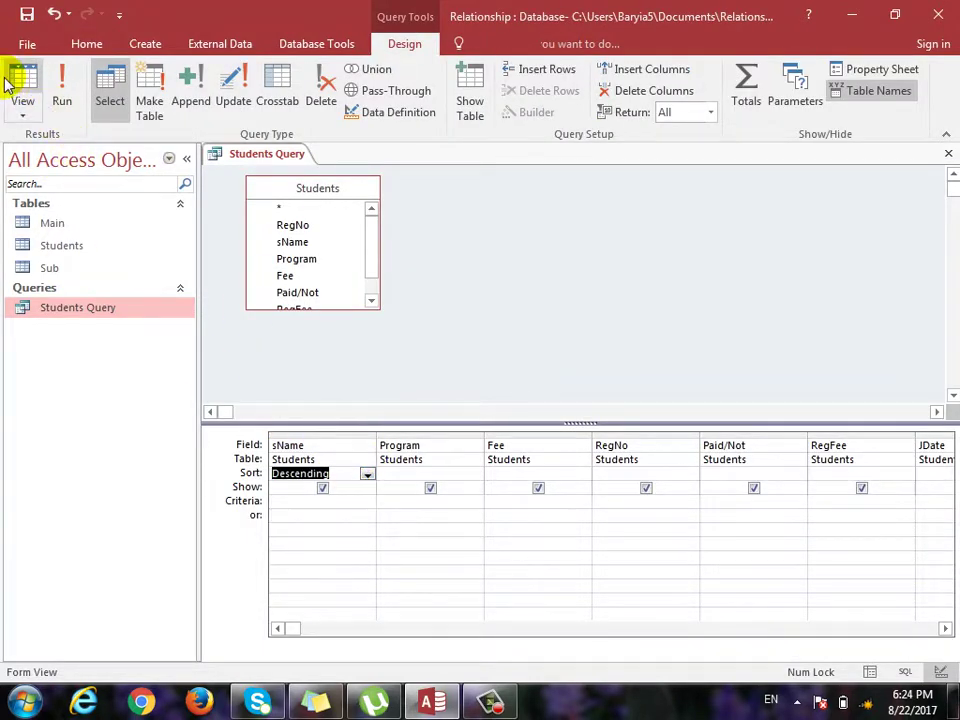
{"action": "left_click", "coordinate": [16, 78]}
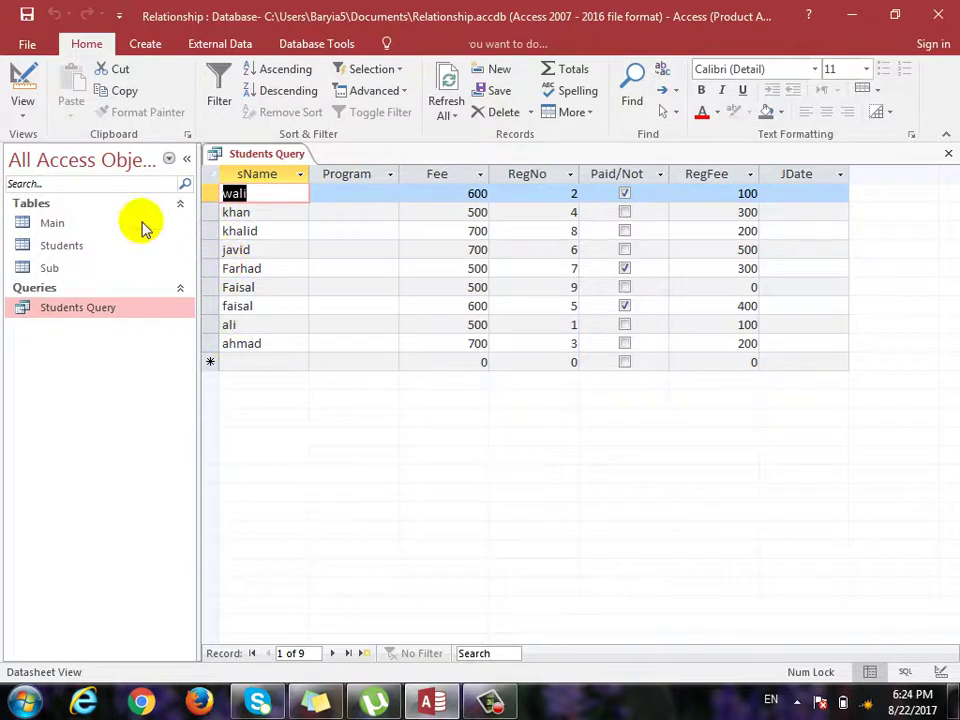
{"action": "left_click", "coordinate": [21, 78]}
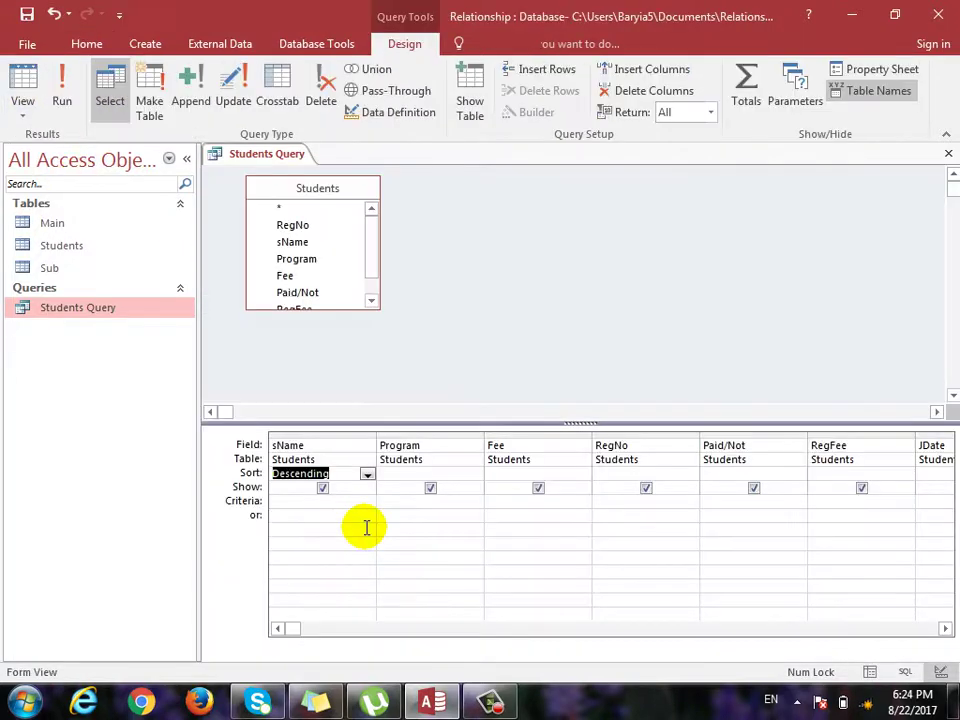
{"action": "left_click", "coordinate": [367, 474]}
{"action": "left_click", "coordinate": [362, 514]}
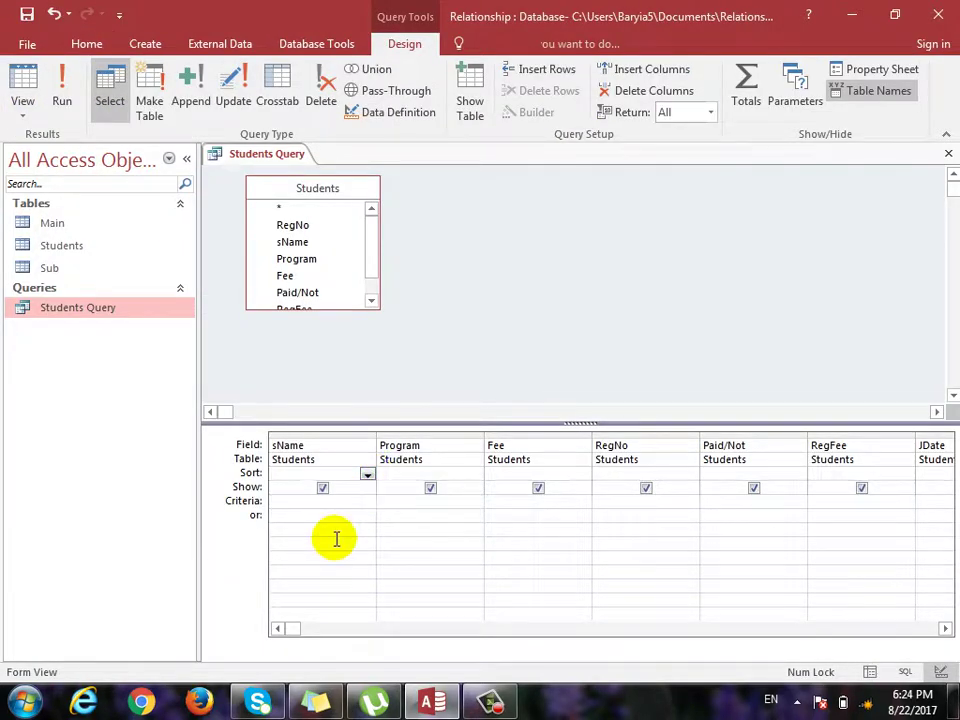
{"action": "left_click", "coordinate": [293, 500]}
{"action": "mouse_move", "coordinate": [432, 703]}
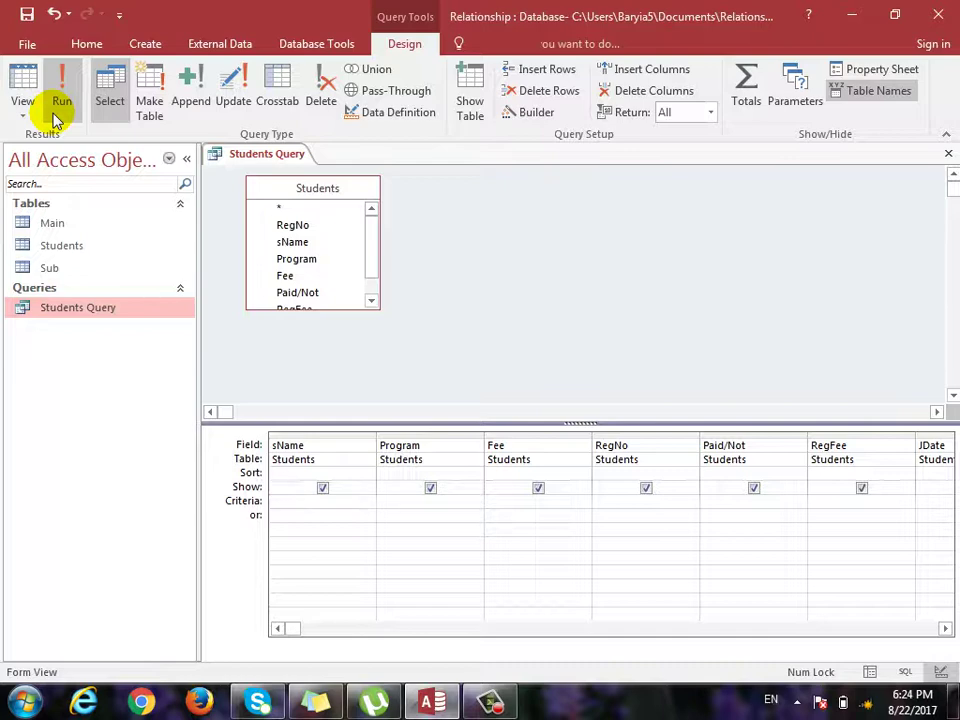
Filter the Program column on 'windows' and view the matching records.
{"action": "left_click", "coordinate": [58, 110]}
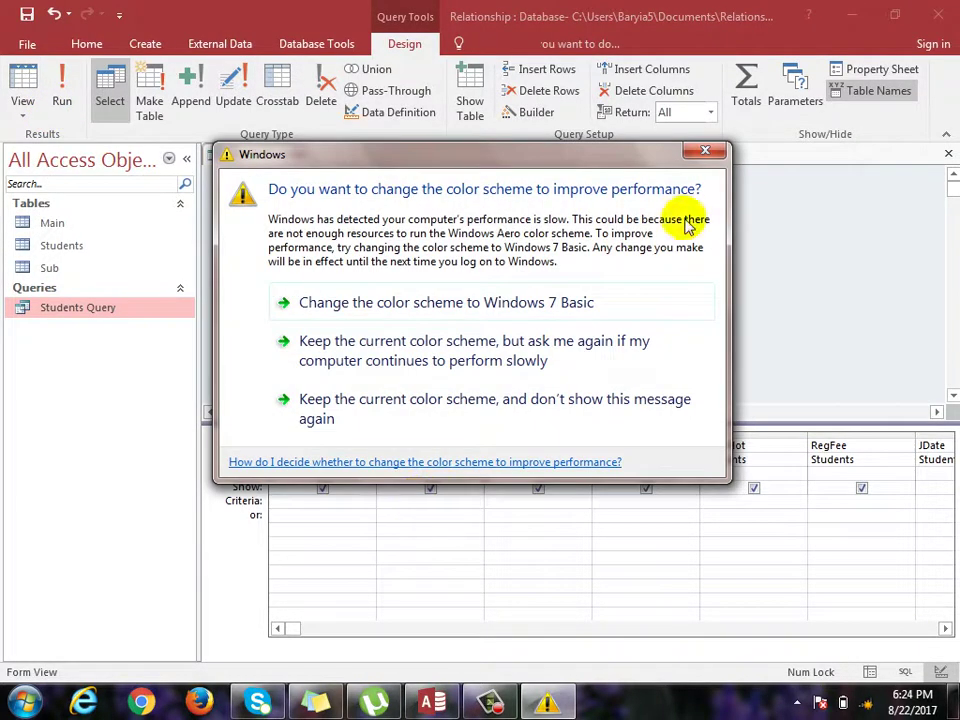
{"action": "left_click", "coordinate": [705, 150]}
{"action": "left_click", "coordinate": [465, 499]}
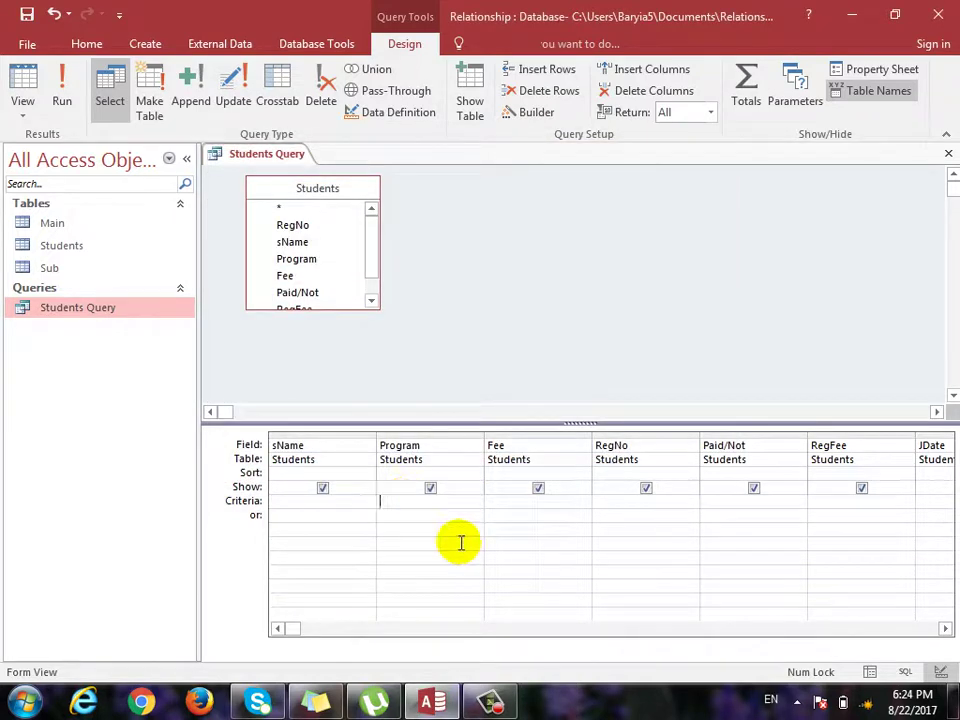
{"action": "type", "text": "winsow"}
{"action": "key", "text": "BackSpace"}
{"action": "key", "text": "BackSpace"}
{"action": "key", "text": "BackSpace"}
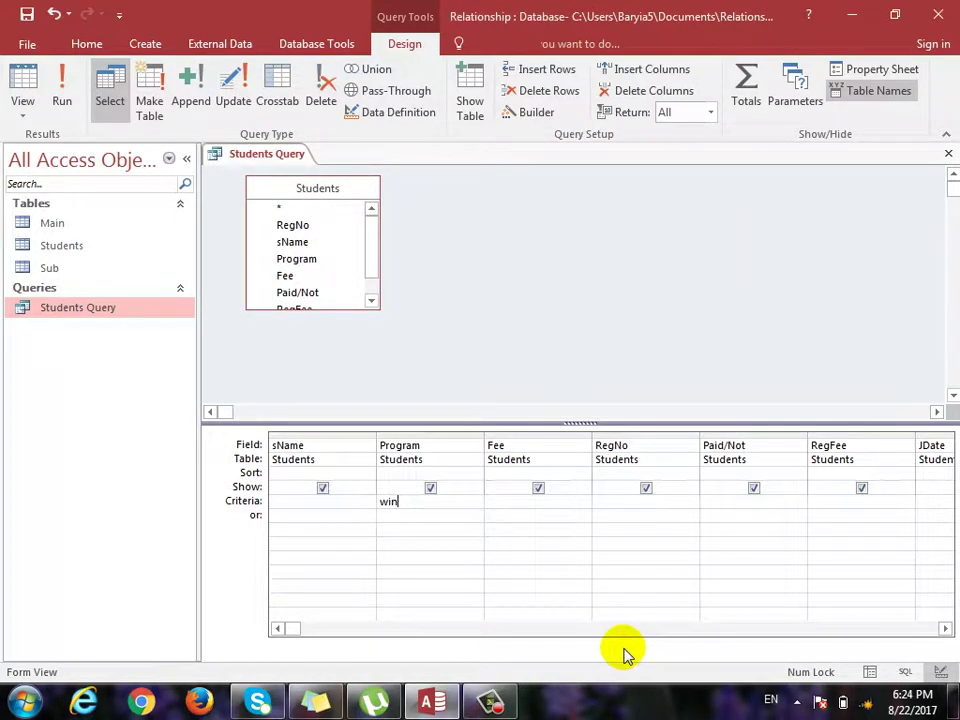
{"action": "type", "text": "dows"}
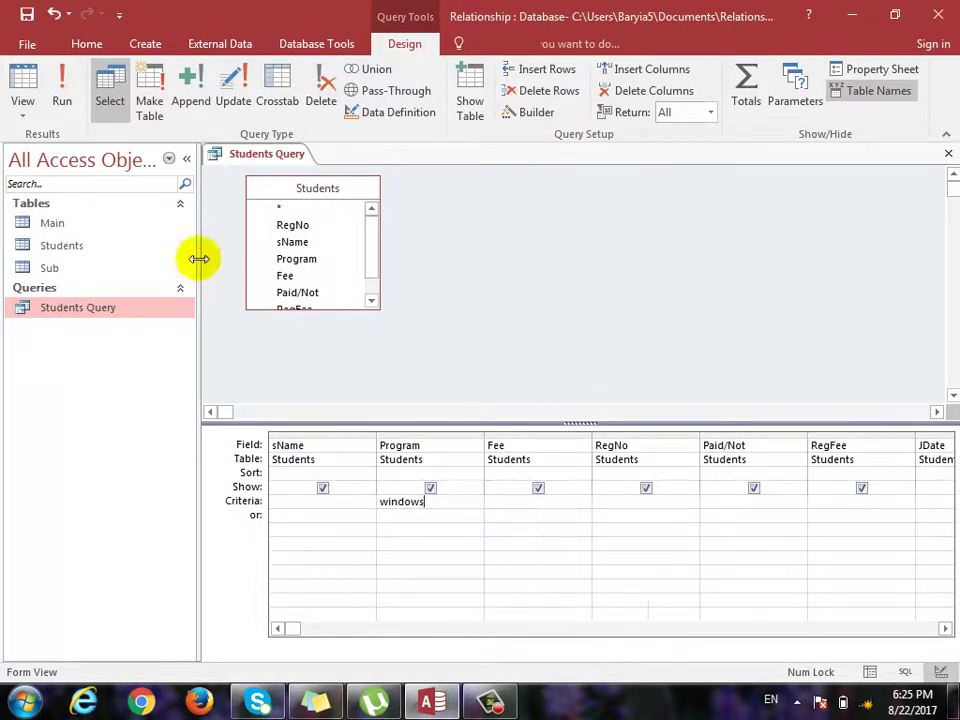
{"action": "left_click", "coordinate": [22, 82]}
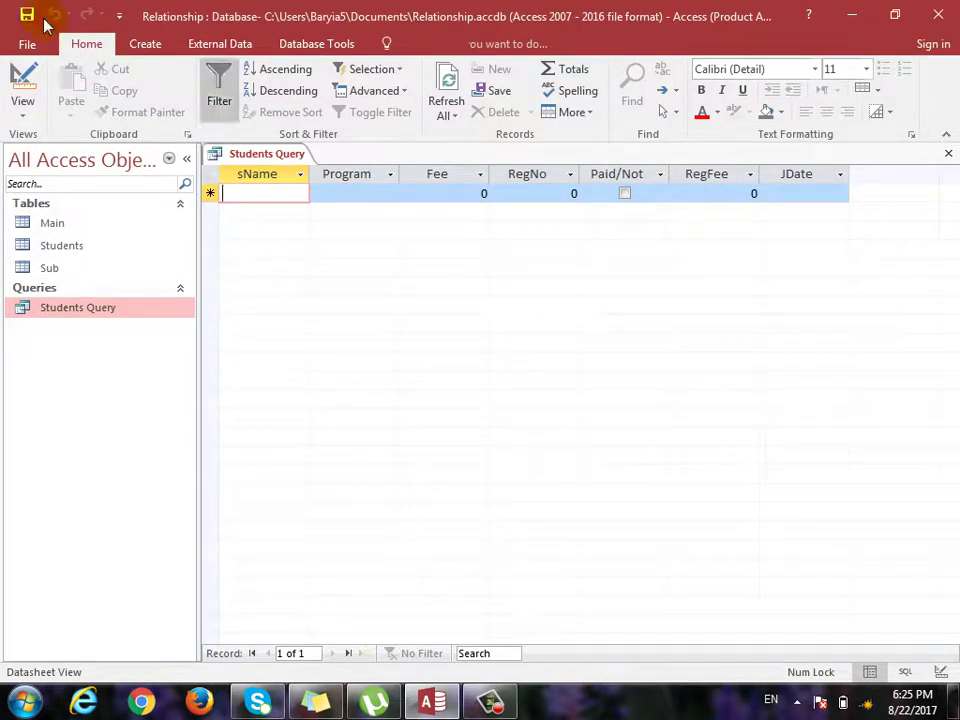
{"action": "left_click", "coordinate": [22, 82]}
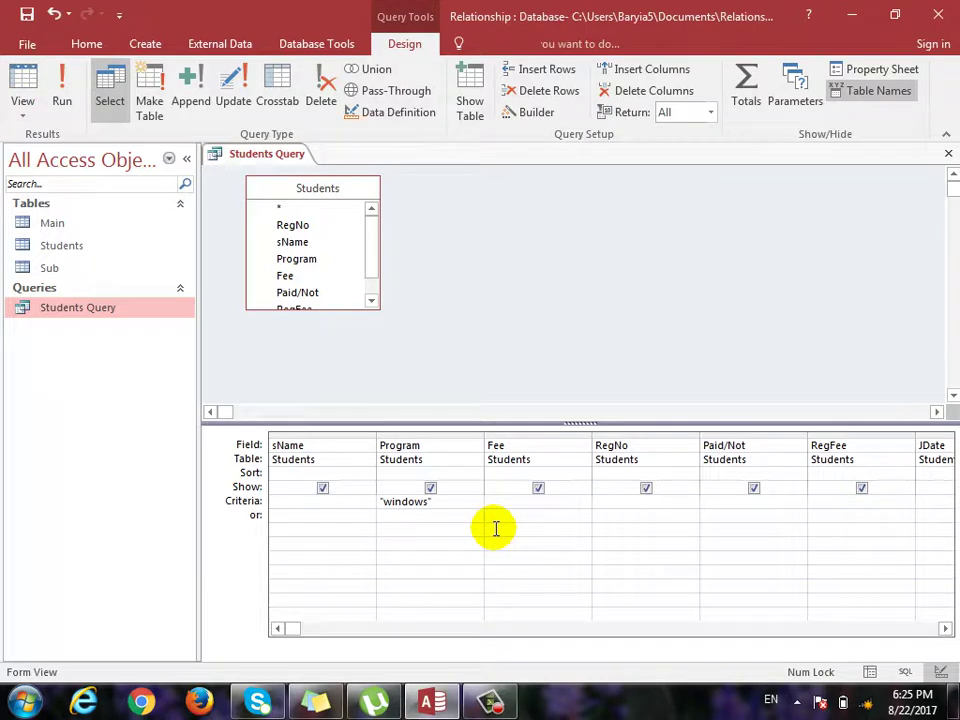
Change the Program criterion to 'excel', then clear it.
{"action": "key", "text": "shift+Right"}
{"action": "key", "text": "shift+Right"}
{"action": "key", "text": "shift+Right"}
{"action": "key", "text": "shift+Right"}
{"action": "key", "text": "shift+Right"}
{"action": "key", "text": "shift+Right"}
{"action": "key", "text": "shift+Right"}
{"action": "key", "text": "shift+Right"}
{"action": "key", "text": "shift+Right"}
{"action": "type", "text": "excel"}
{"action": "key", "text": "shift+Left"}
{"action": "key", "text": "shift+Left"}
{"action": "key", "text": "shift+Left"}
{"action": "key", "text": "shift+Left"}
{"action": "key", "text": "shift+Left"}
{"action": "key", "text": "BackSpace"}
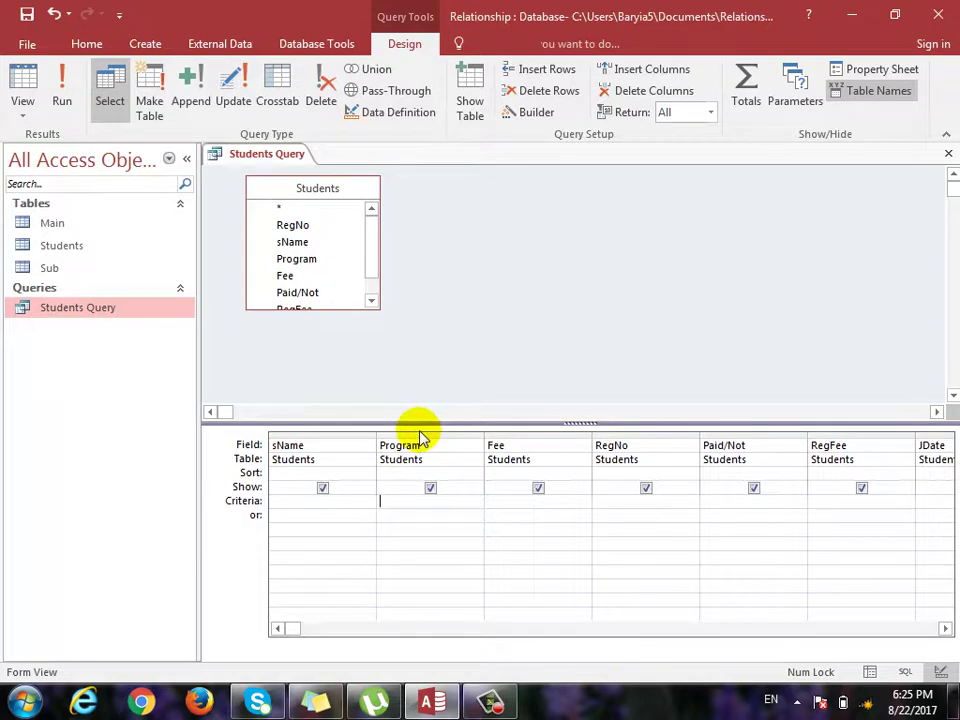
Set the Fee criterion to 500 and view the matching records.
{"action": "key", "text": "Tab"}
{"action": "type", "text": "500"}
{"action": "left_click", "coordinate": [21, 84]}
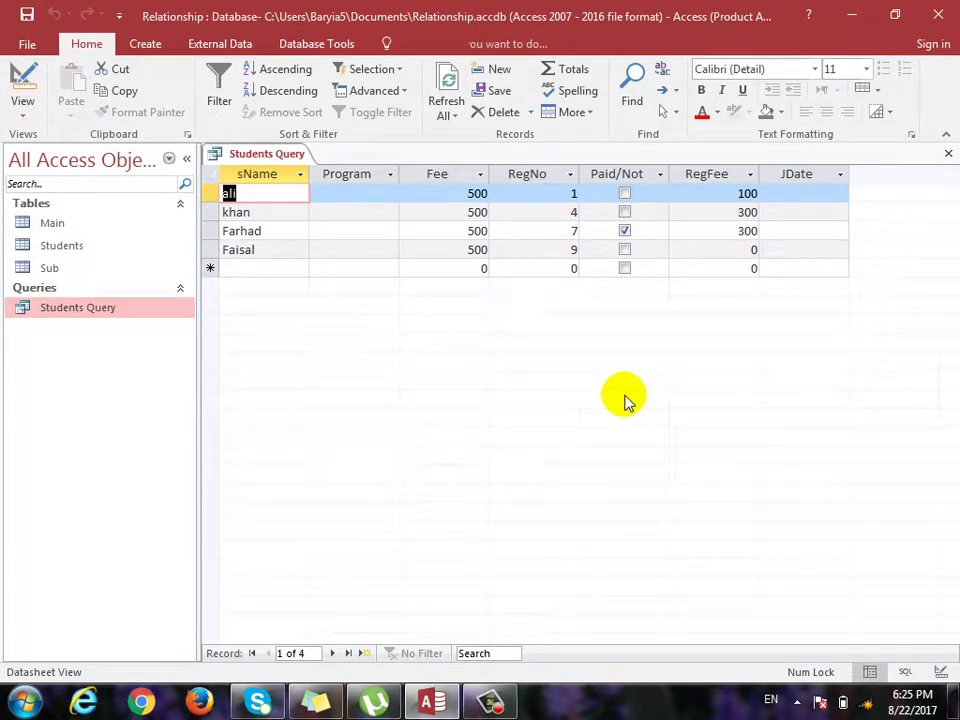
{"action": "left_click", "coordinate": [21, 88]}
Change the Fee criterion to 600, view the results, and close the query saving changes.
{"action": "key", "text": "shift+Right"}
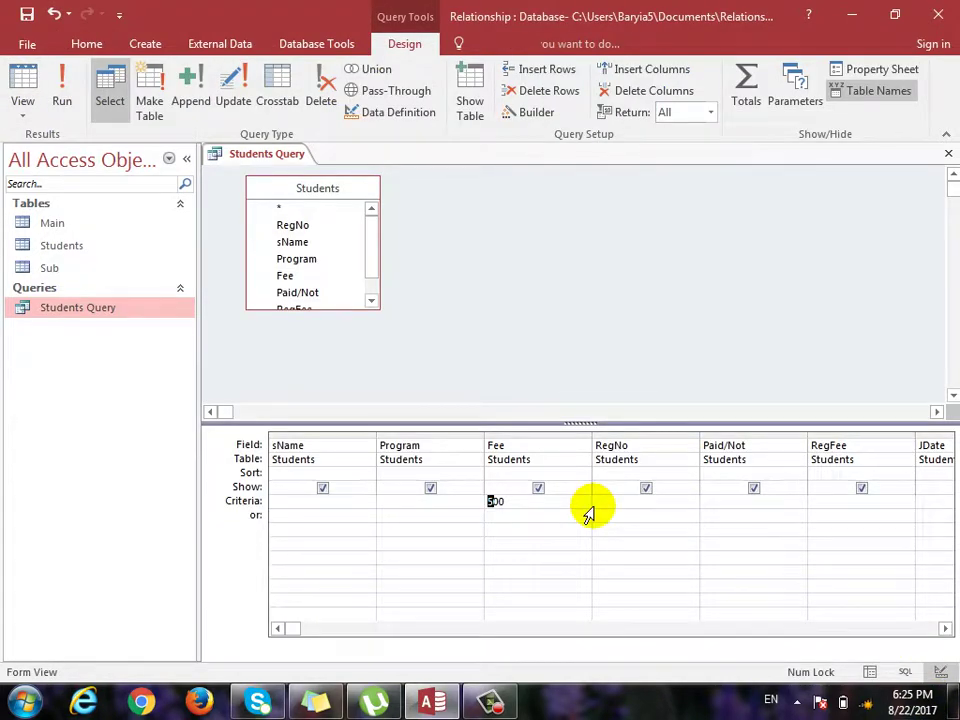
{"action": "type", "text": "6"}
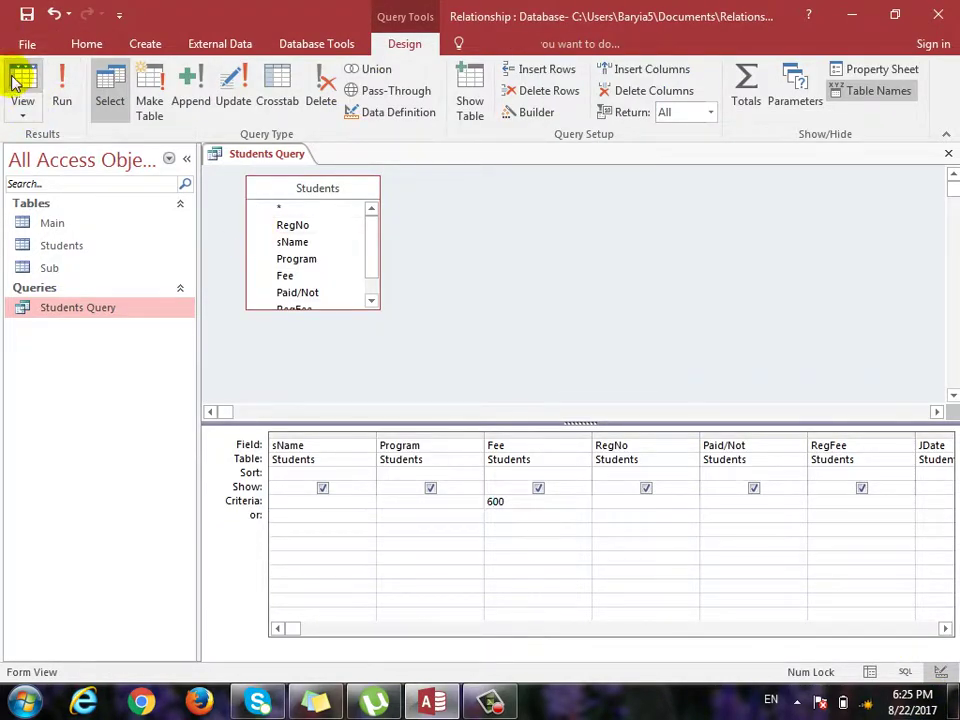
{"action": "left_click", "coordinate": [17, 90]}
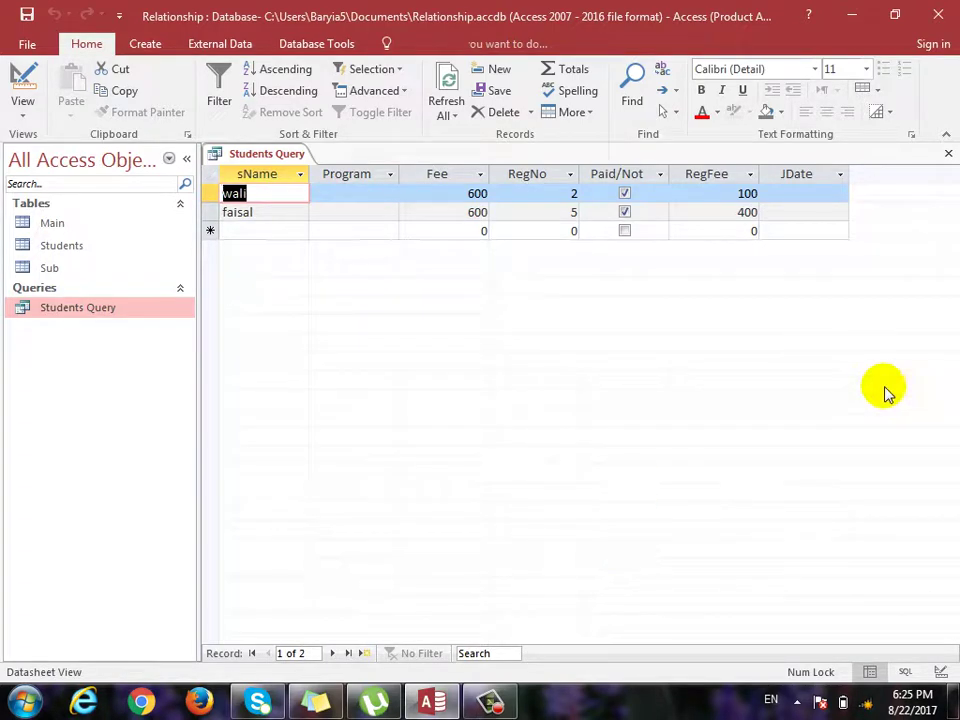
{"action": "left_click", "coordinate": [948, 153]}
{"action": "left_click", "coordinate": [409, 404]}
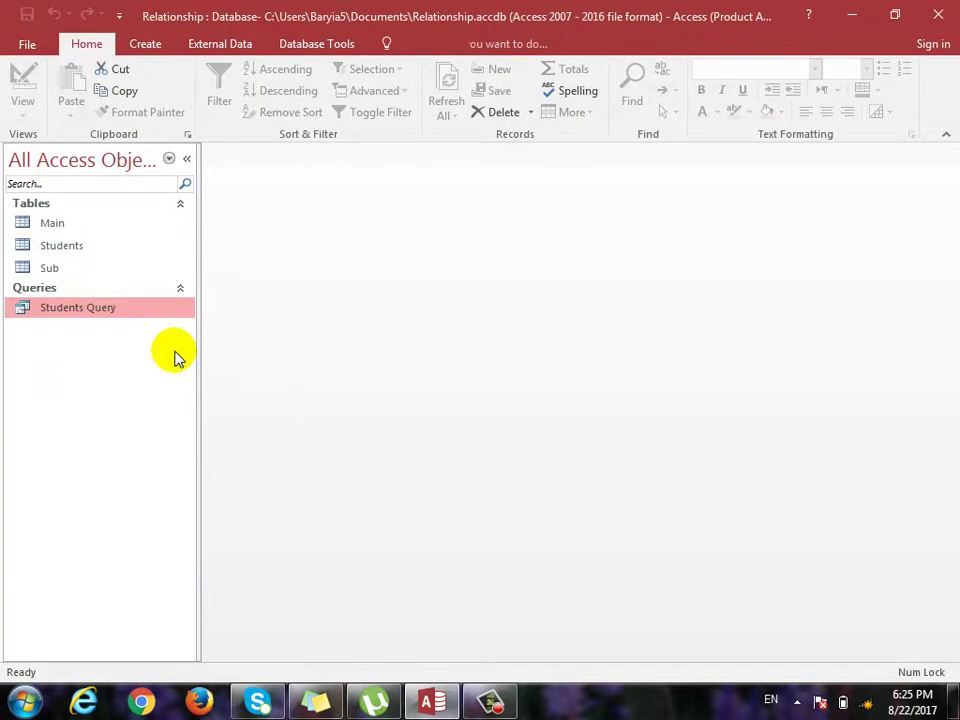
Add Students record RegNo 10 with the student's name, Fee 600 and Paid/Not checked.
{"action": "double_click", "coordinate": [26, 309]}
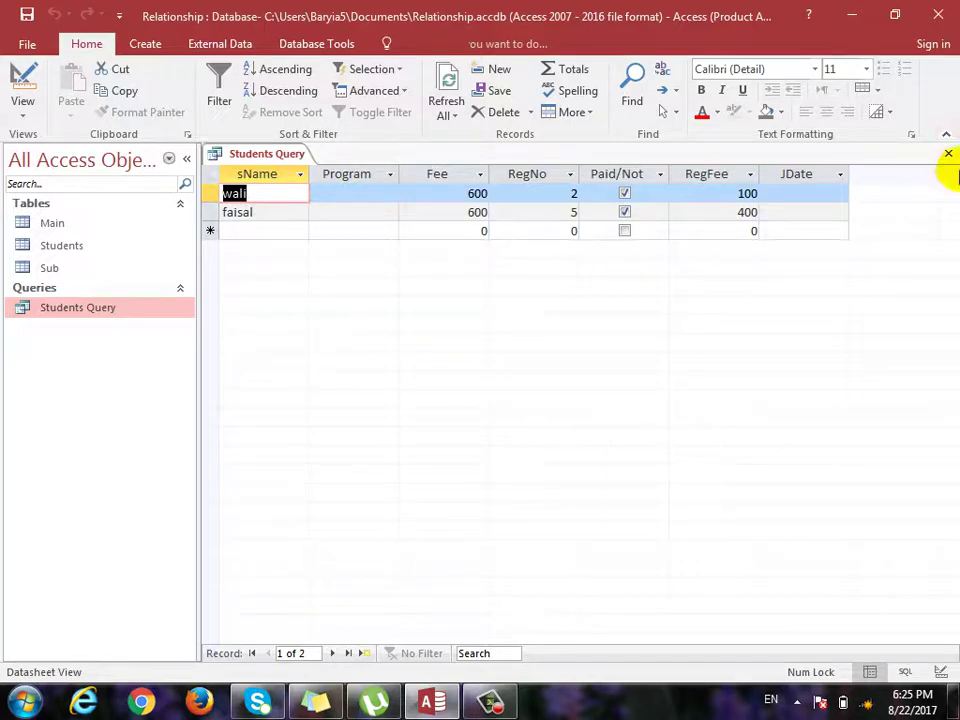
{"action": "left_click", "coordinate": [948, 153]}
{"action": "double_click", "coordinate": [60, 247]}
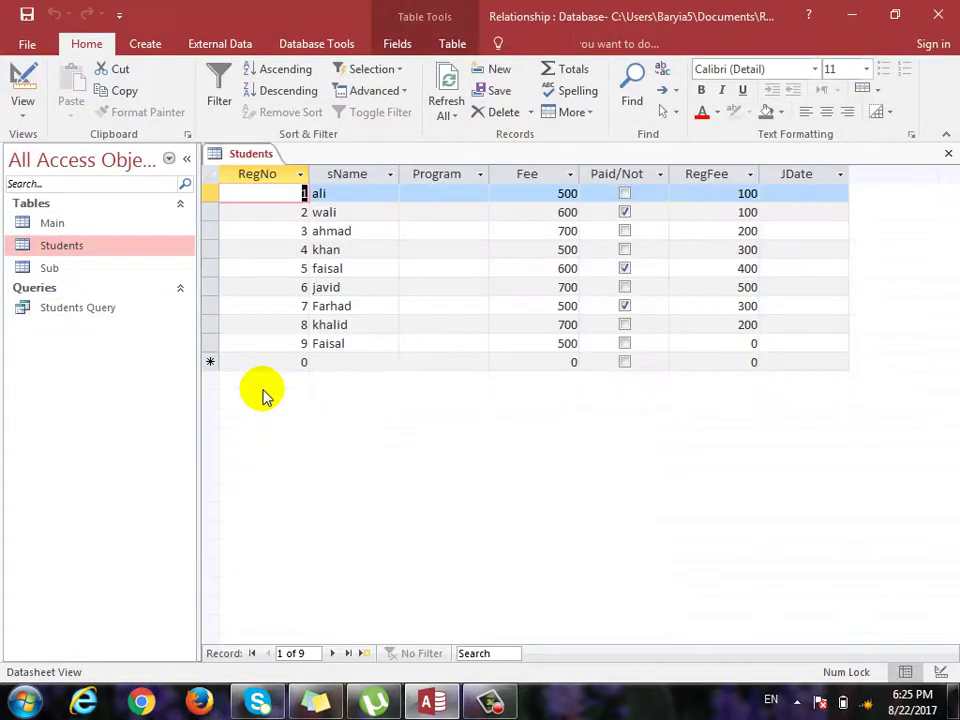
{"action": "key", "text": "ctrl+plus"}
{"action": "type", "text": "10"}
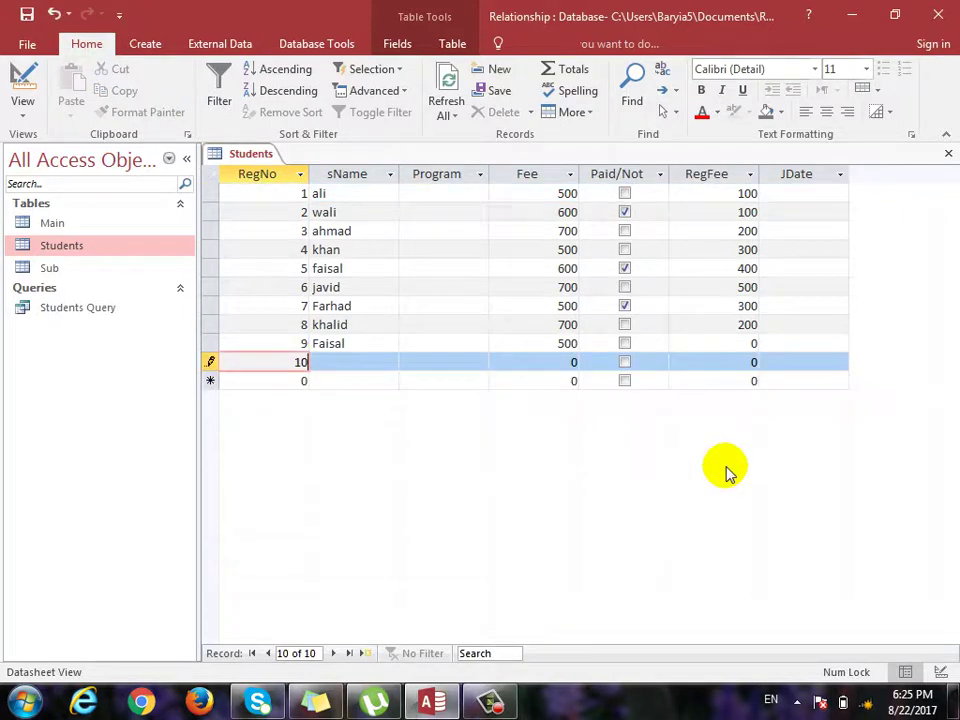
{"action": "key", "text": "Tab"}
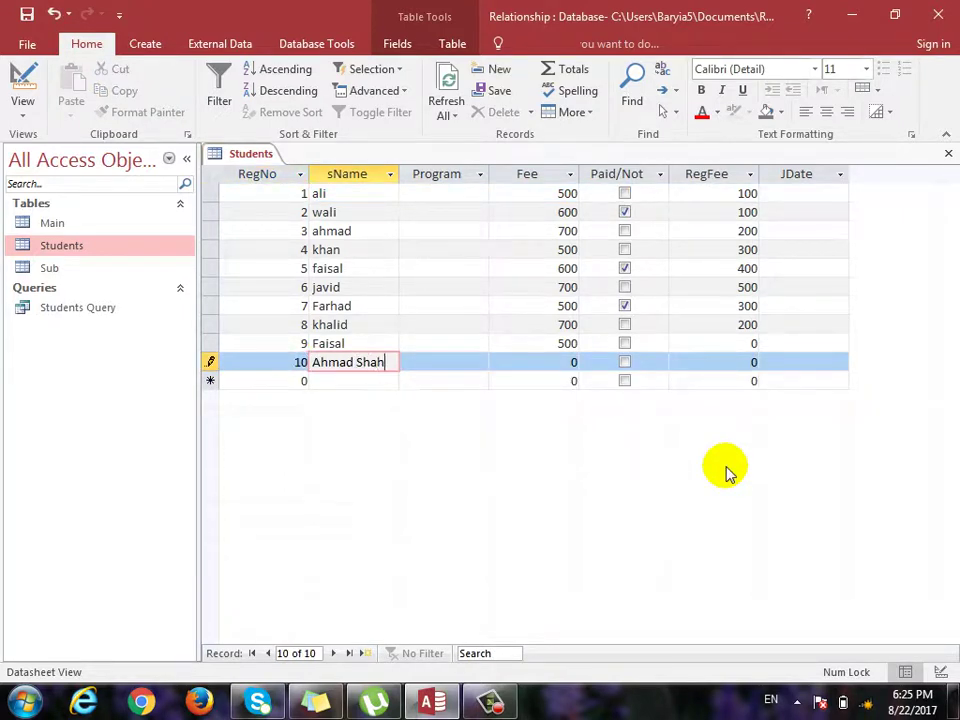
{"action": "key", "text": "Tab"}
{"action": "key", "text": "Tab"}
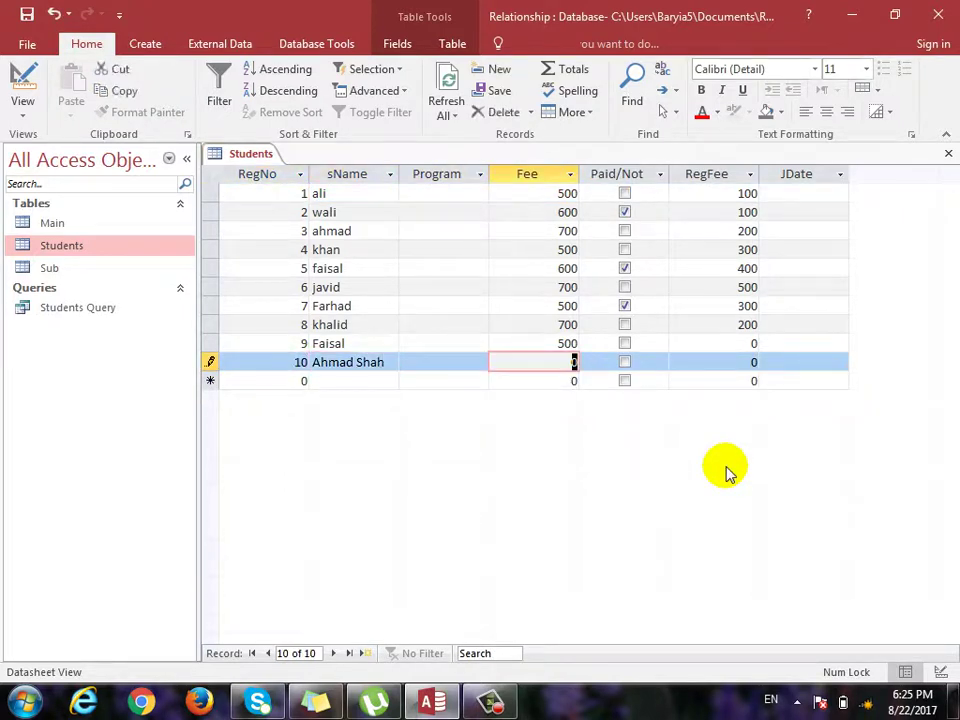
{"action": "type", "text": "600"}
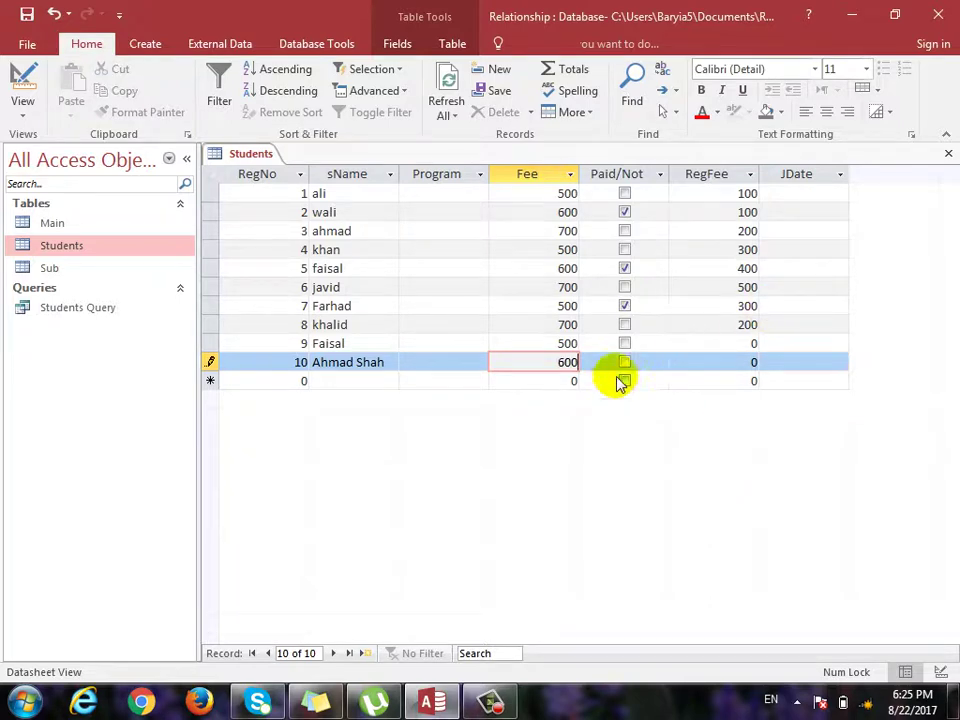
{"action": "left_click", "coordinate": [626, 362]}
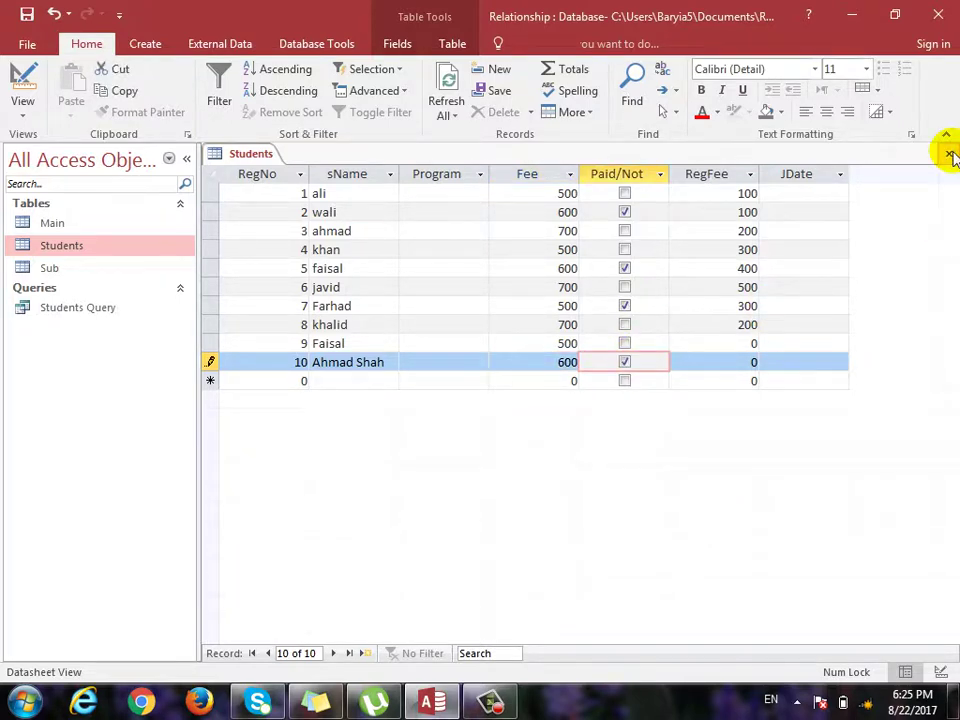
{"action": "left_click", "coordinate": [946, 153]}
Reopen Students Query and switch it to Design view.
{"action": "double_click", "coordinate": [66, 309]}
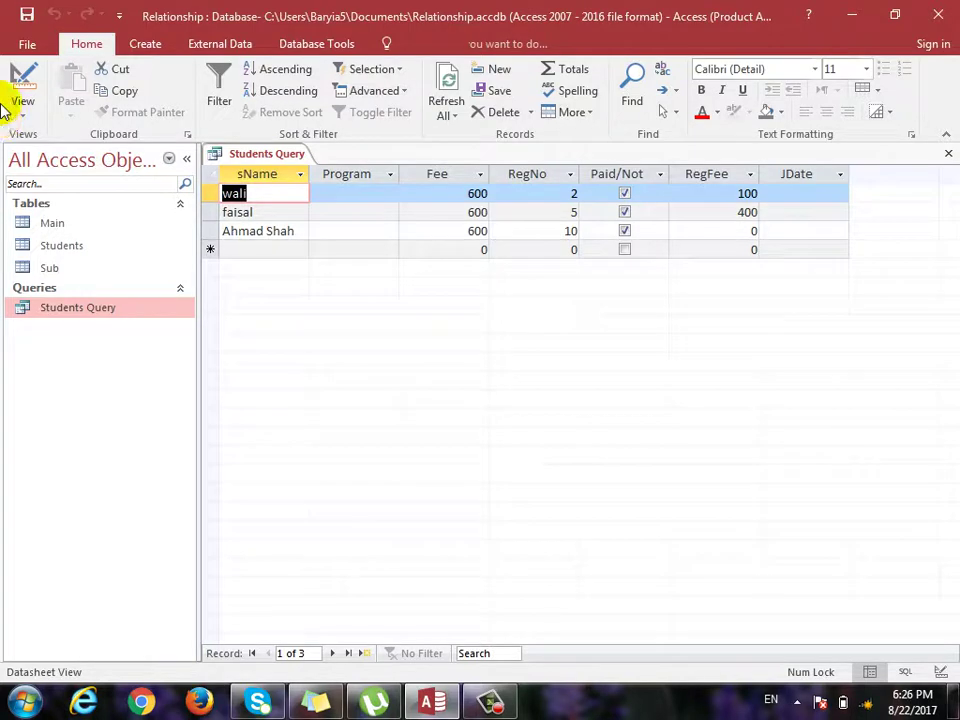
{"action": "left_click", "coordinate": [22, 84]}
{"action": "left_click", "coordinate": [80, 227]}
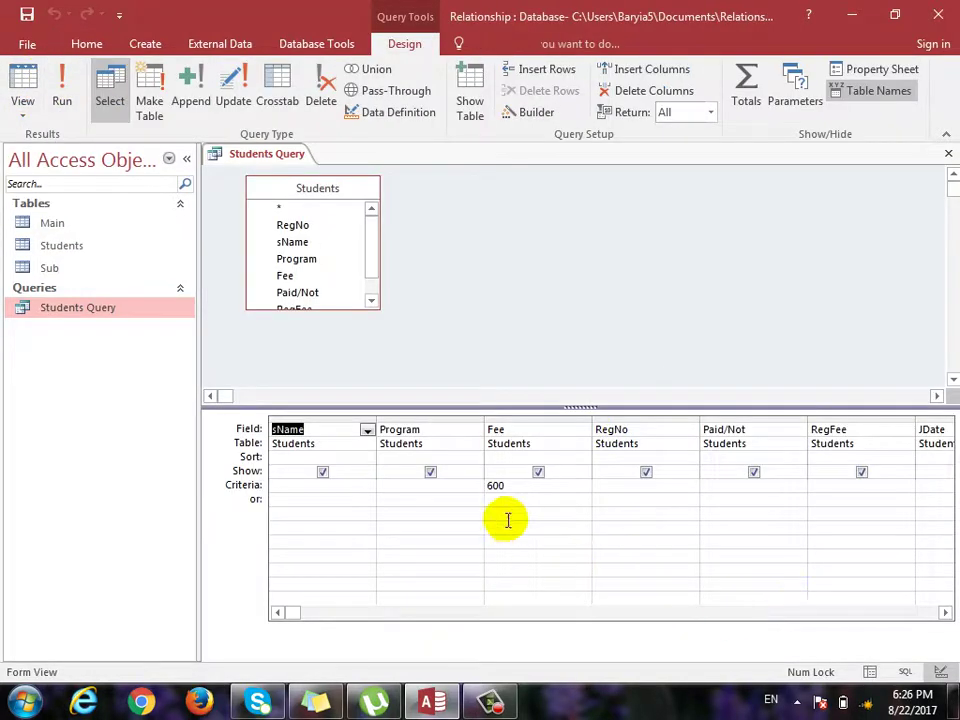
Try Fee criteria 600 and 'between 600 and 100', then delete the Fee criterion.
{"action": "left_click", "coordinate": [514, 486]}
{"action": "key", "text": "BackSpace"}
{"action": "key", "text": "BackSpace"}
{"action": "key", "text": "BackSpace"}
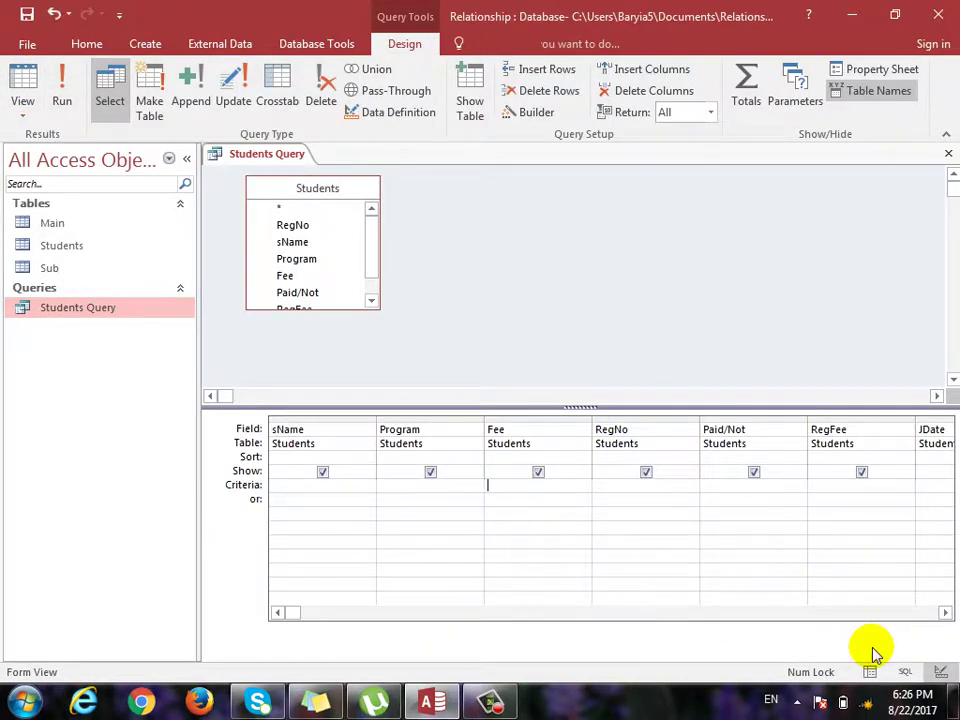
{"action": "type", "text": "600"}
{"action": "type", "text": "="}
{"action": "key", "text": "BackSpace"}
{"action": "key", "text": "BackSpace"}
{"action": "type", "text": "between 600 and 100"}
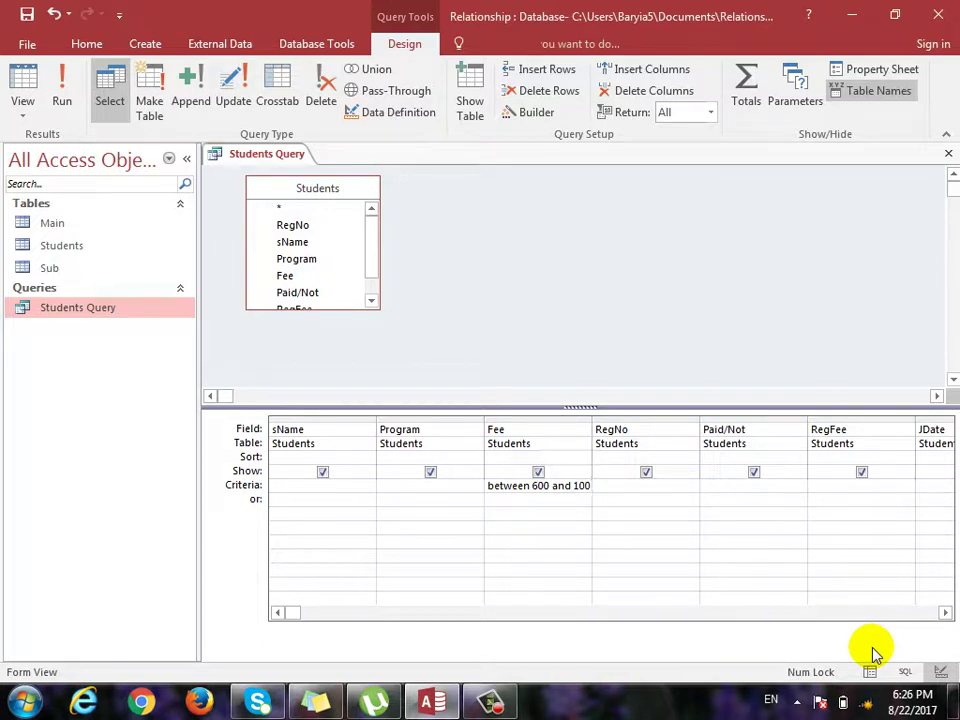
{"action": "key", "text": "Down"}
{"action": "key", "text": "Up"}
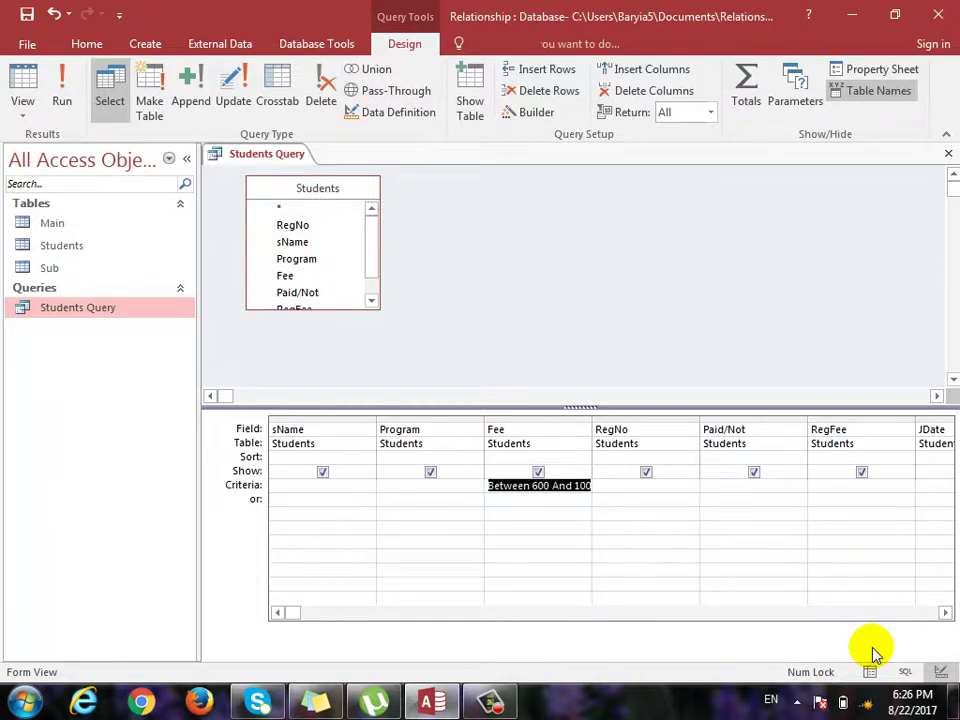
{"action": "key", "text": "Delete"}
Set Paid/Not criterion to Yes and view the four paid students.
{"action": "key", "text": "Tab"}
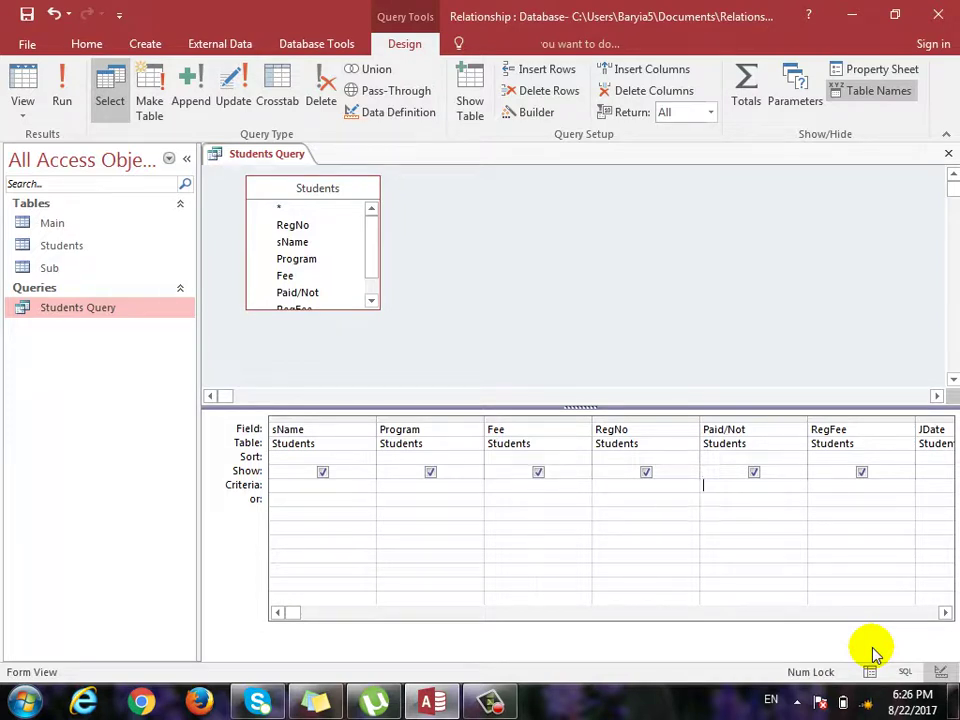
{"action": "type", "text": "yes"}
{"action": "key", "text": "Tab"}
{"action": "key", "text": "shift+Tab"}
{"action": "left_click", "coordinate": [22, 82]}
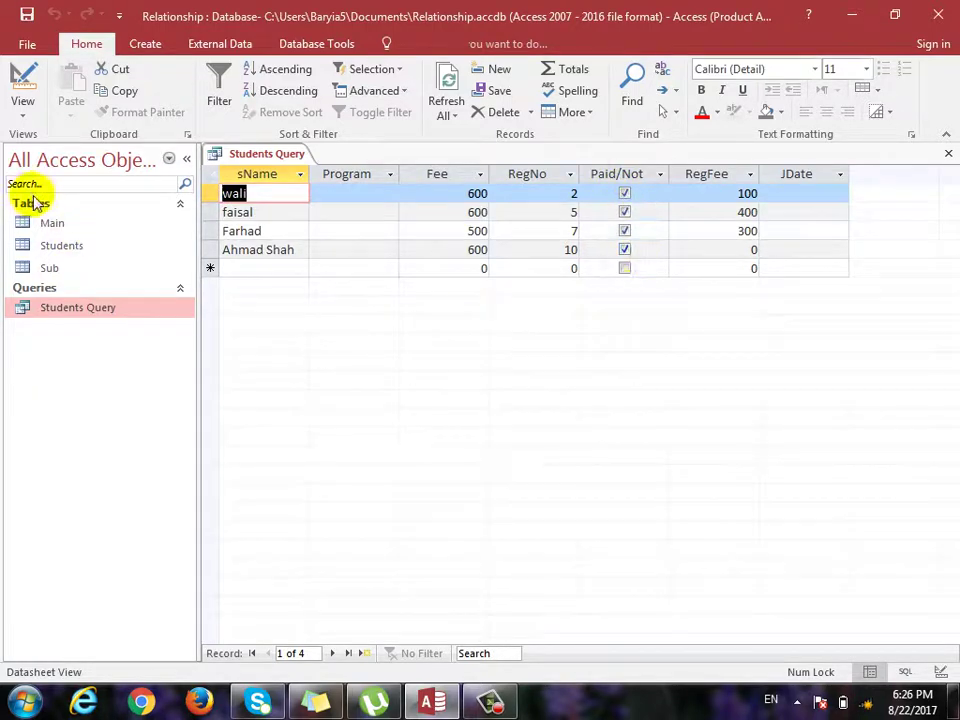
{"action": "left_click", "coordinate": [23, 80]}
Change Paid/Not to No, view the six unpaid students, then delete the criterion.
{"action": "type", "text": "no"}
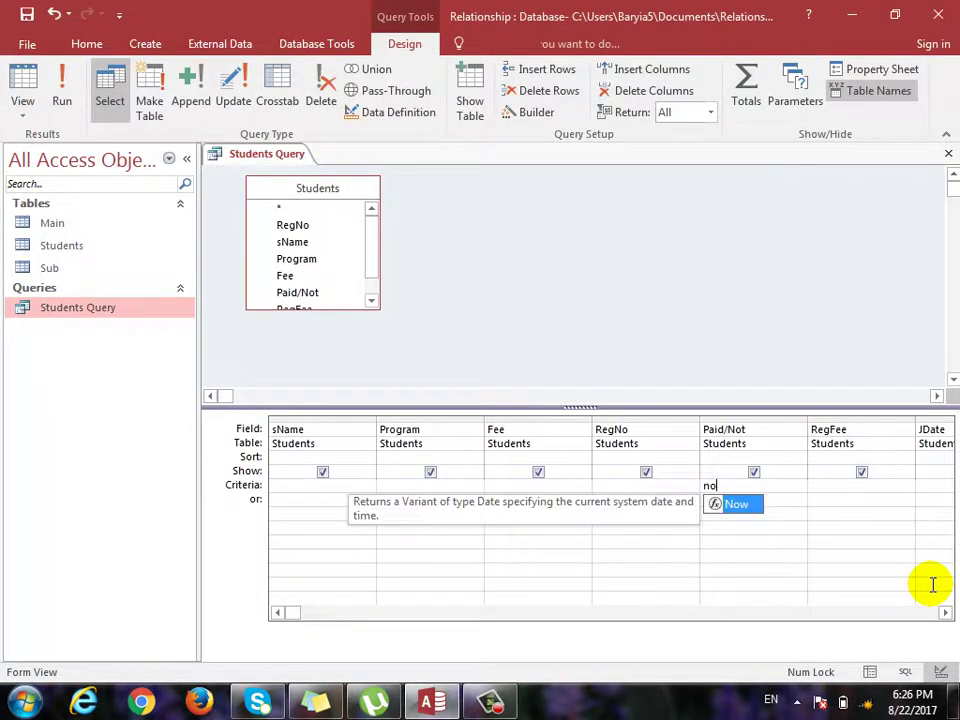
{"action": "key", "text": "F5"}
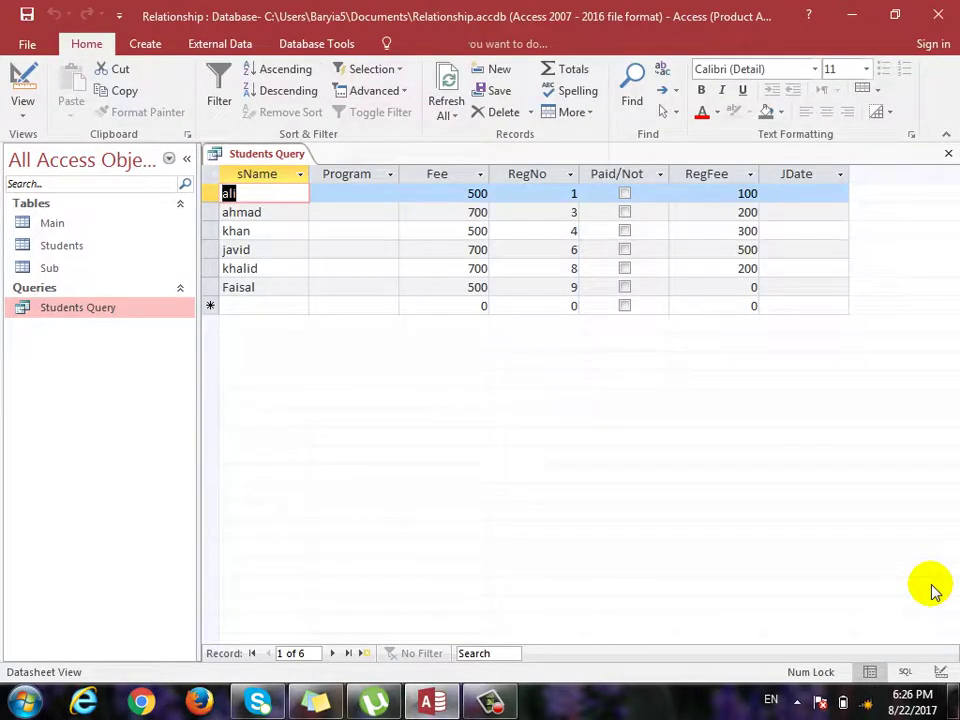
{"action": "key", "text": "ctrl+period"}
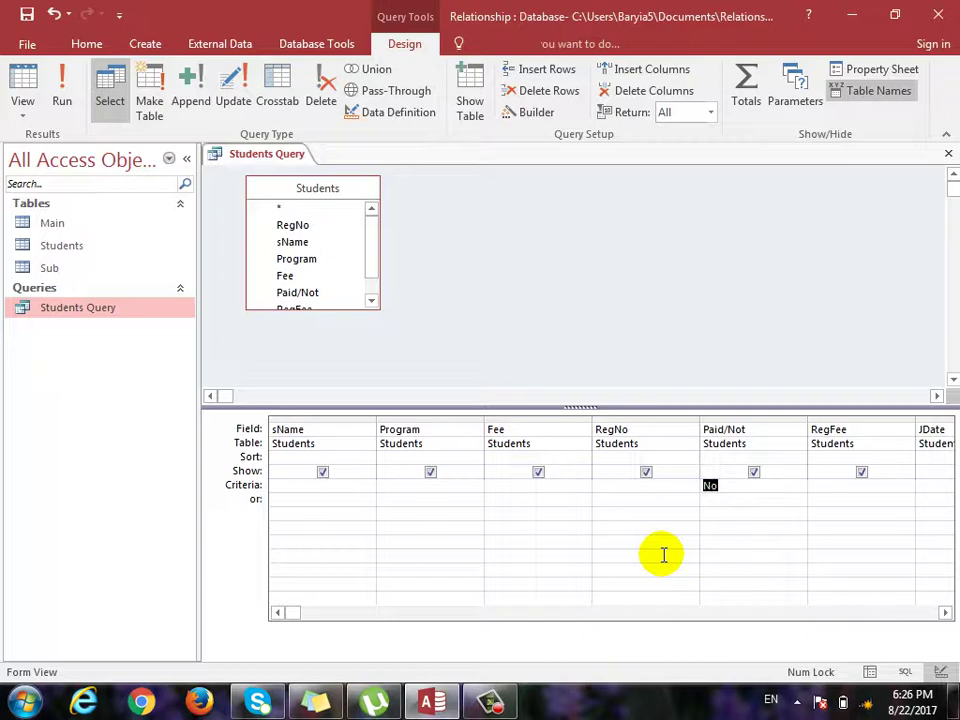
{"action": "key", "text": "Delete"}
Set Fee criterion 500 with Paid/Not No on the or row and run it, returning seven records.
{"action": "left_click", "coordinate": [529, 485]}
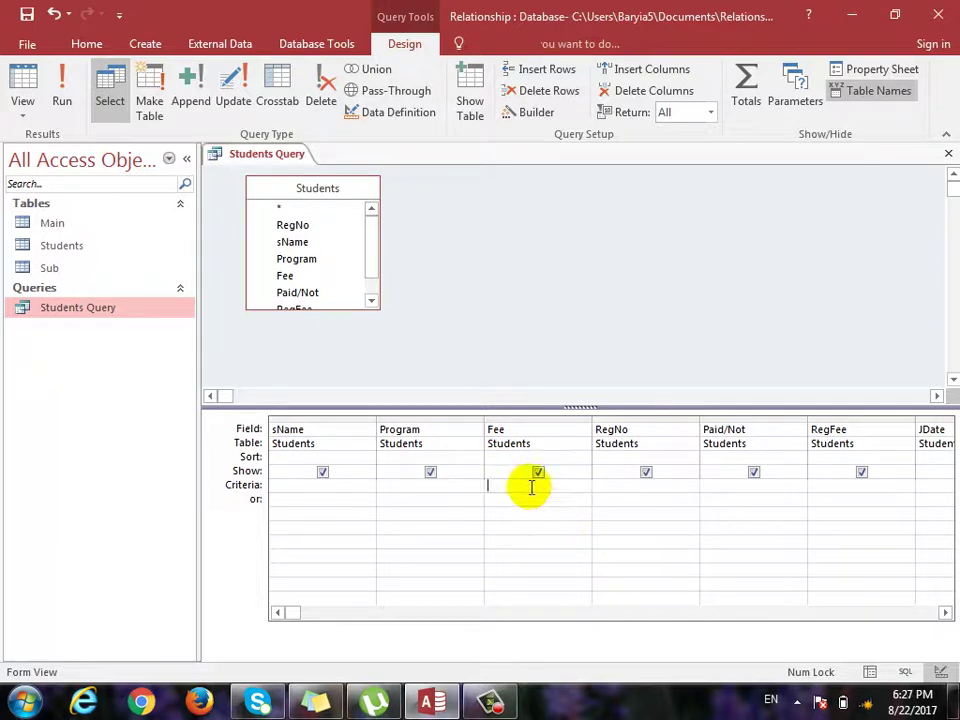
{"action": "type", "text": "500"}
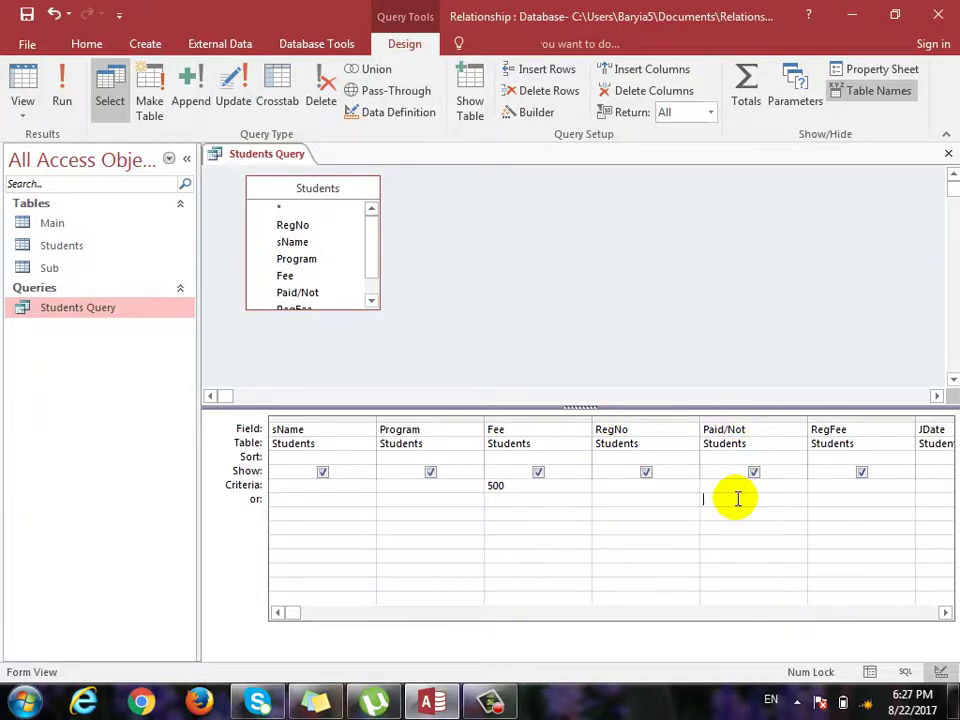
{"action": "type", "text": "no"}
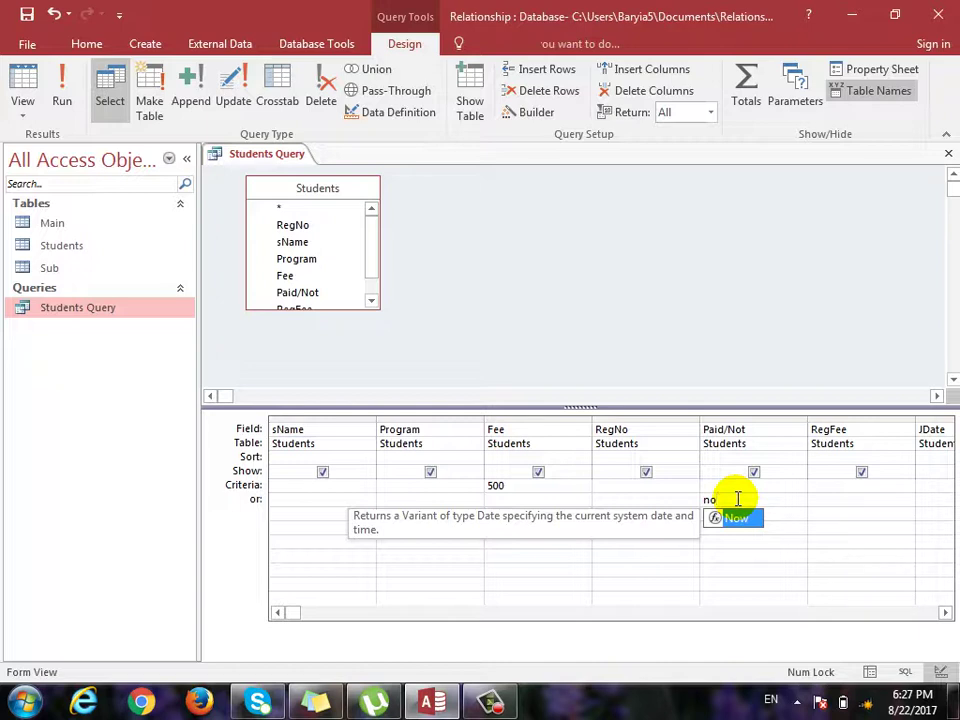
{"action": "left_click", "coordinate": [735, 587]}
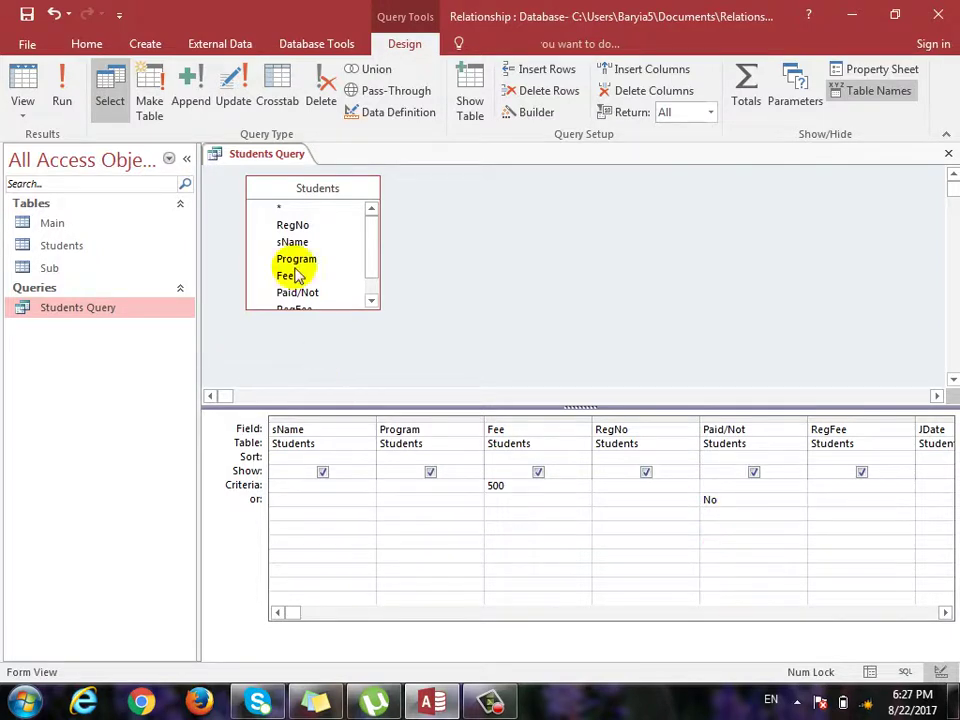
{"action": "left_click", "coordinate": [19, 82]}
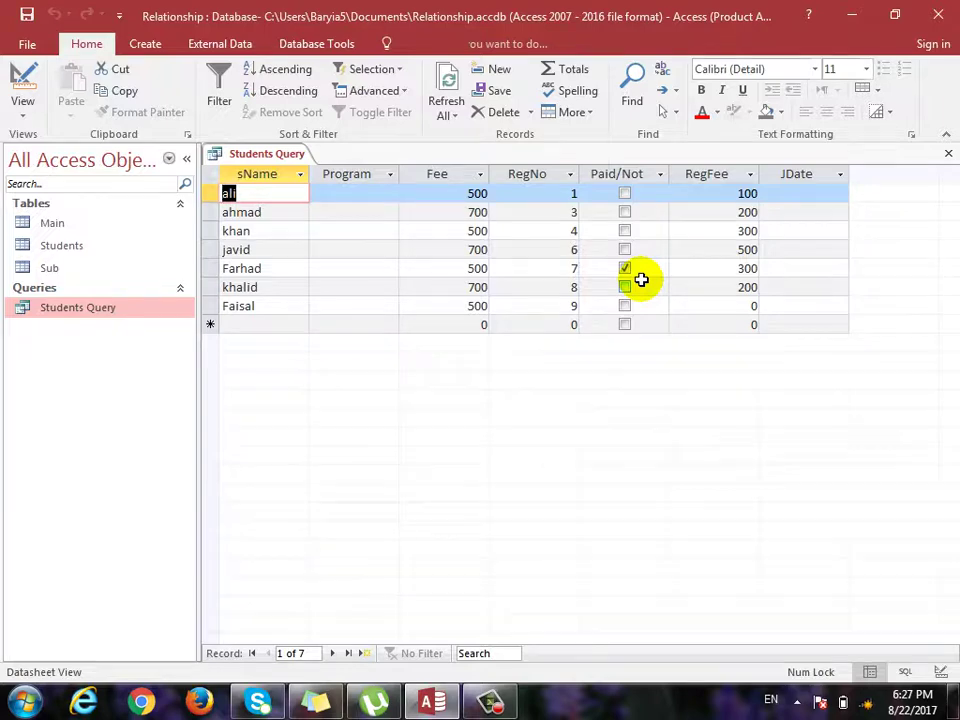
{"action": "key", "text": "ctrl+period"}
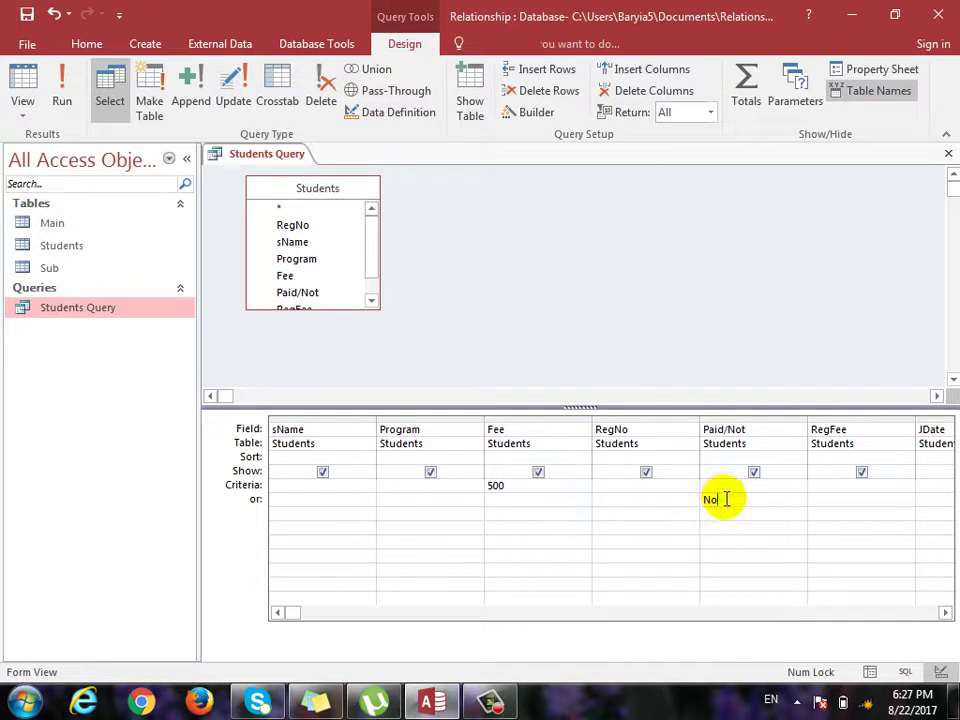
Replace the Paid/Not No alternative with RegFee 100 on the or row, returning five students.
{"action": "left_click", "coordinate": [726, 499]}
{"action": "key", "text": "BackSpace"}
{"action": "key", "text": "BackSpace"}
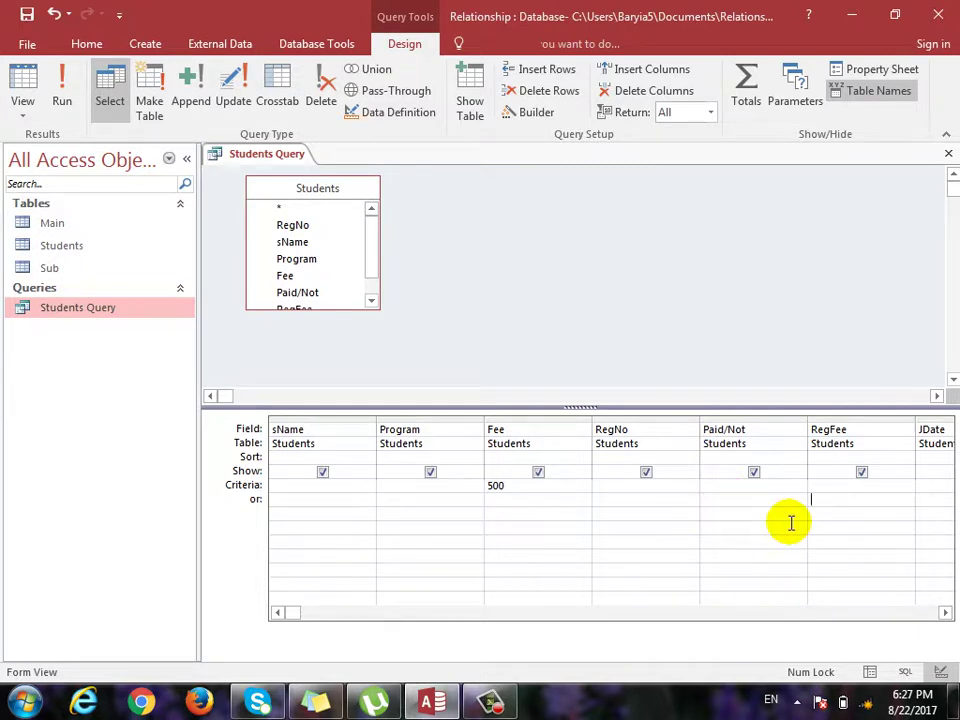
{"action": "type", "text": "100"}
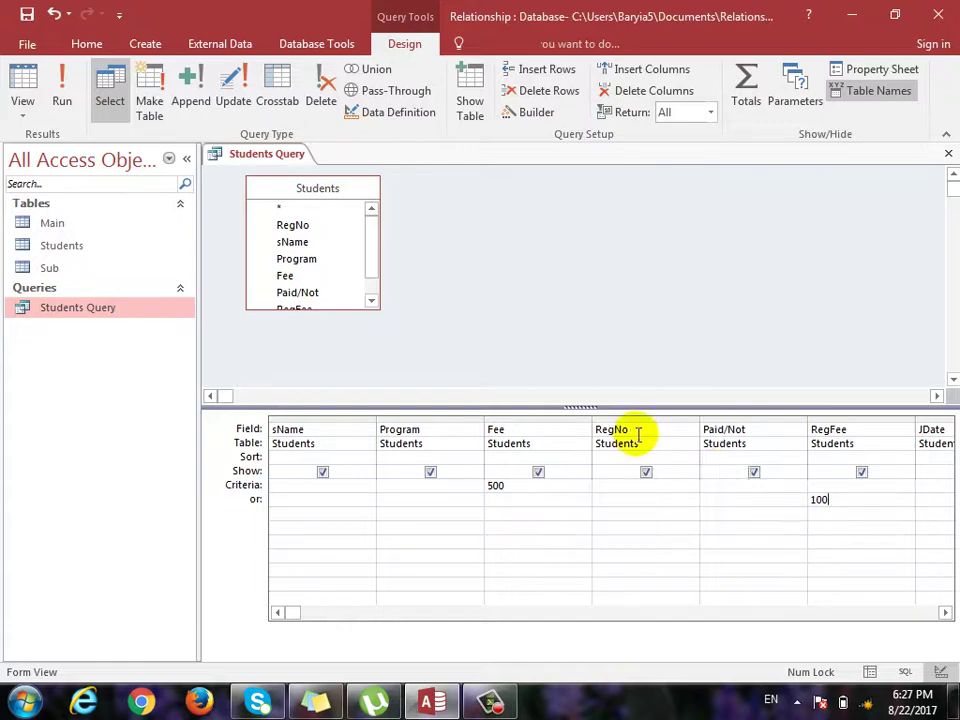
{"action": "left_click", "coordinate": [24, 82]}
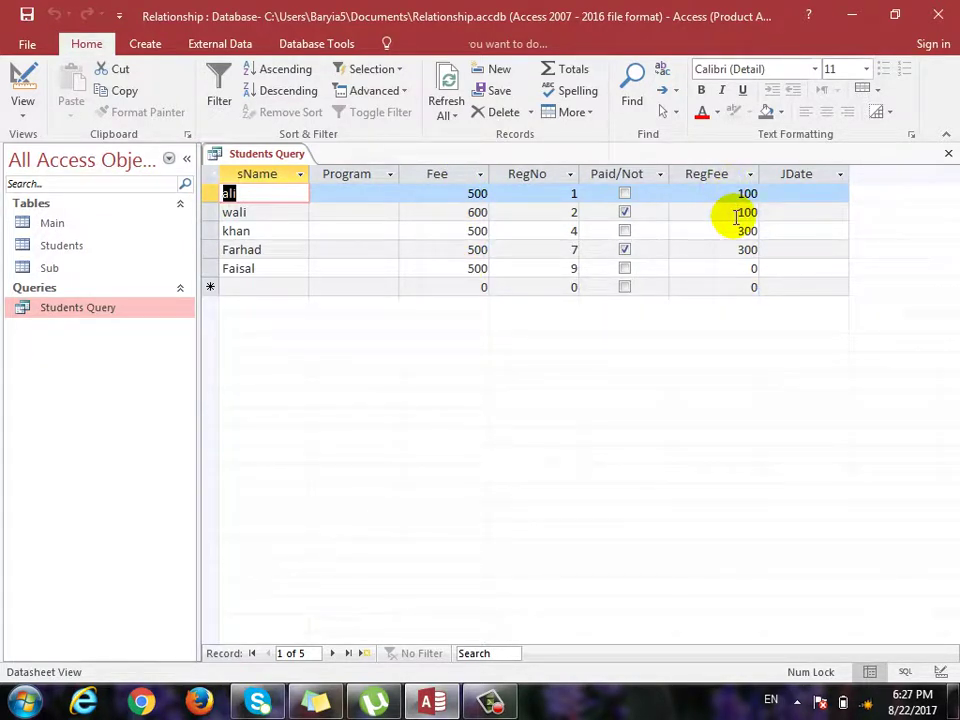
{"action": "key", "text": "ctrl+period"}
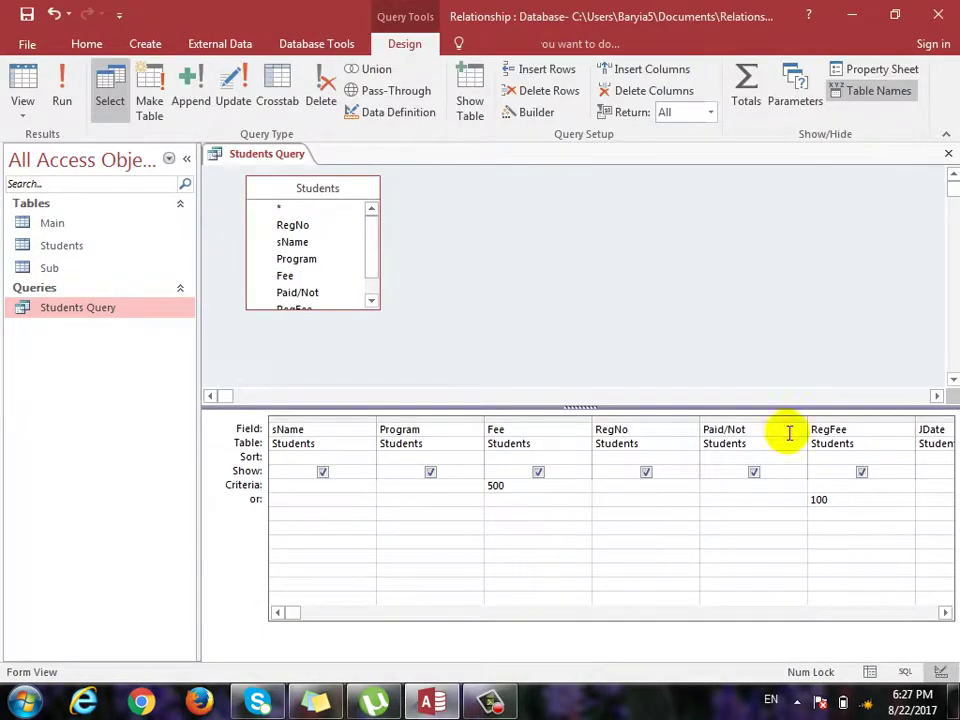
Move RegFee 100 onto the Fee 500 criteria row and run it, returning one student.
{"action": "double_click", "coordinate": [818, 499]}
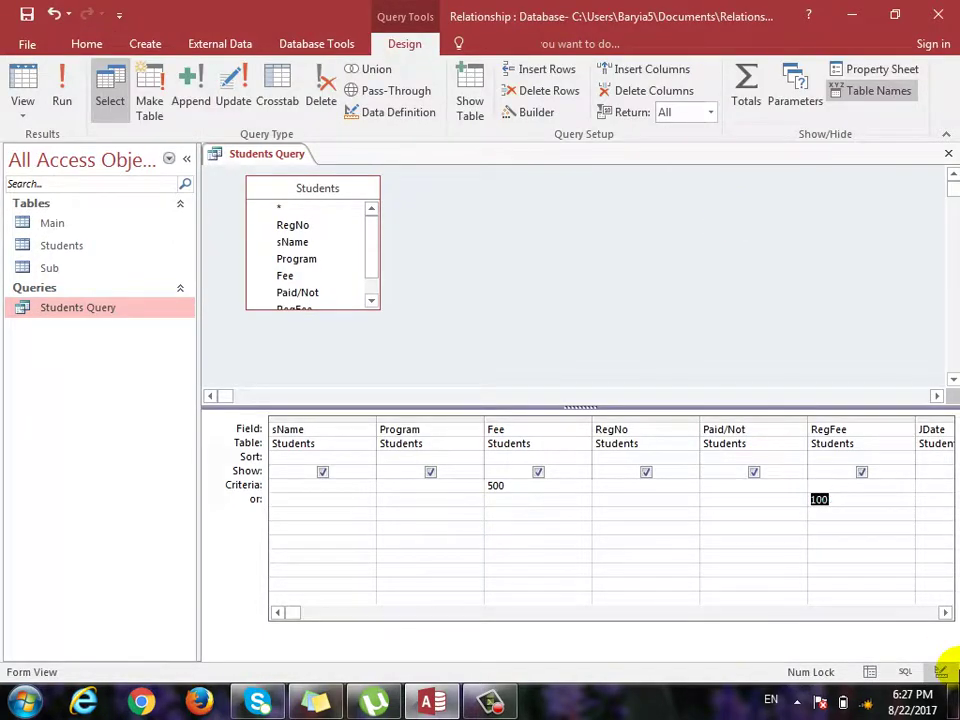
{"action": "key", "text": "Delete"}
{"action": "key", "text": "Up"}
{"action": "type", "text": "100"}
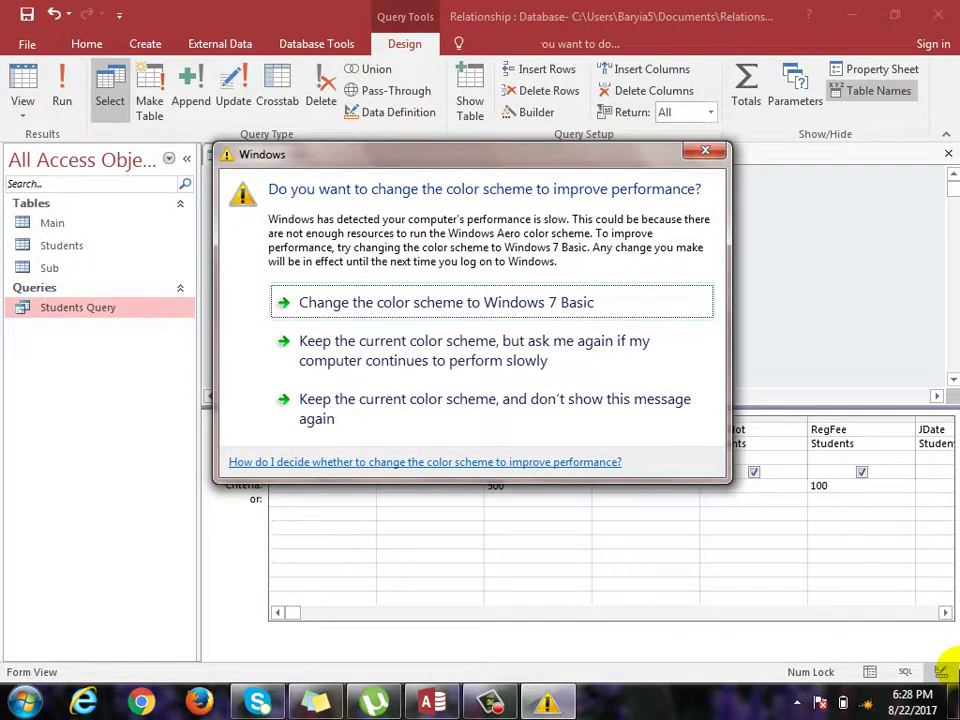
{"action": "left_click", "coordinate": [594, 11]}
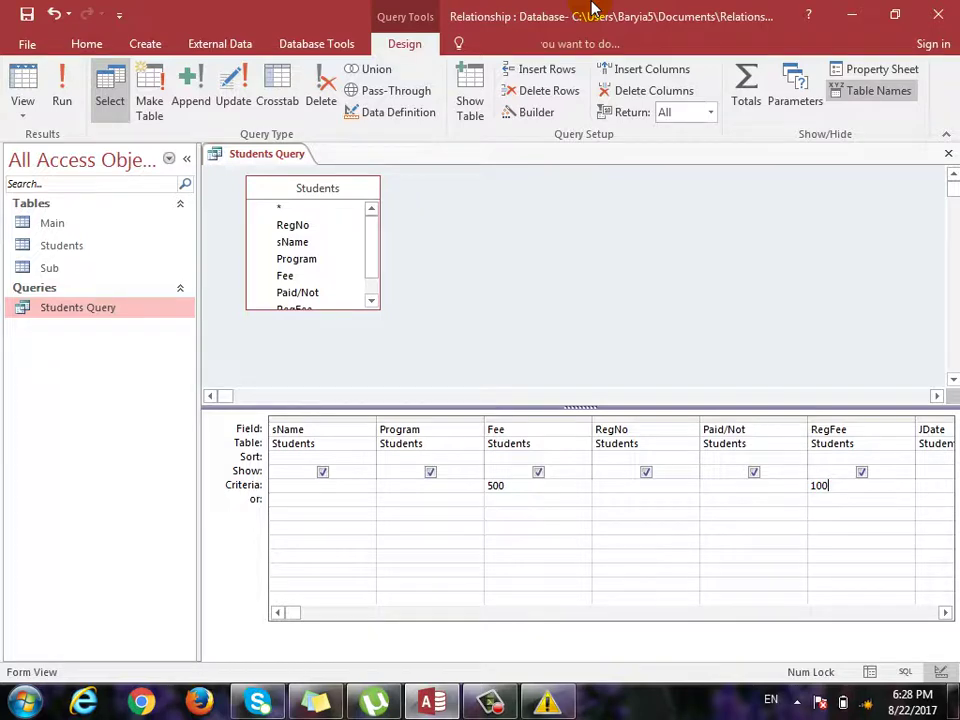
{"action": "left_click", "coordinate": [21, 80]}
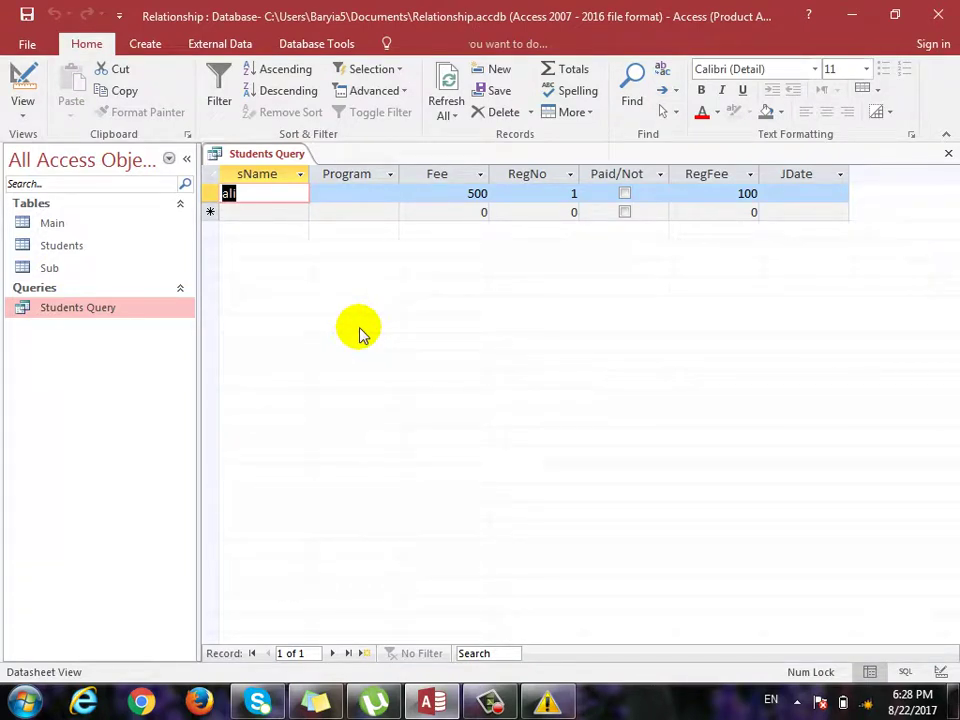
{"action": "key", "text": "ctrl+period"}
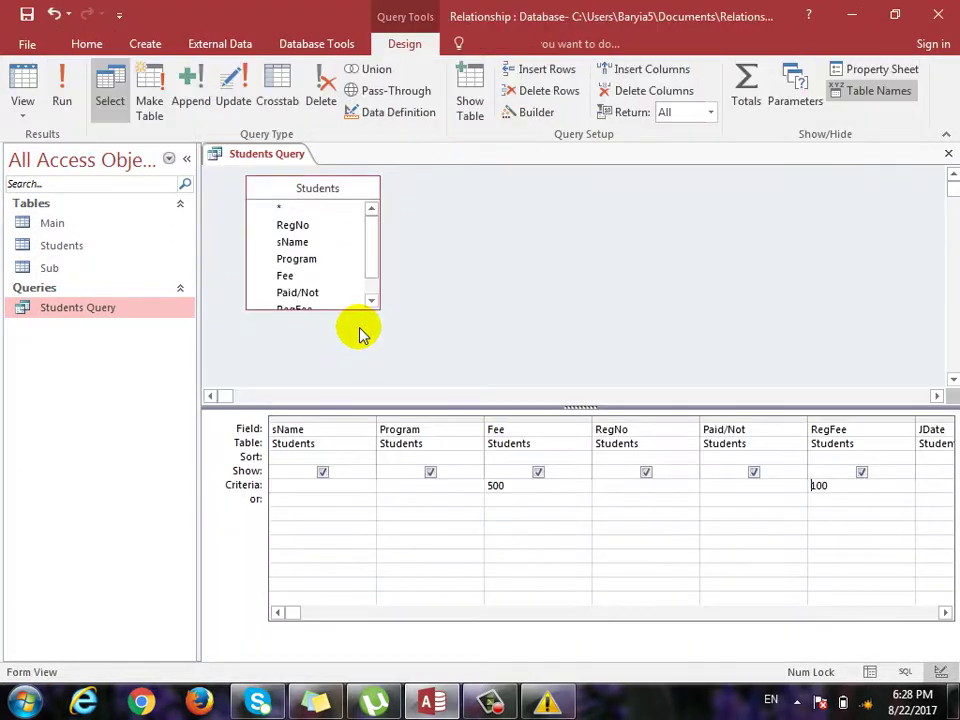
Add Paid/Not Yes alongside Fee 500 and RegFee 100 and run it, which returns no records.
{"action": "left_click", "coordinate": [724, 488]}
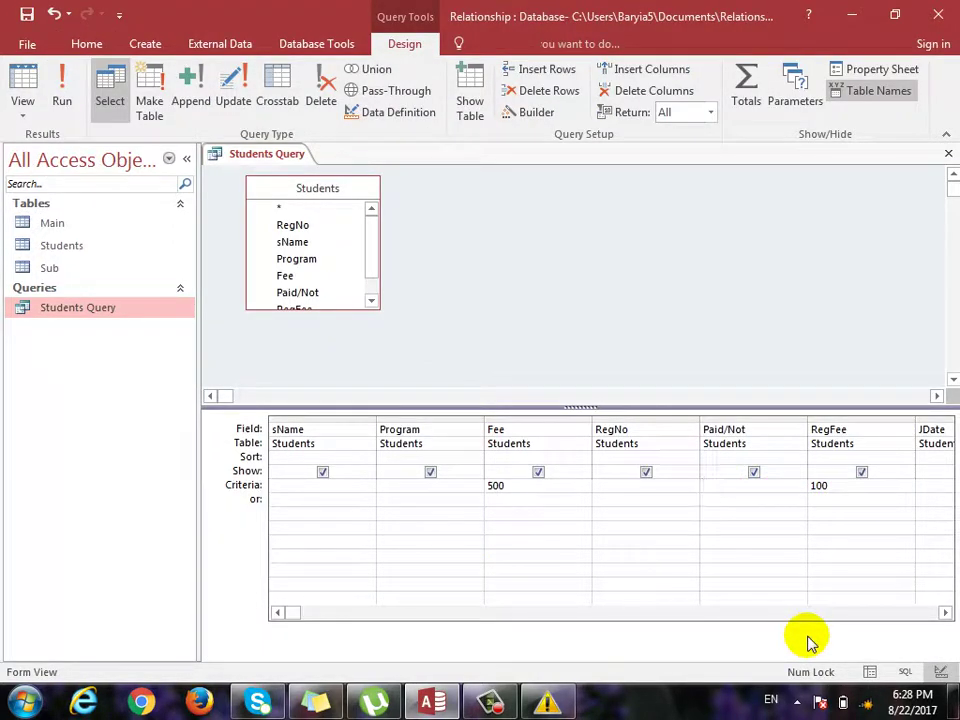
{"action": "type", "text": "yes"}
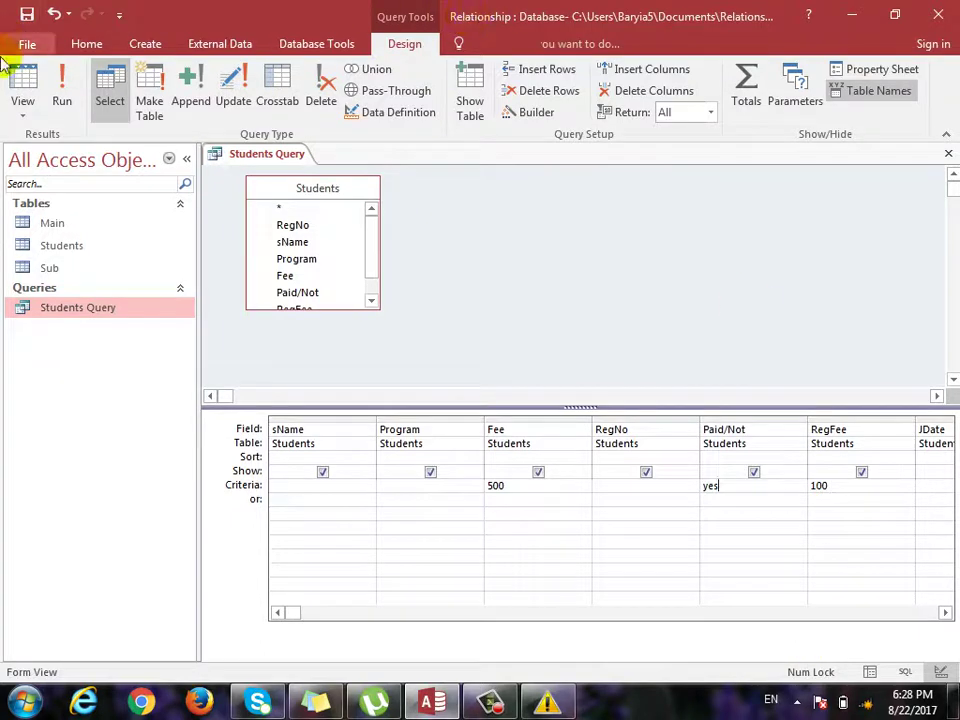
{"action": "left_click", "coordinate": [47, 97]}
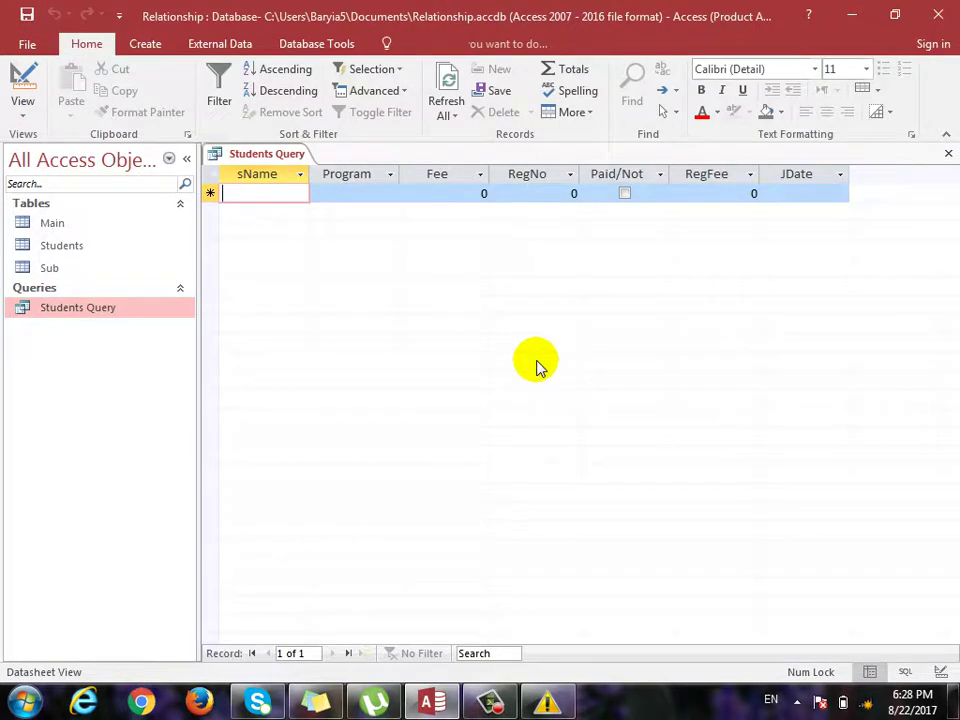
{"action": "key", "text": "ctrl+period"}
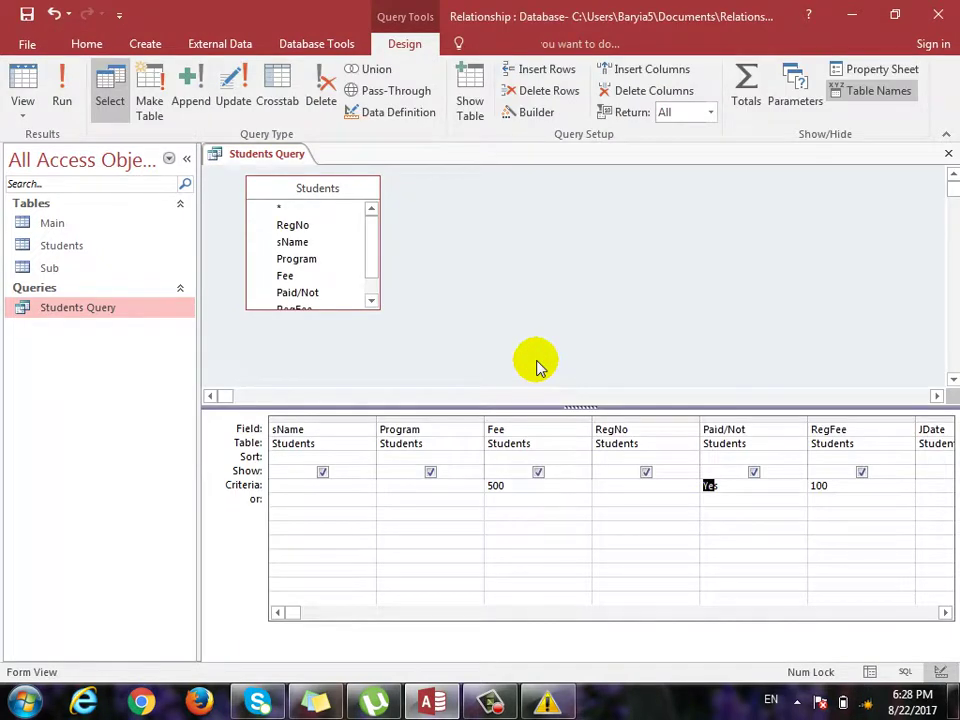
Change the Paid/Not criterion to No and rerun the query, which returns one record.
{"action": "type", "text": "no"}
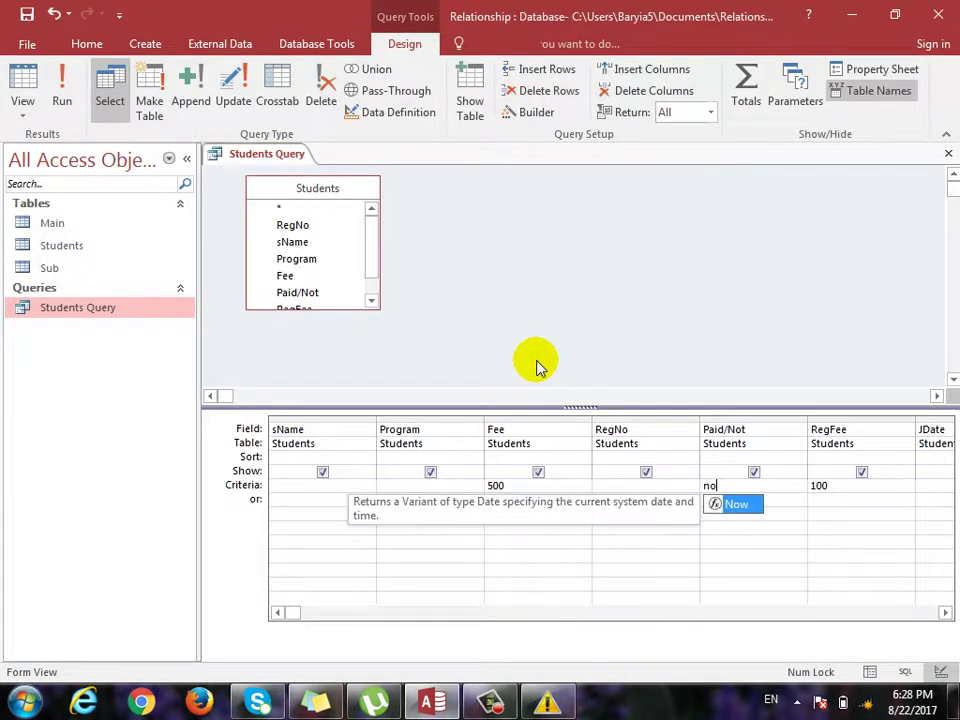
{"action": "key", "text": "ctrl+period"}
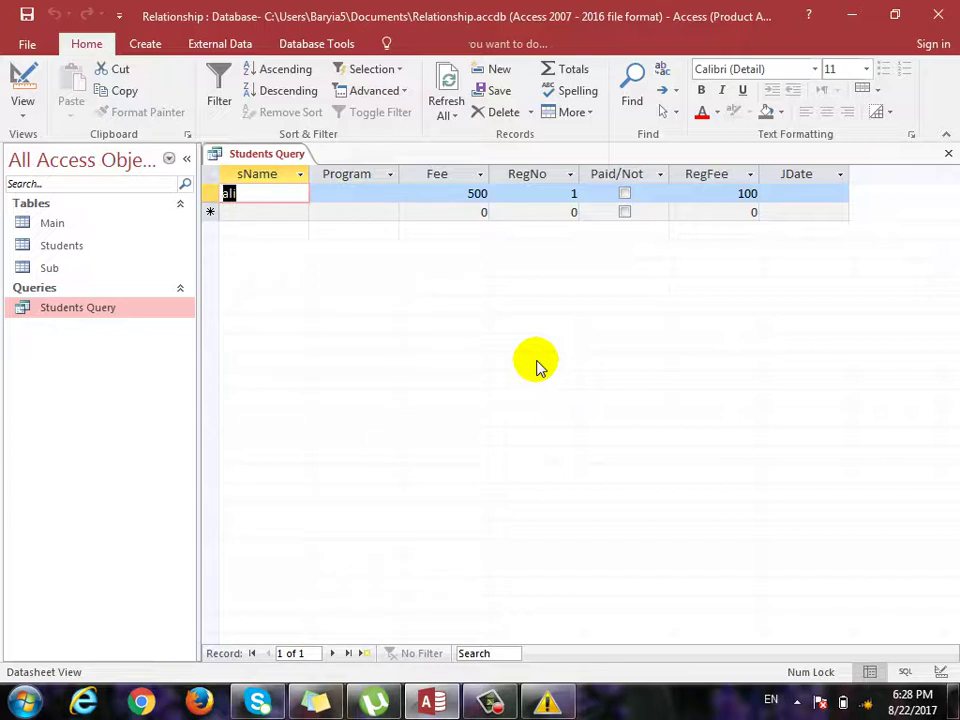
{"action": "key", "text": "ctrl+period"}
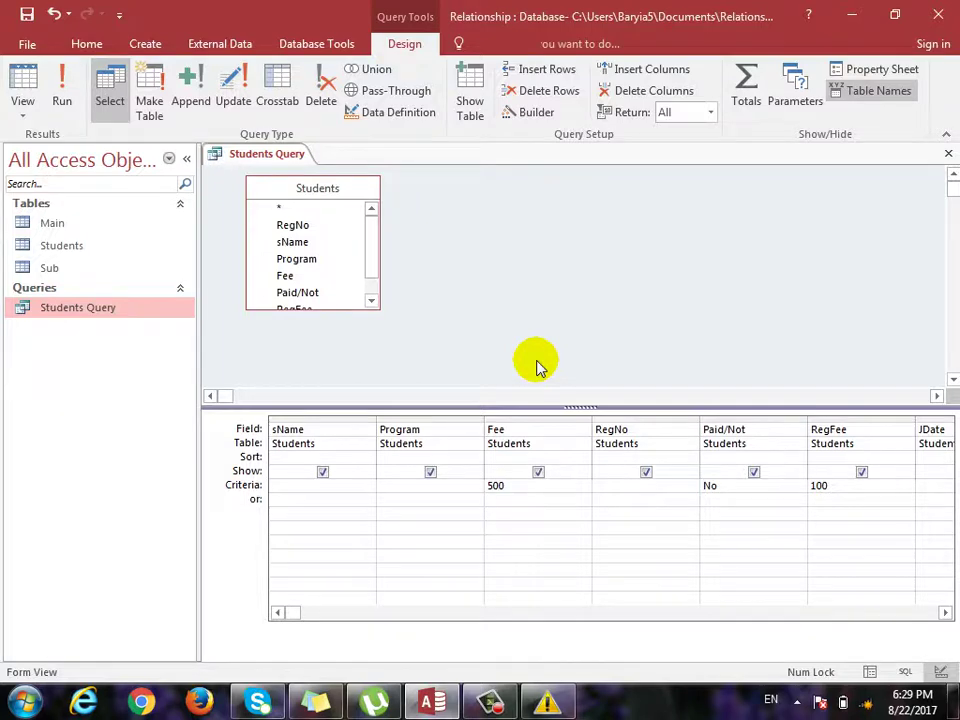
Clear the RegFee, Paid/Not and Fee criteria, set Paid/Not to Yes alone, and run it.
{"action": "double_click", "coordinate": [819, 487]}
{"action": "key", "text": "BackSpace"}
{"action": "double_click", "coordinate": [727, 482]}
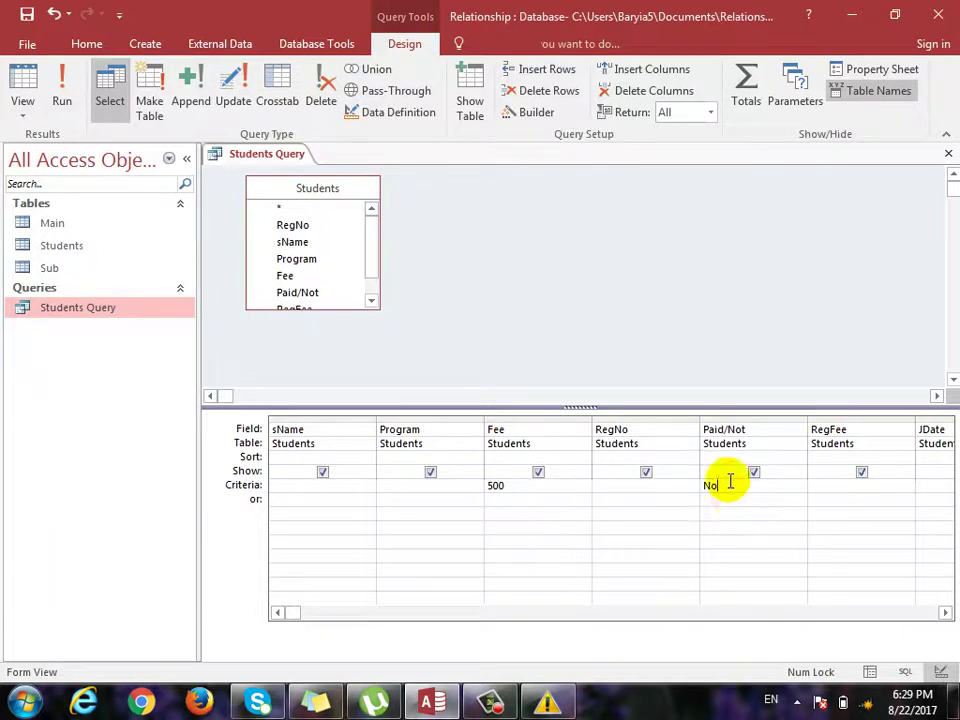
{"action": "key", "text": "BackSpace"}
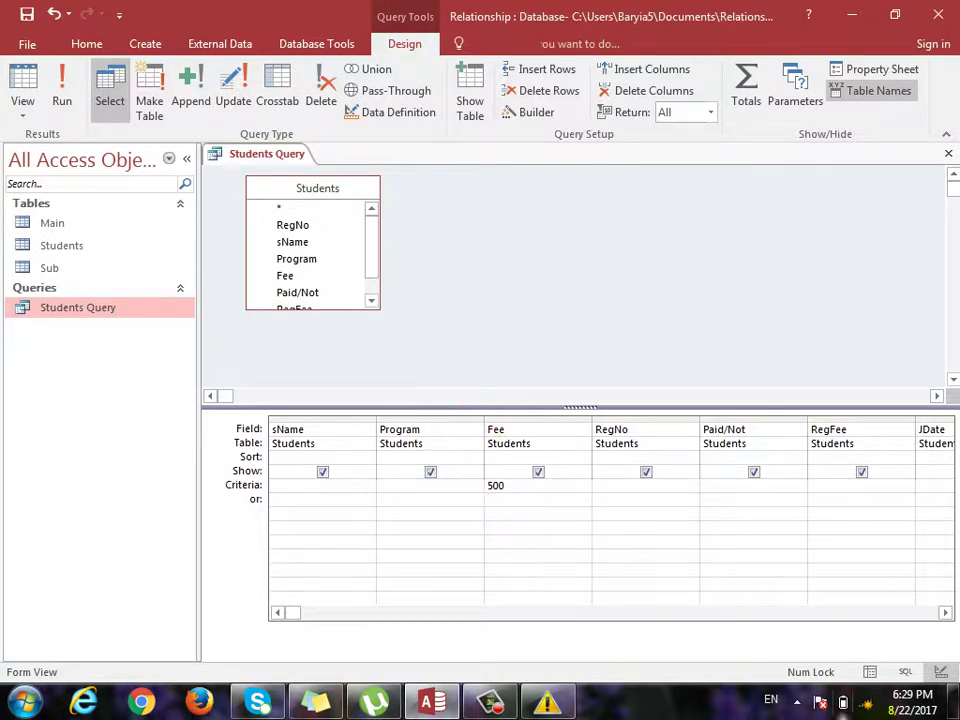
{"action": "key", "text": "Left"}
{"action": "key", "text": "Left"}
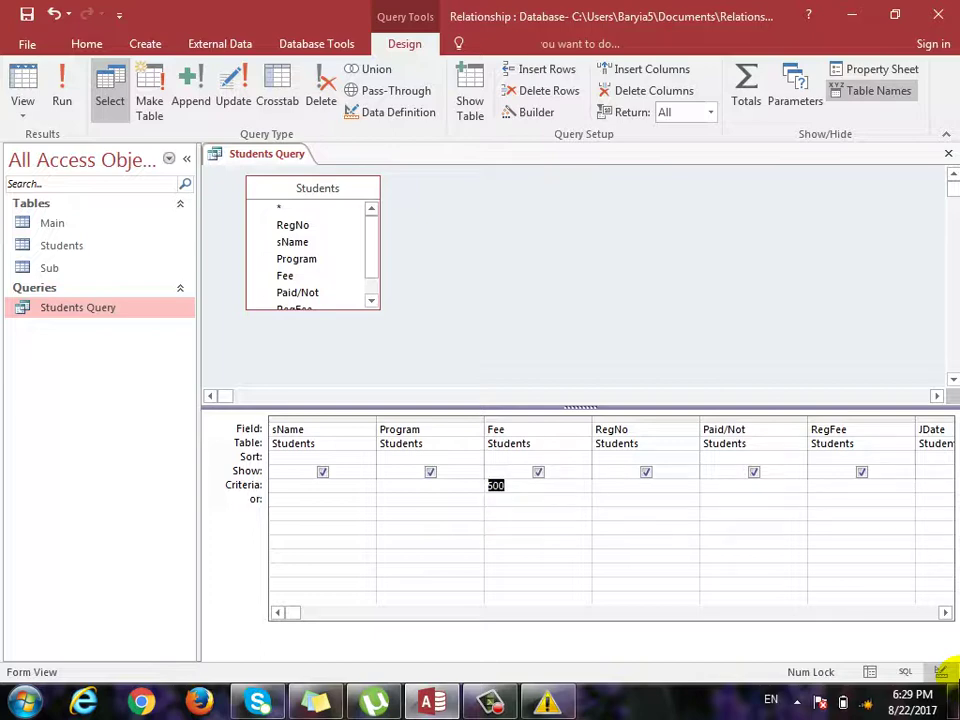
{"action": "key", "text": "BackSpace"}
{"action": "key", "text": "Right"}
{"action": "key", "text": "Right"}
{"action": "type", "text": "yes"}
{"action": "key", "text": "Down"}
{"action": "key", "text": "Up"}
{"action": "key", "text": "ctrl+period"}
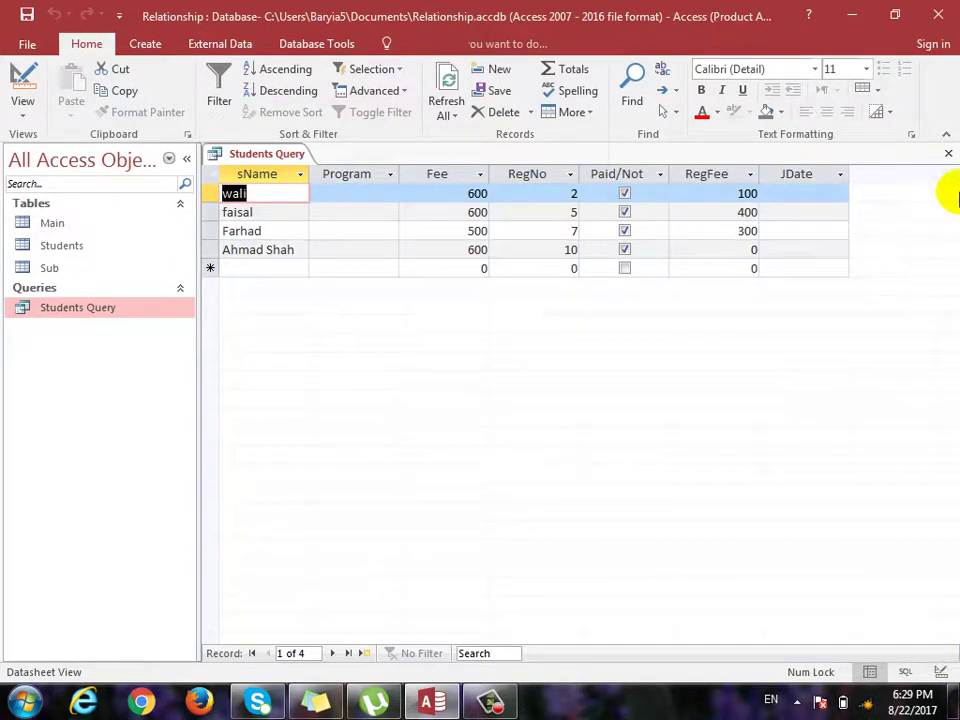
Save and close Students Query, then reopen it to check the four paid students.
{"action": "left_click", "coordinate": [947, 153]}
{"action": "left_click", "coordinate": [418, 400]}
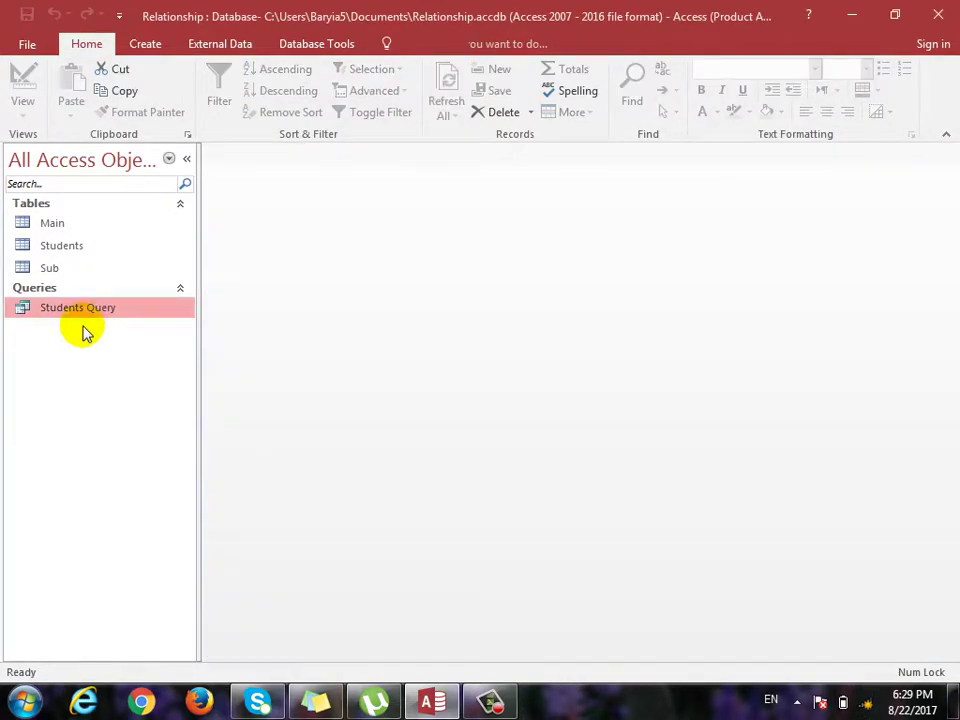
{"action": "double_click", "coordinate": [72, 307]}
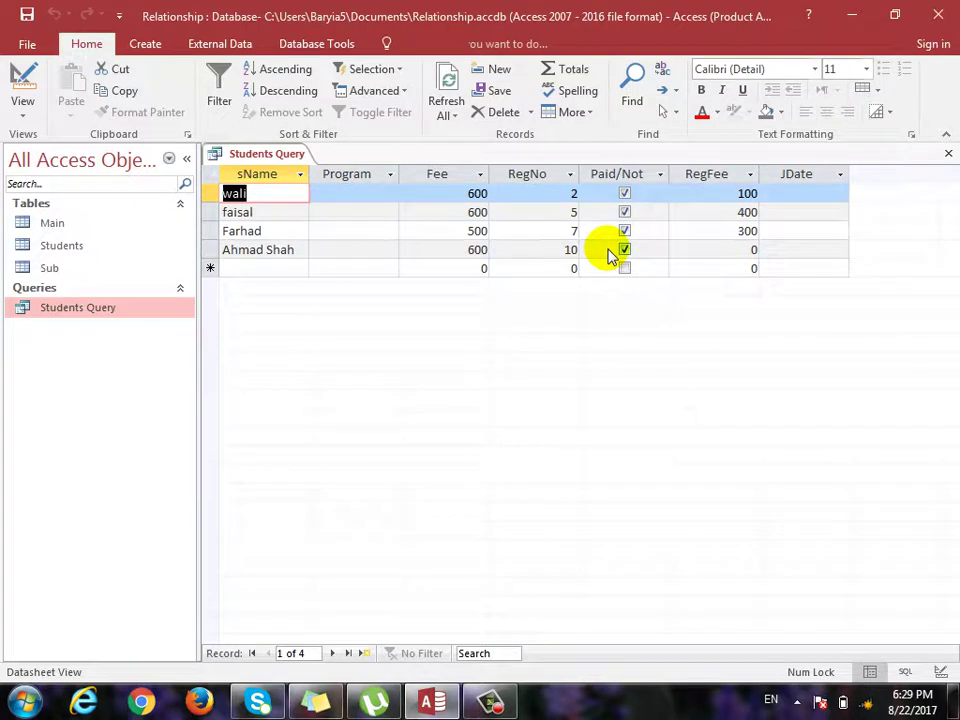
{"action": "left_click", "coordinate": [947, 153]}
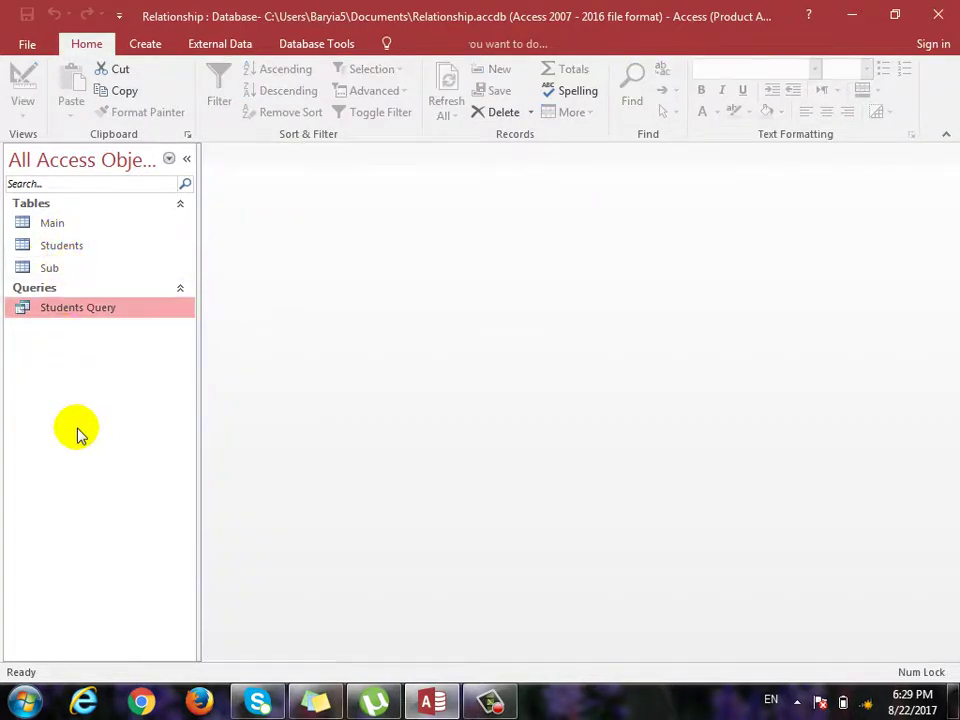
{"action": "left_click", "coordinate": [146, 46]}
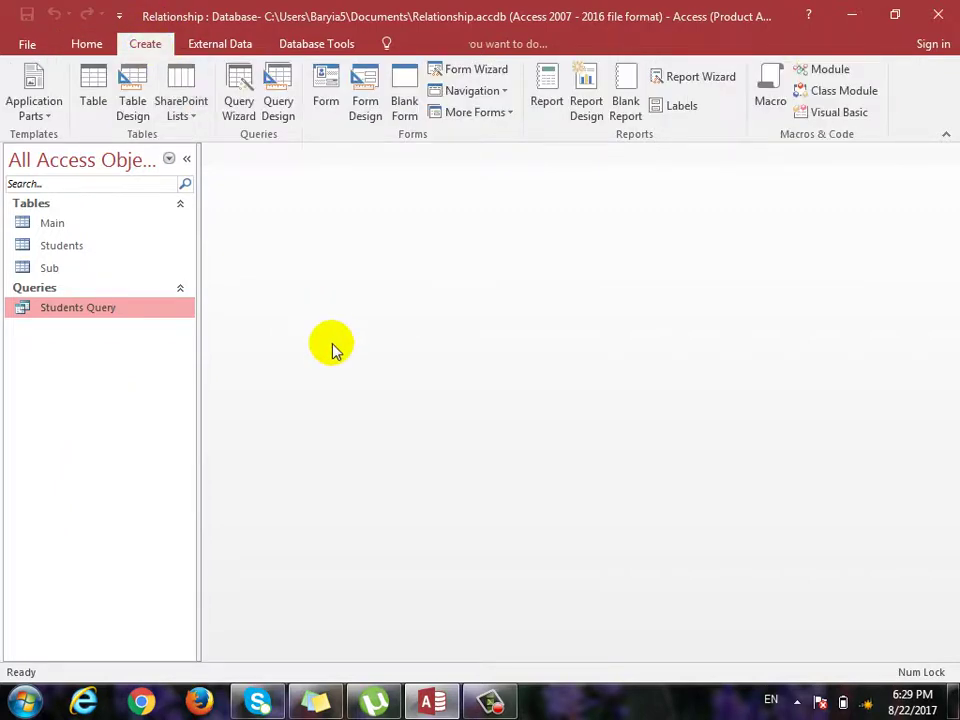
Start a new query design based on the Students table.
{"action": "left_click", "coordinate": [278, 116]}
{"action": "left_click_drag", "start_coordinate": [443, 208], "coordinate": [621, 192]}
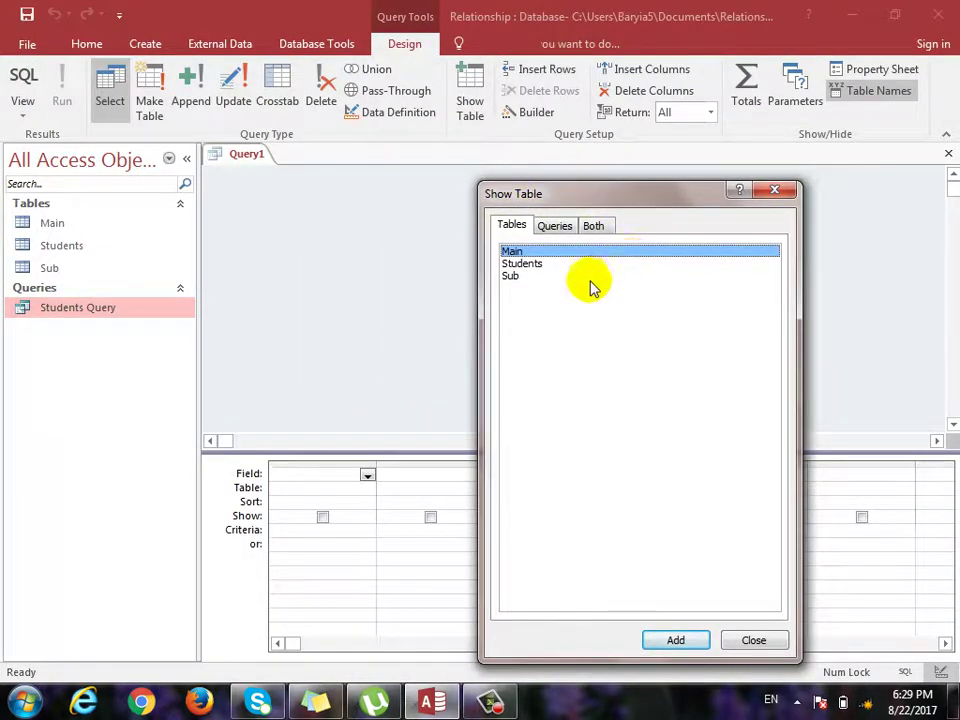
{"action": "left_click", "coordinate": [538, 264]}
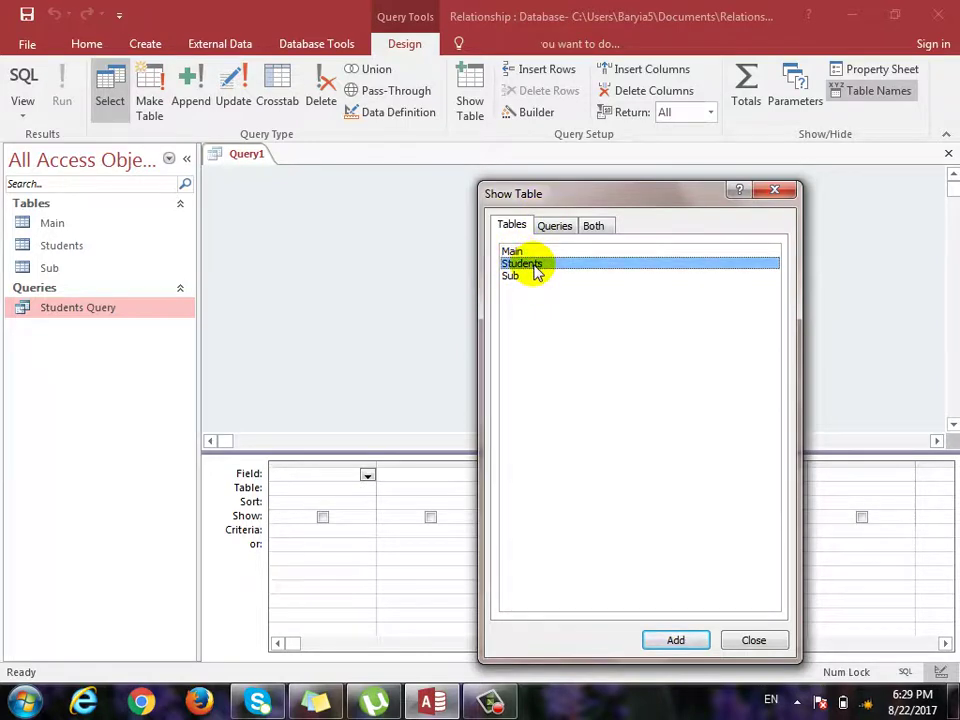
{"action": "double_click", "coordinate": [536, 266]}
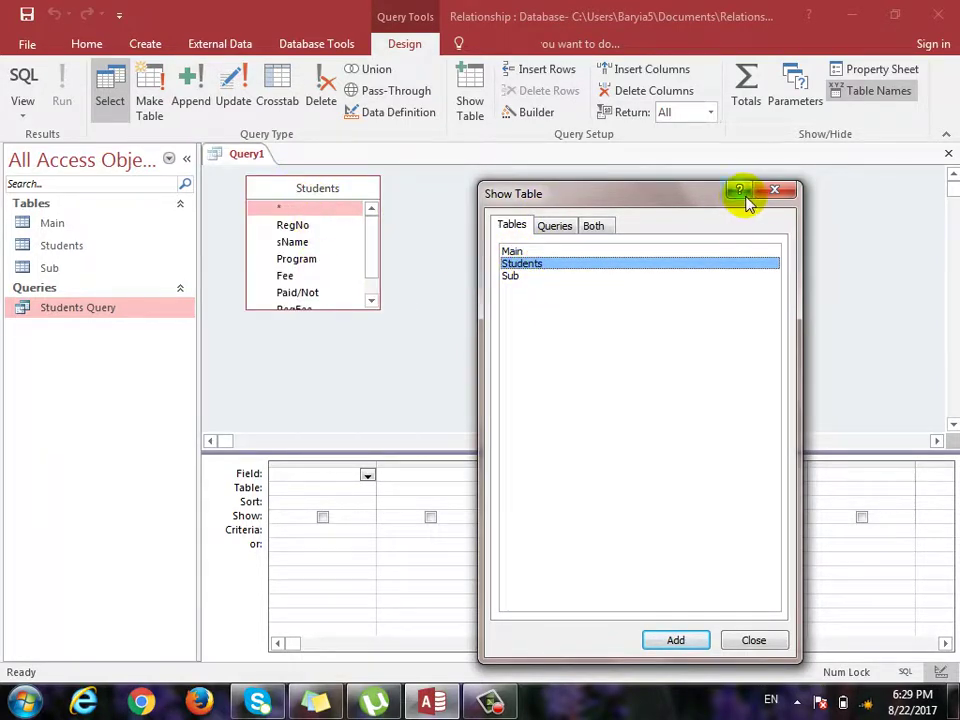
{"action": "left_click", "coordinate": [775, 192]}
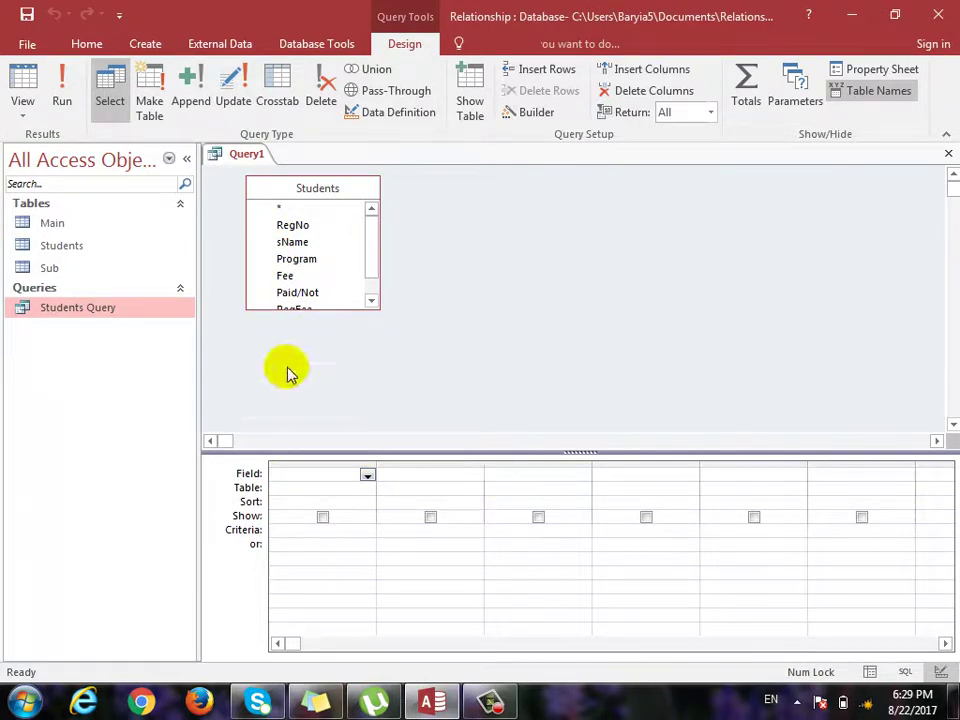
Add RegNo, sName, Program, Fee, Paid/Not, RegFee and JDate, then view all ten records.
{"action": "left_click_drag", "start_coordinate": [314, 228], "coordinate": [312, 482]}
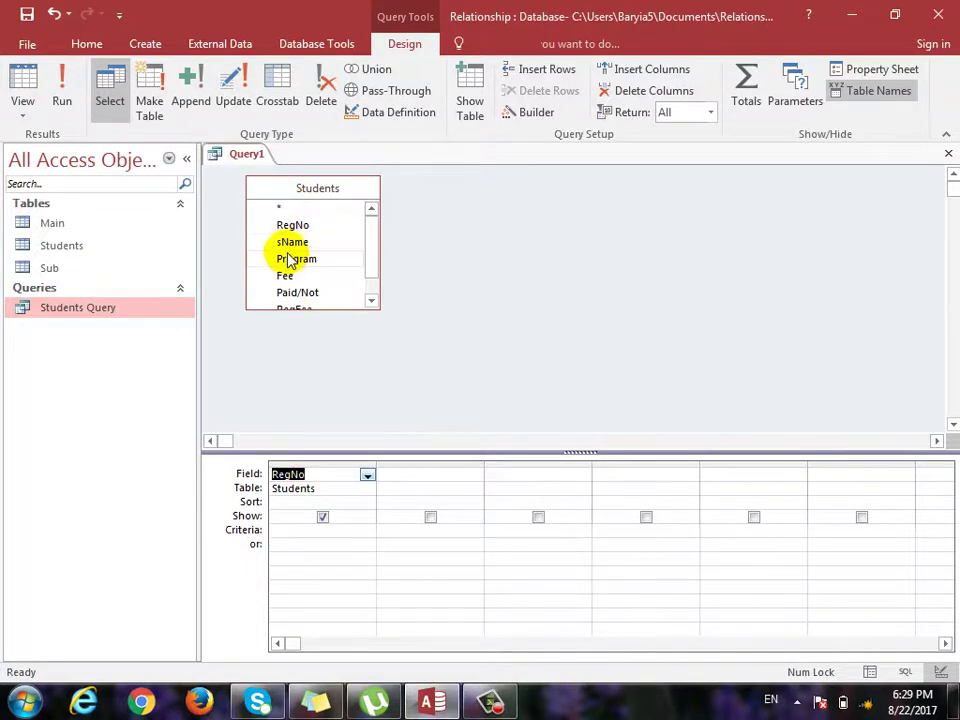
{"action": "left_click_drag", "start_coordinate": [290, 243], "coordinate": [411, 476]}
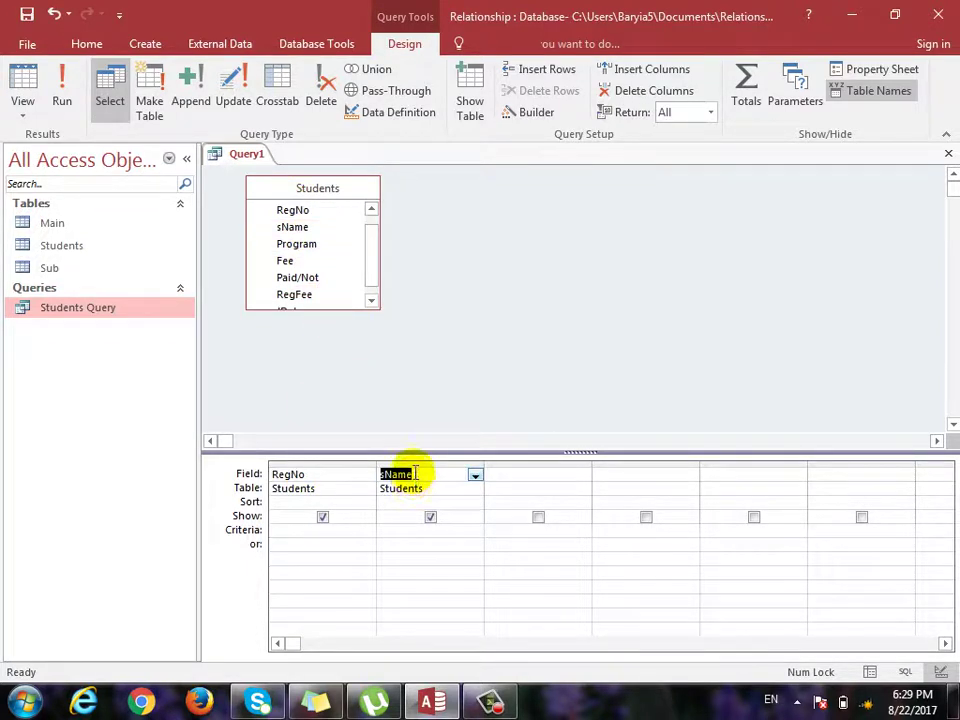
{"action": "double_click", "coordinate": [303, 247]}
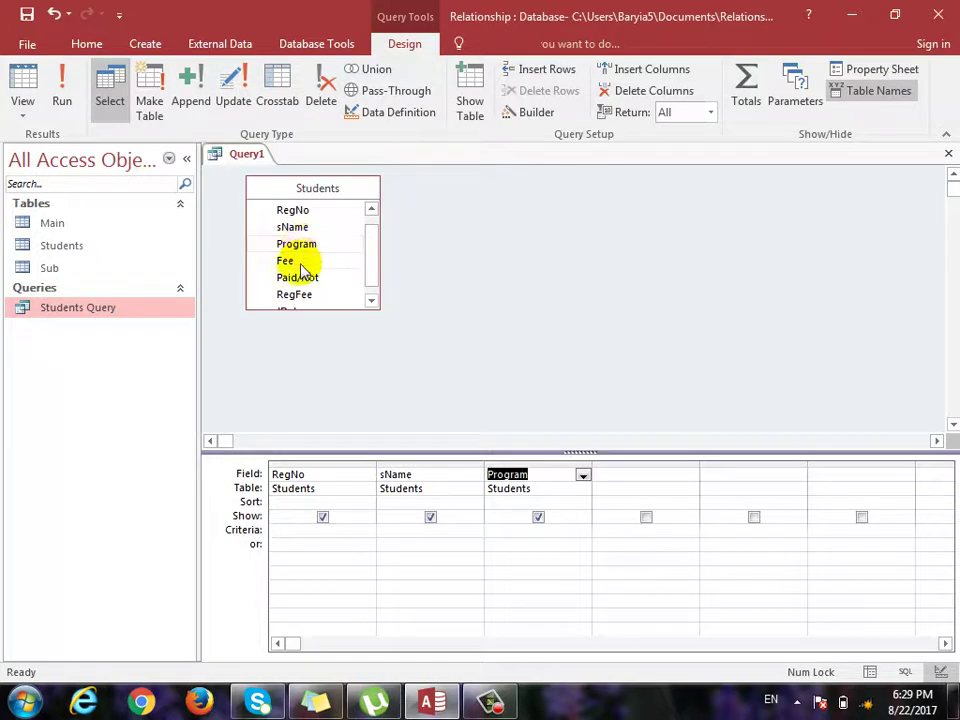
{"action": "double_click", "coordinate": [292, 262]}
{"action": "double_click", "coordinate": [298, 279]}
{"action": "double_click", "coordinate": [296, 293]}
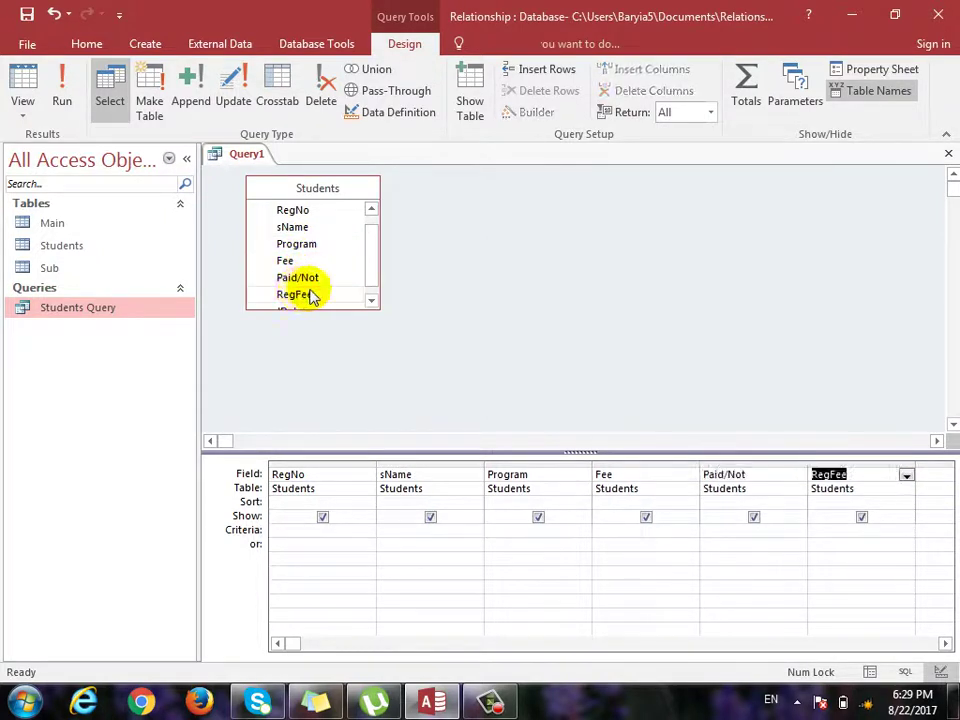
{"action": "scroll", "coordinate": [300, 300], "scroll_direction": "down", "scroll_amount": 1}
{"action": "double_click", "coordinate": [290, 300]}
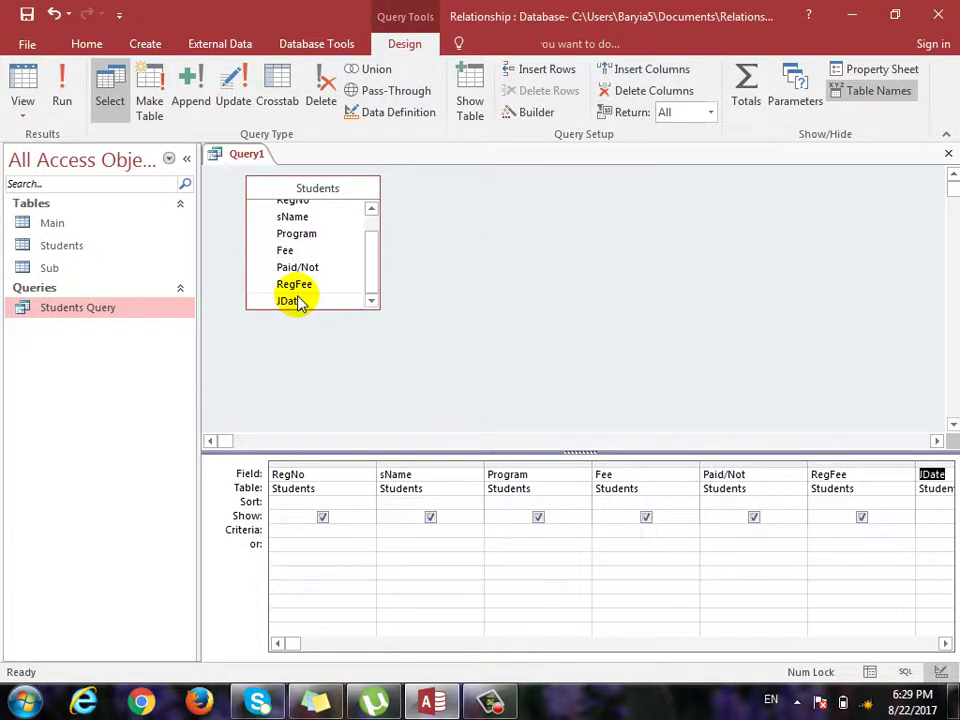
{"action": "left_click", "coordinate": [22, 82]}
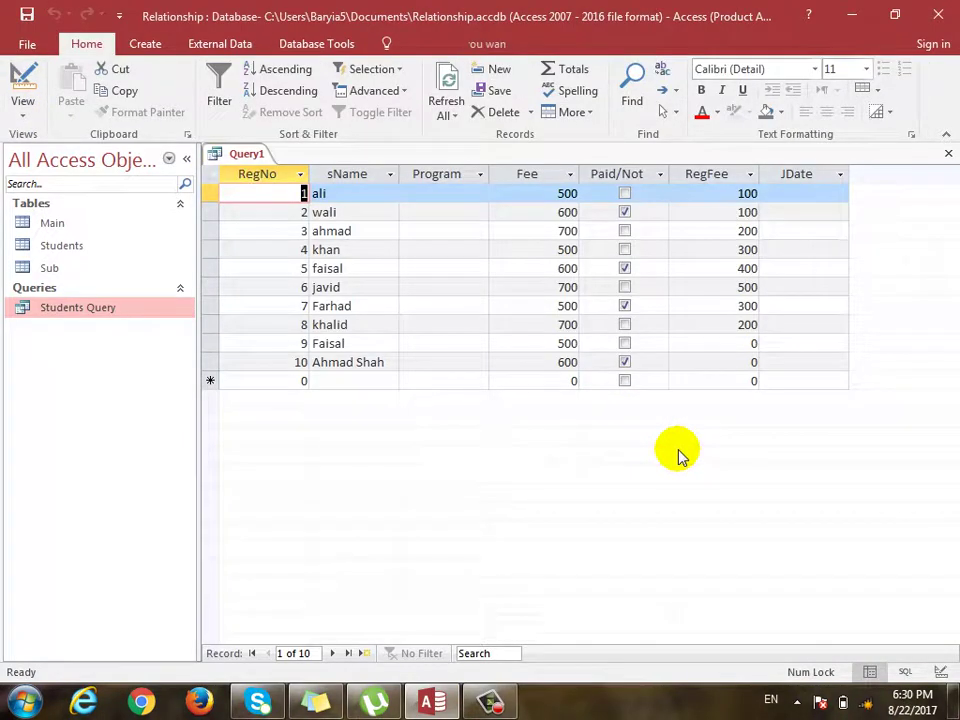
Filter Query1 to Paid/Not = No, showing six unpaid students, then close it.
{"action": "left_click", "coordinate": [20, 84]}
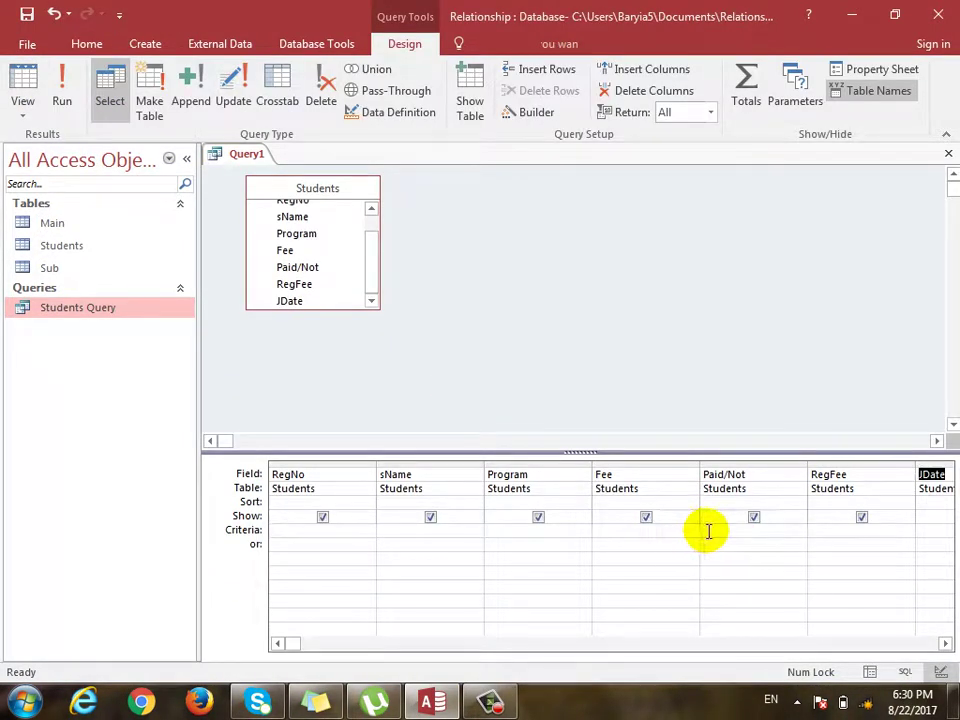
{"action": "left_click", "coordinate": [707, 531]}
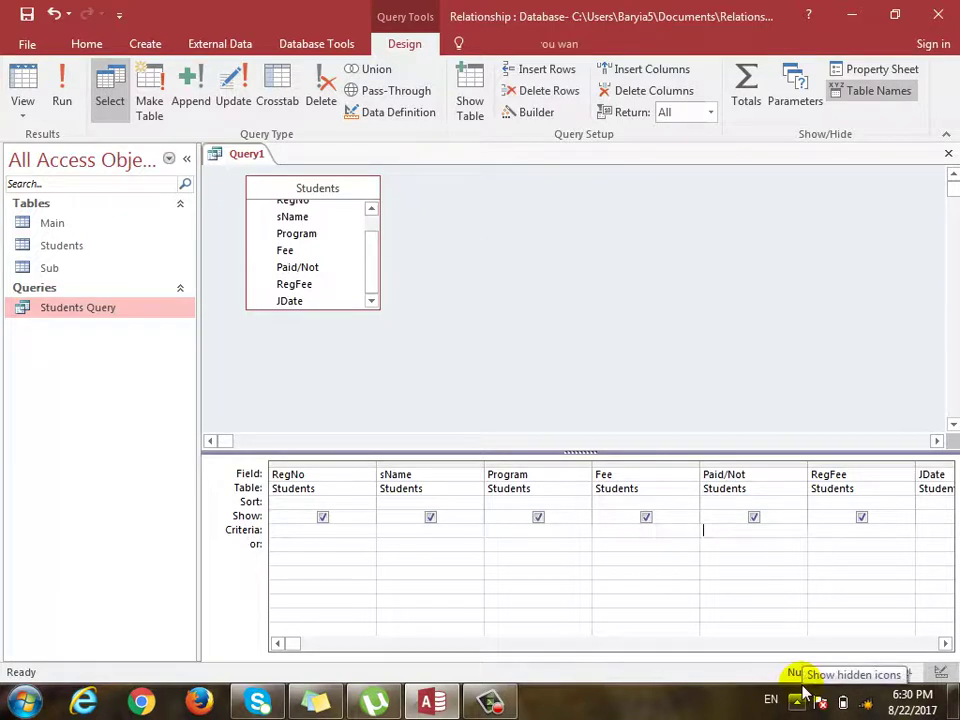
{"action": "type", "text": "no"}
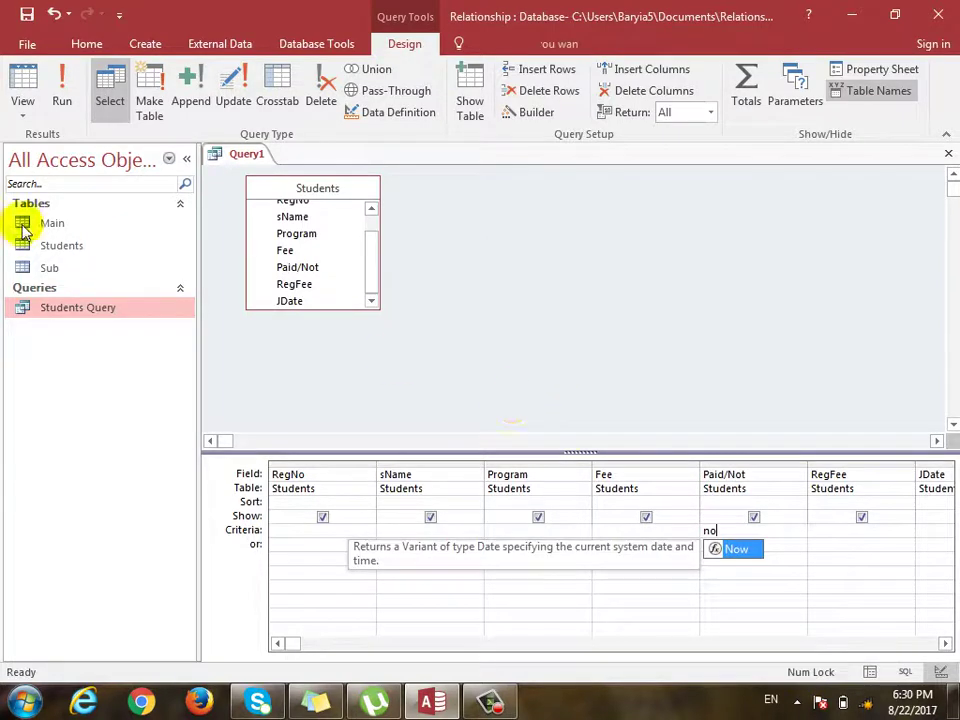
{"action": "left_click", "coordinate": [22, 86]}
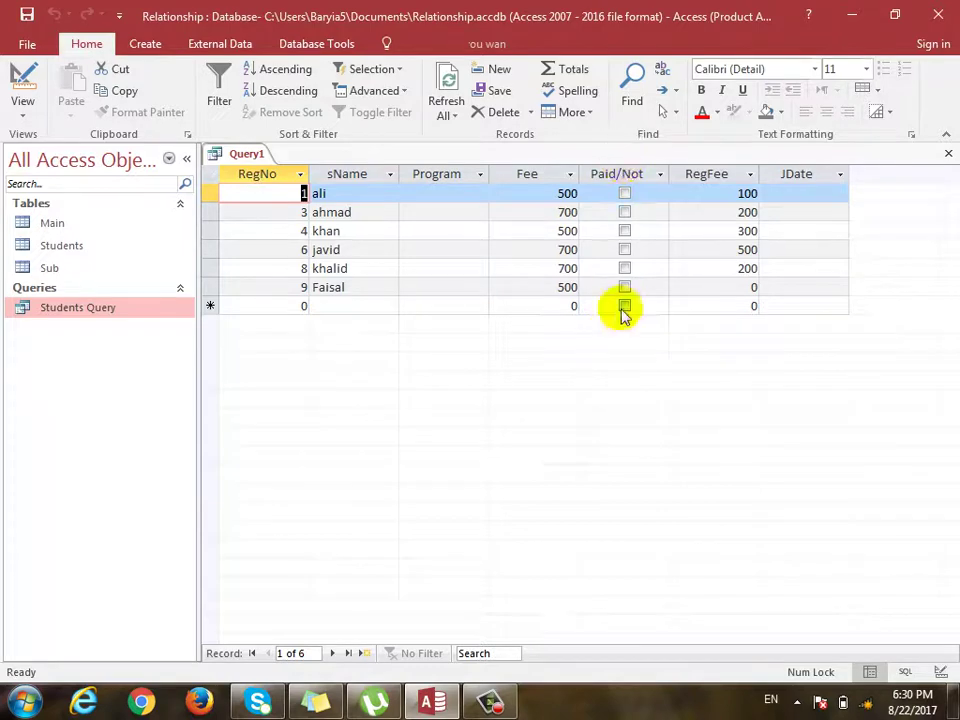
{"action": "left_click", "coordinate": [948, 153]}
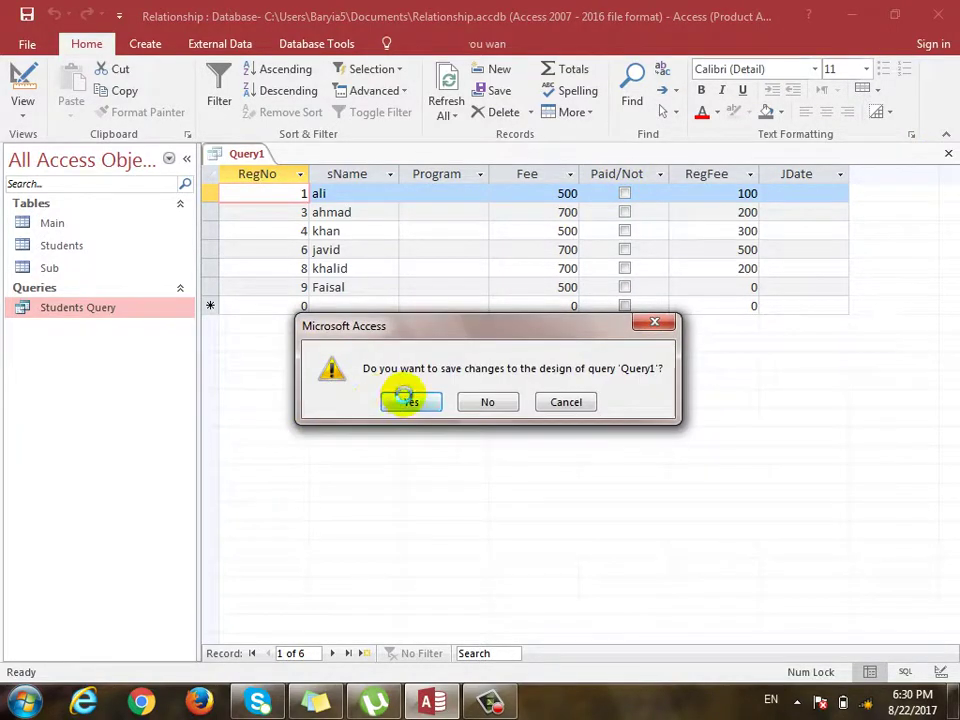
Save Query1 under the name 'Fee no'.
{"action": "left_click", "coordinate": [408, 401]}
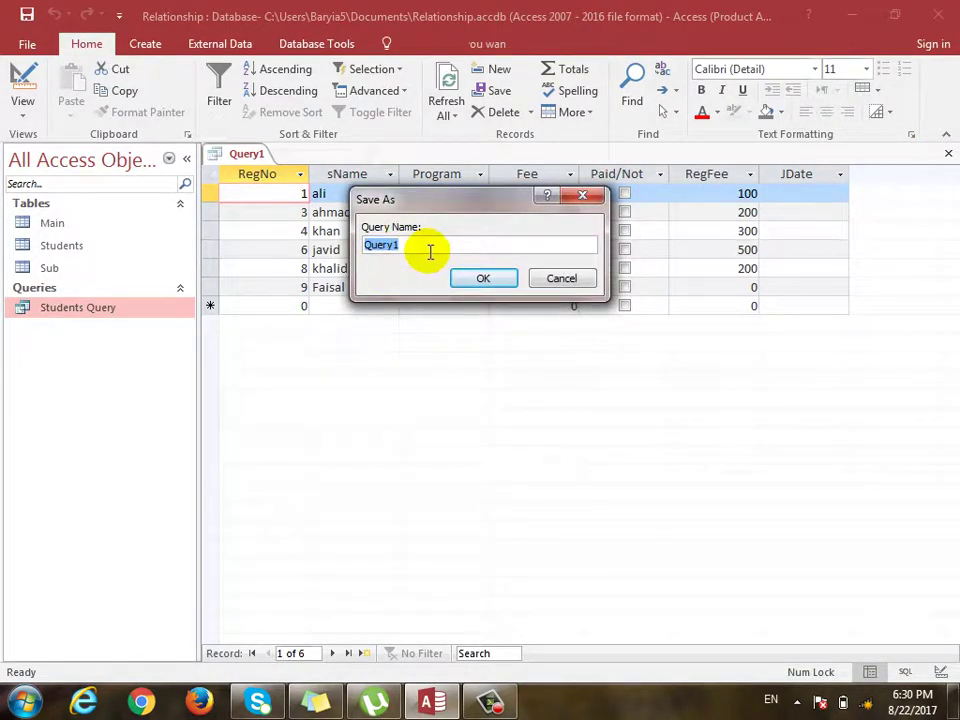
{"action": "type", "text": "mst"}
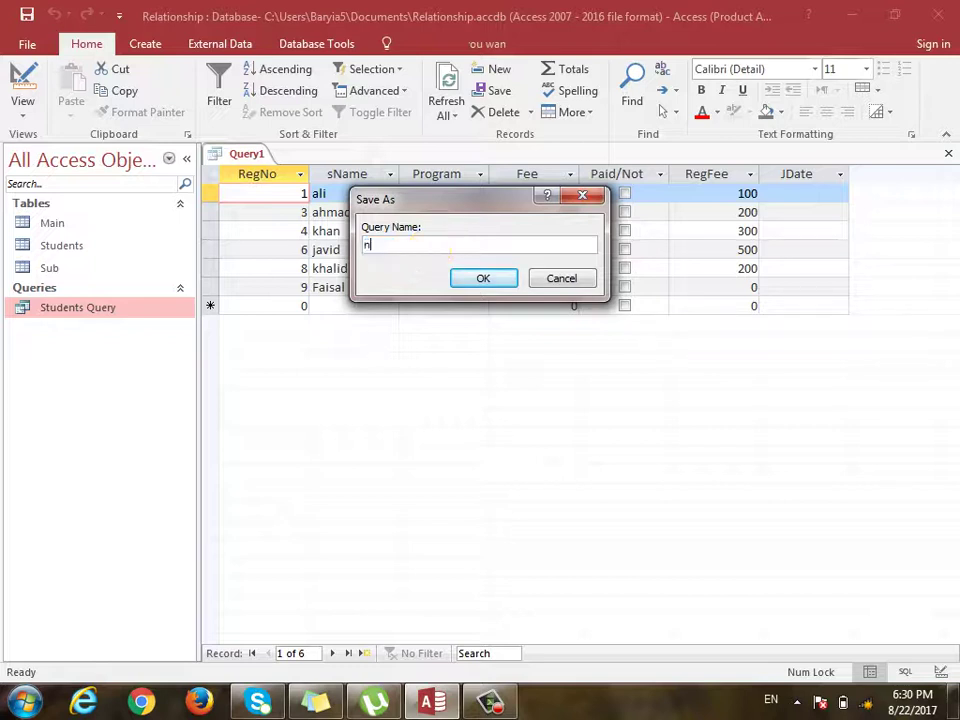
{"action": "key", "text": "BackSpace"}
{"action": "key", "text": "BackSpace"}
{"action": "key", "text": "BackSpace"}
{"action": "type", "text": "Fee not"}
{"action": "key", "text": "BackSpace"}
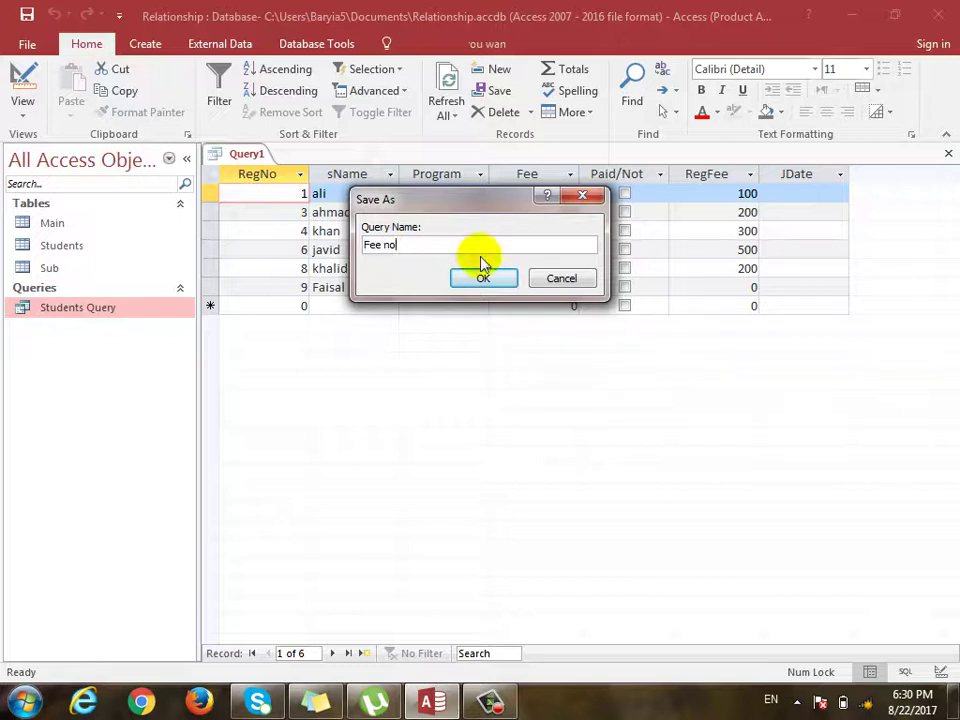
{"action": "left_click", "coordinate": [470, 282]}
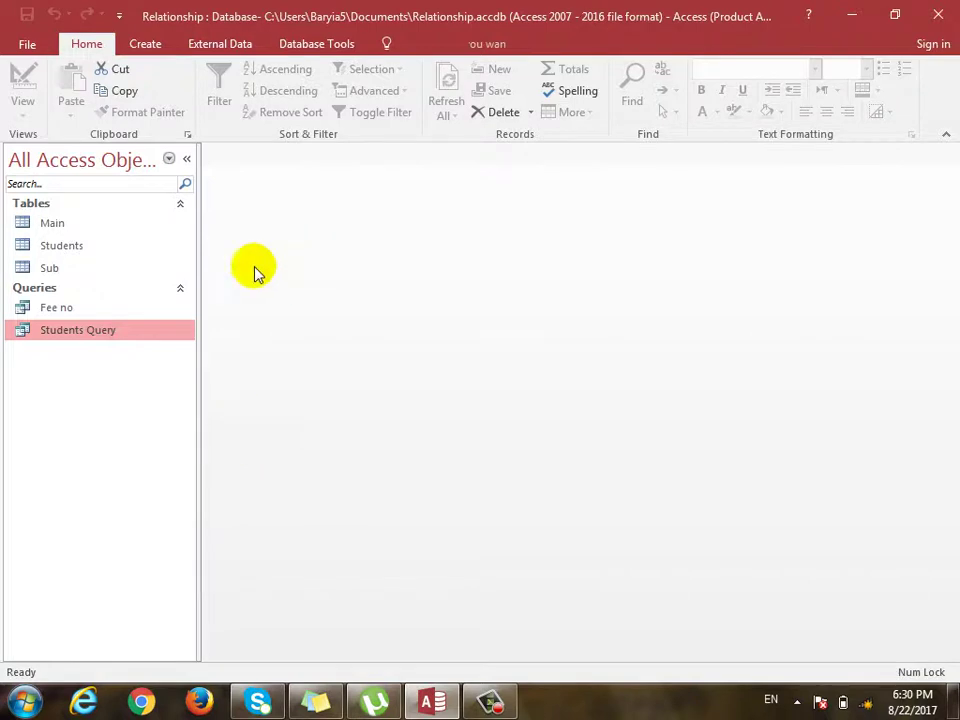
Open and close the Fee no results, then reopen Students Query.
{"action": "double_click", "coordinate": [57, 310]}
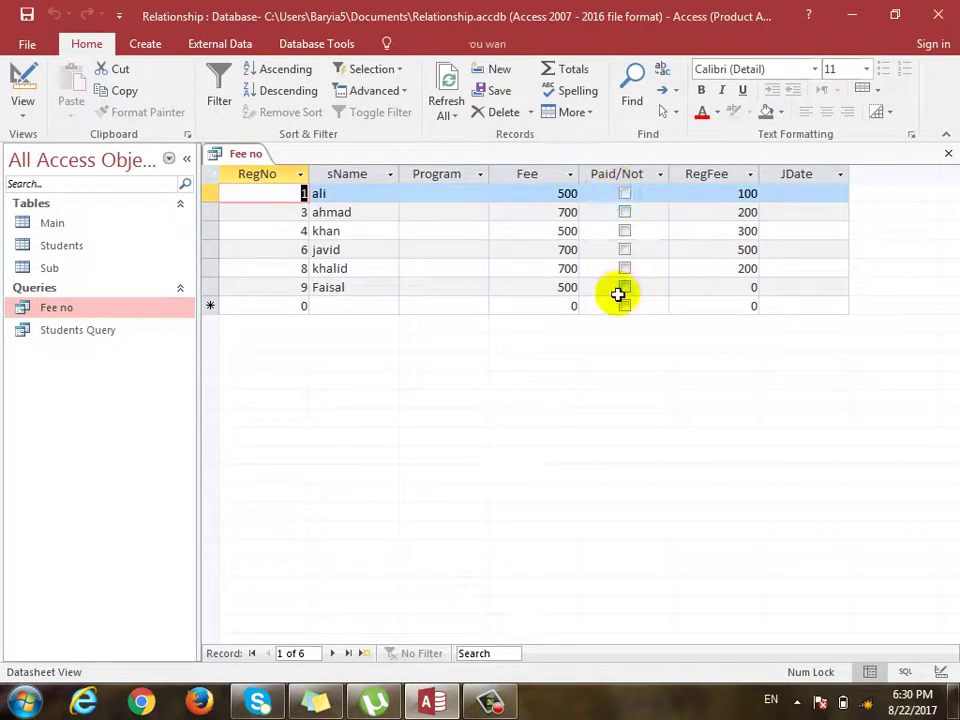
{"action": "left_click", "coordinate": [948, 153]}
{"action": "double_click", "coordinate": [62, 333]}
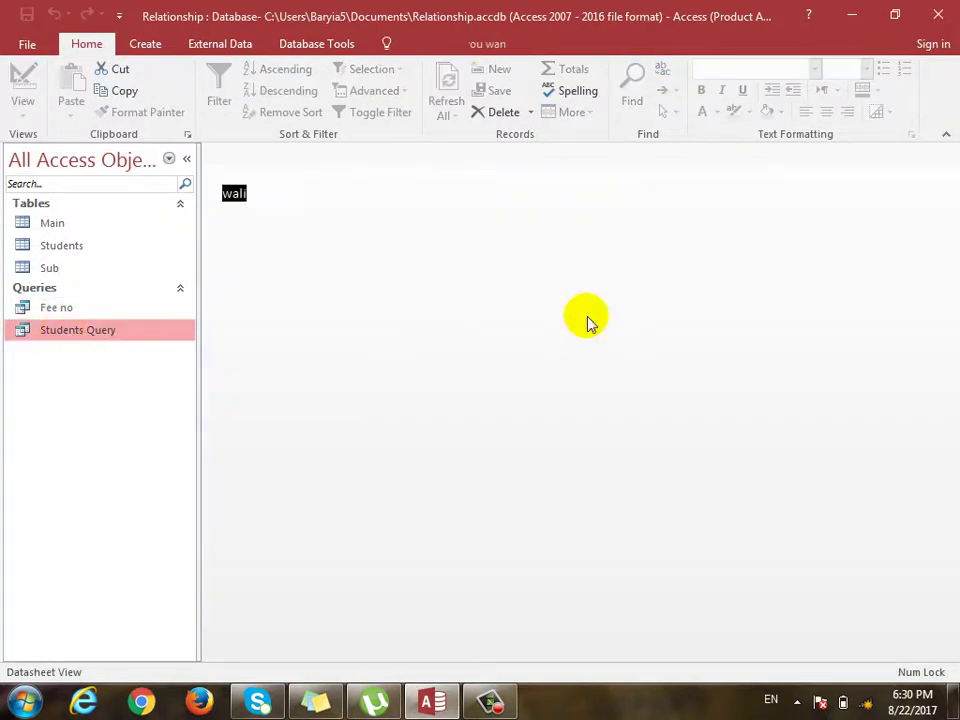